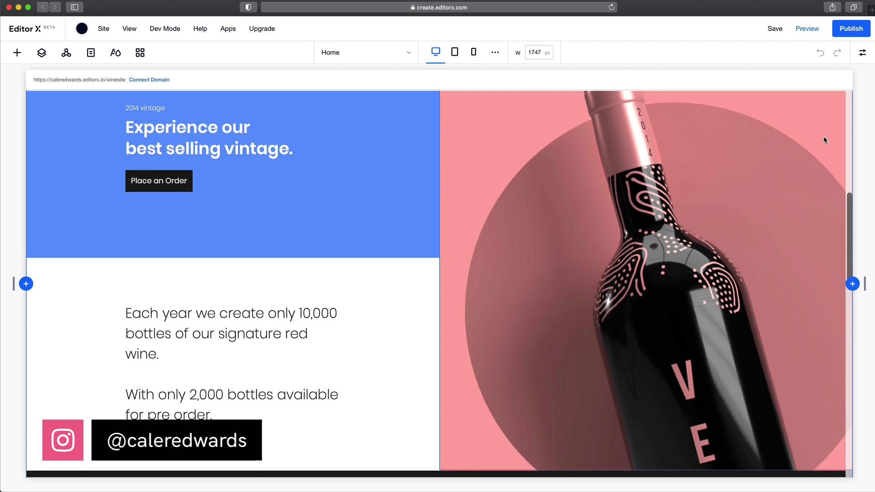
Step: Look through the finished wine site's home page, from the vintage section down to the footer and back up
scroll(825, 140, "down", 5)
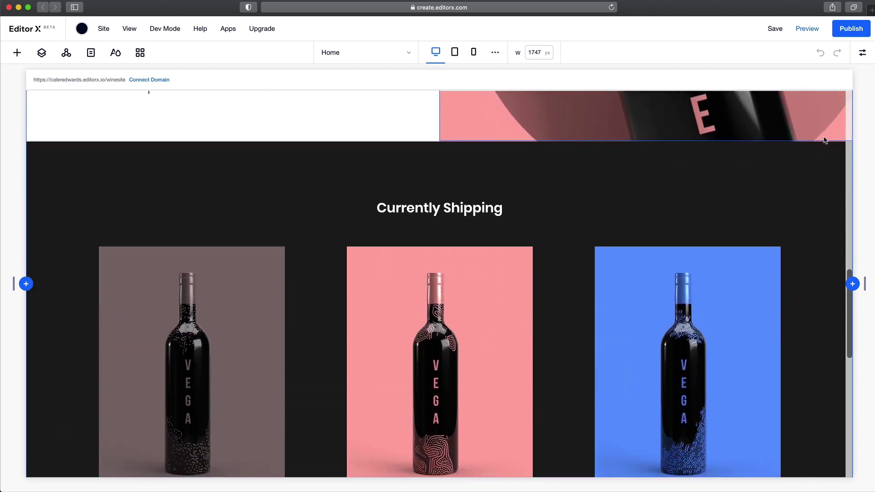
scroll(825, 140, "down", 12)
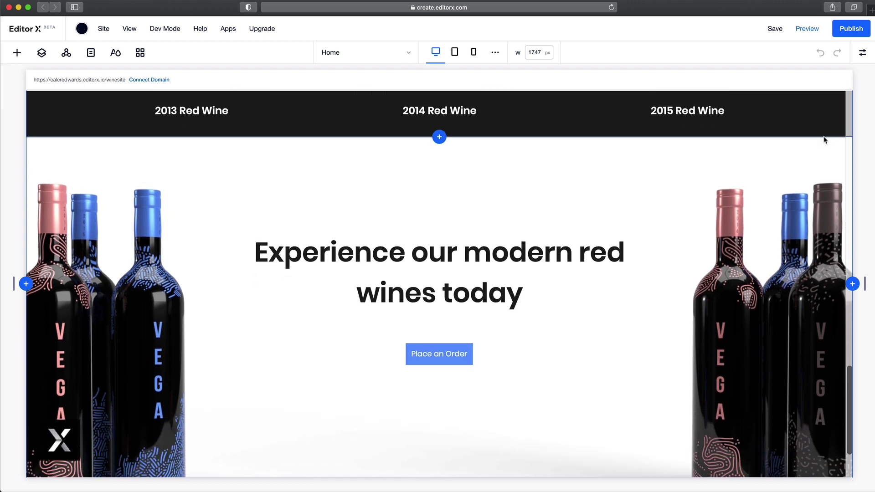
scroll(807, 162, "down", 2)
scroll(806, 162, "down", 2)
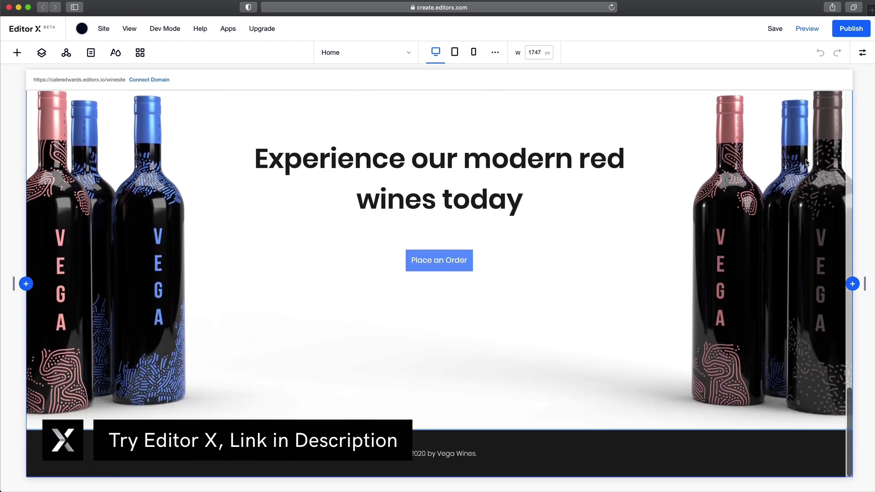
scroll(806, 160, "up", 20)
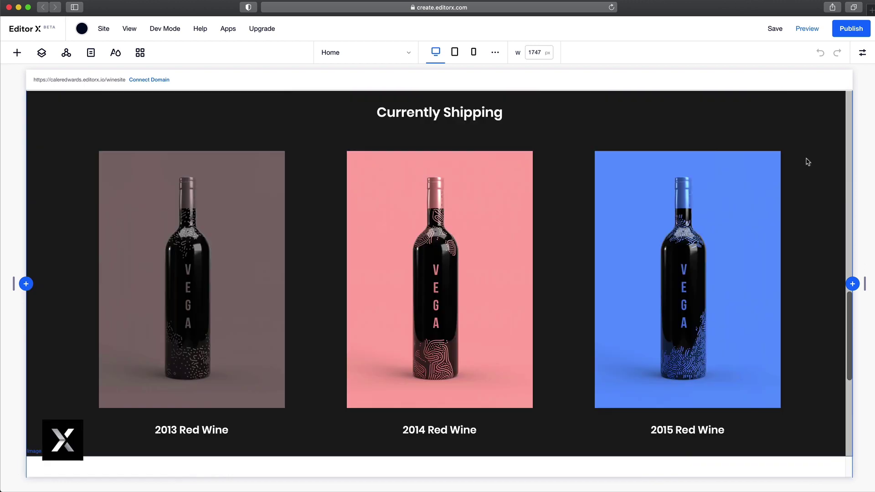
scroll(807, 161, "up", 10)
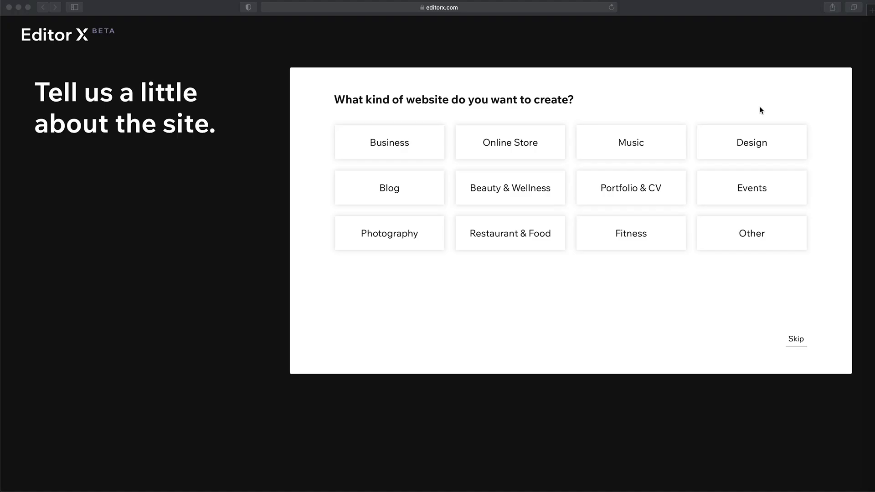
Step: Skip the website-type question and start a new site from the Blank Canvas
left_click(784, 344)
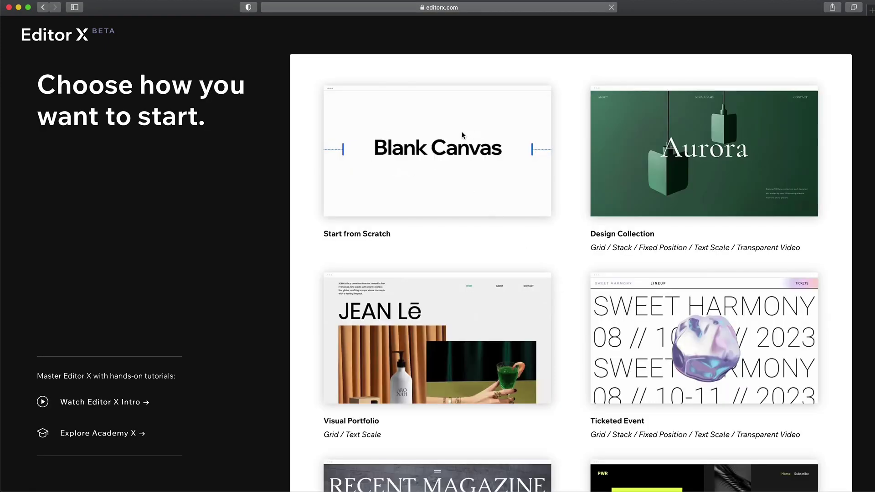
left_click(457, 151)
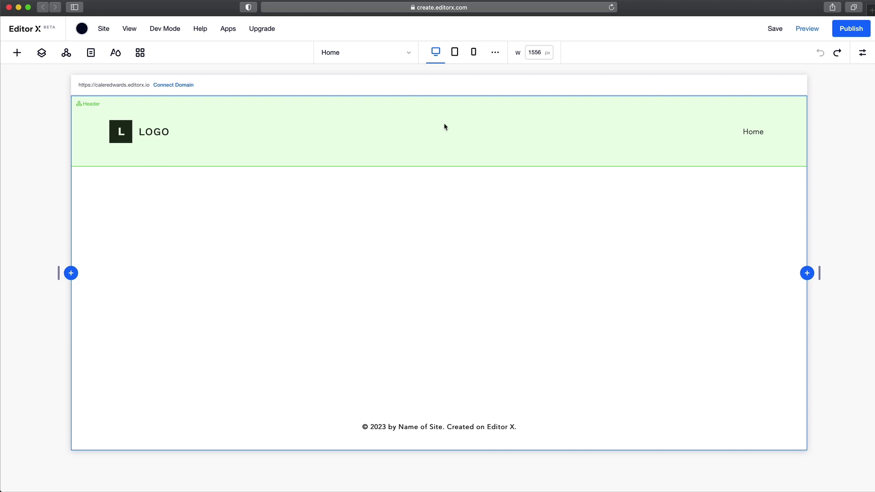
Step: Delete the default header and narrow the page canvas to about 1494 px wide
left_click(445, 127)
key("Delete")
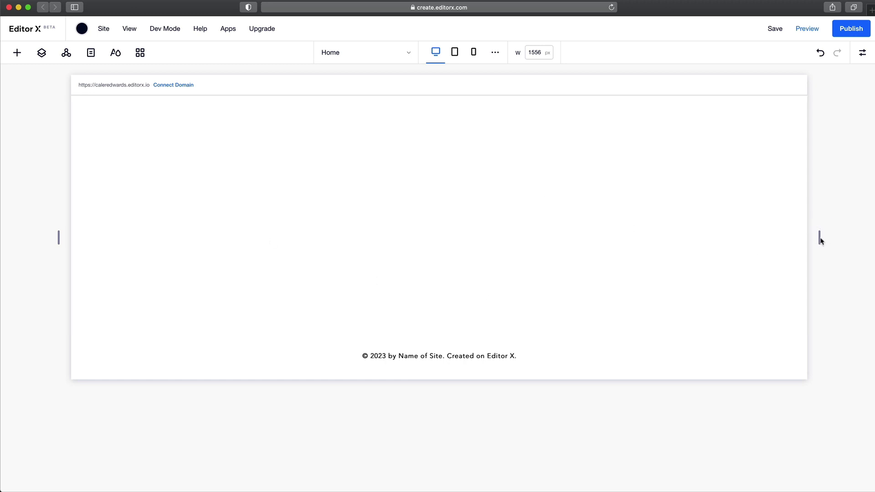
left_click_drag(819, 238, 805, 237)
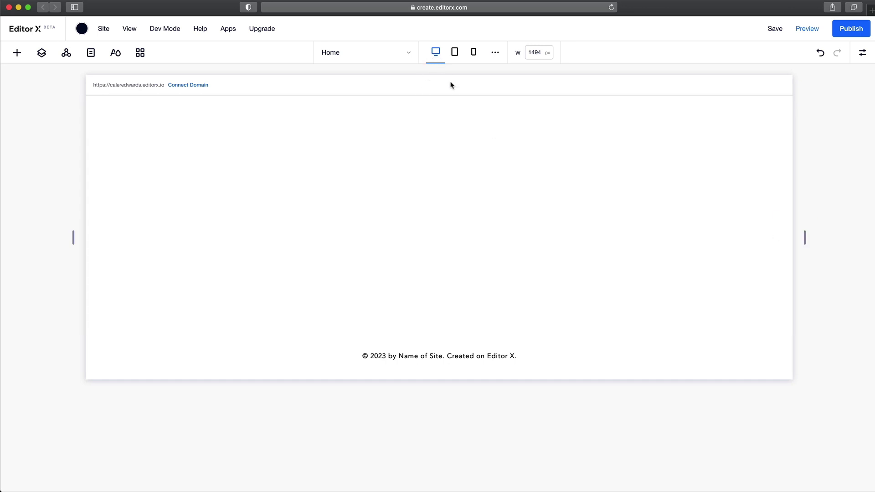
Step: Look over the element properties inspector and the library of elements that can be added
left_click(863, 52)
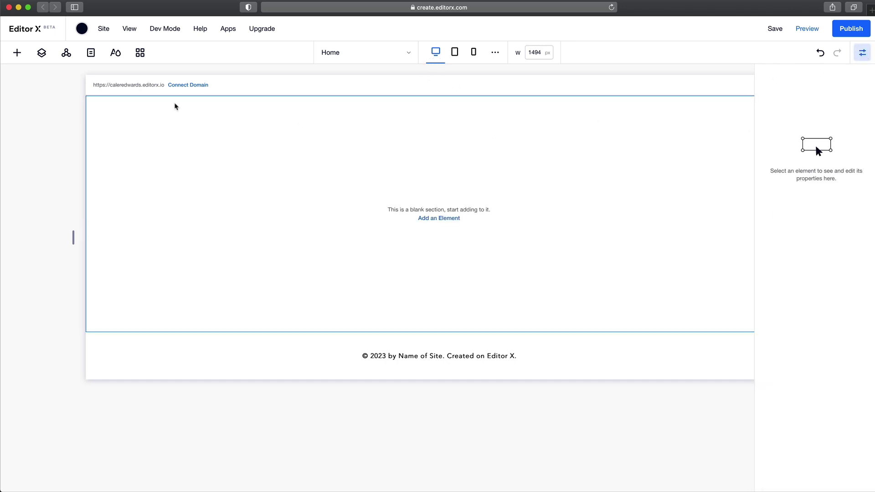
left_click(17, 53)
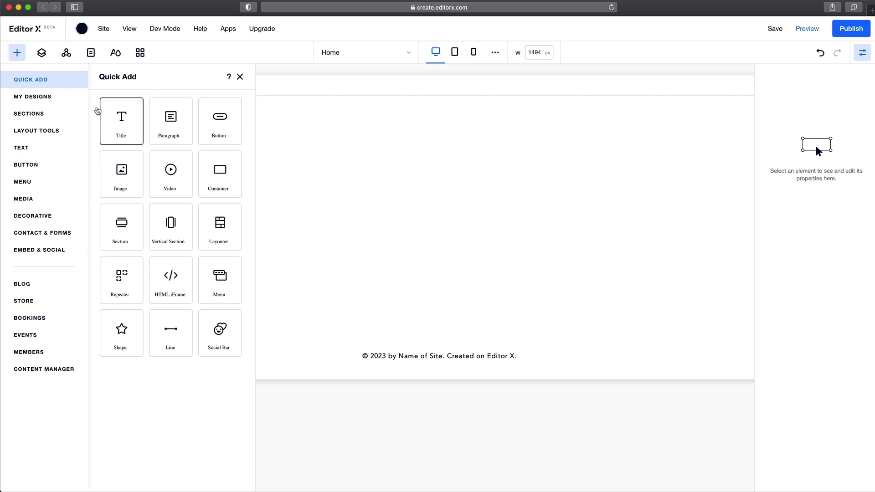
left_click(16, 53)
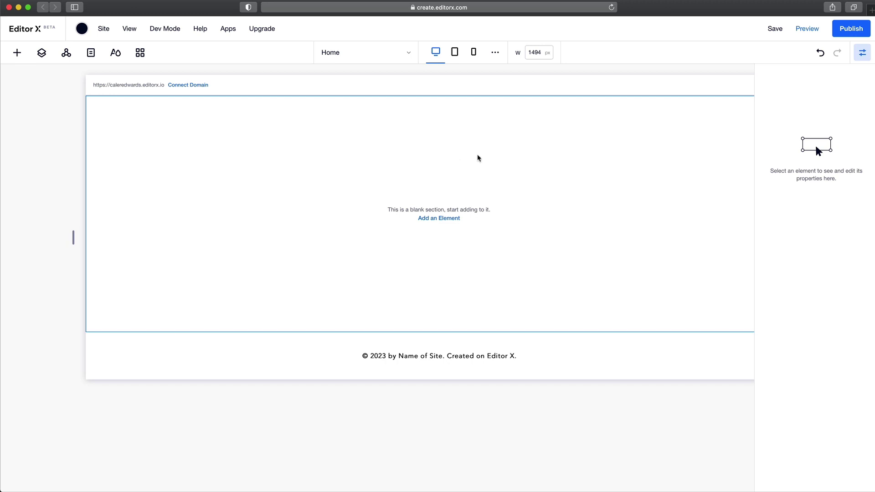
left_click(863, 53)
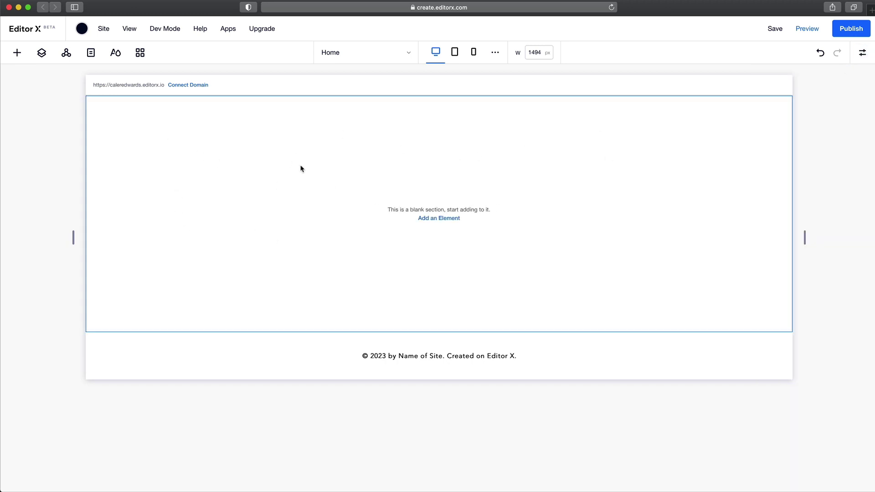
Step: Set the page's background color to the custom hex value 1c1c1c
left_click(265, 164)
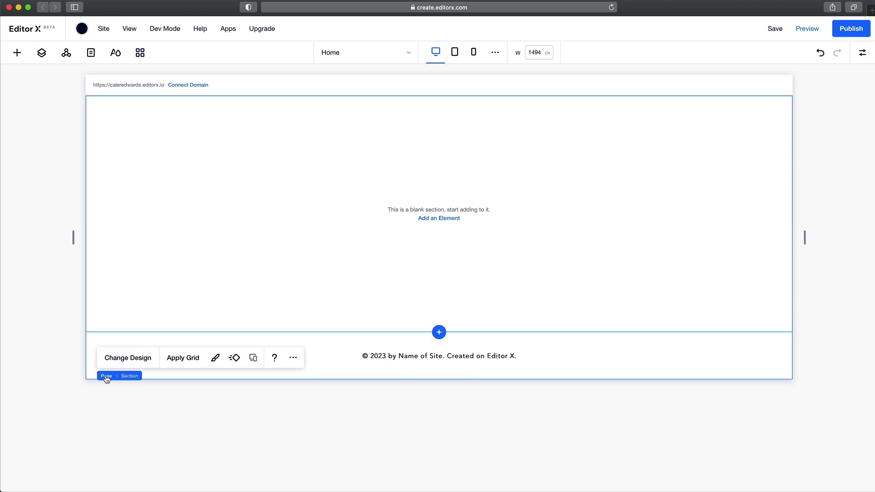
left_click(106, 377)
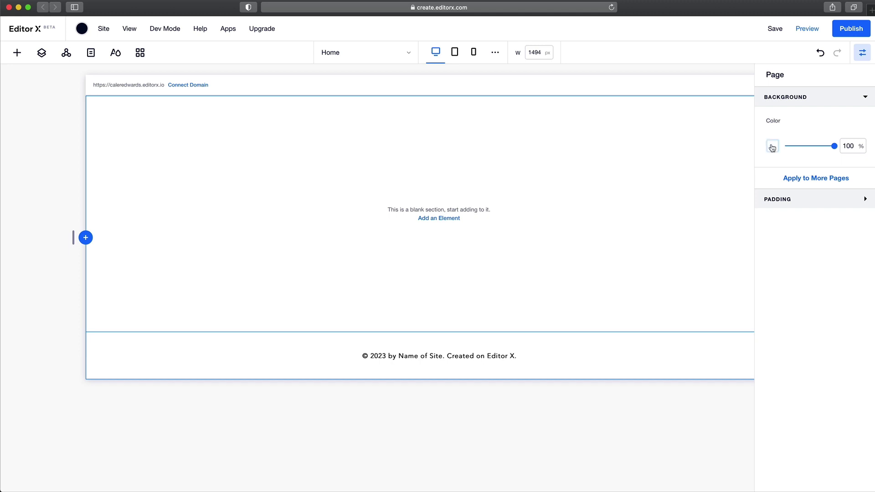
left_click(772, 147)
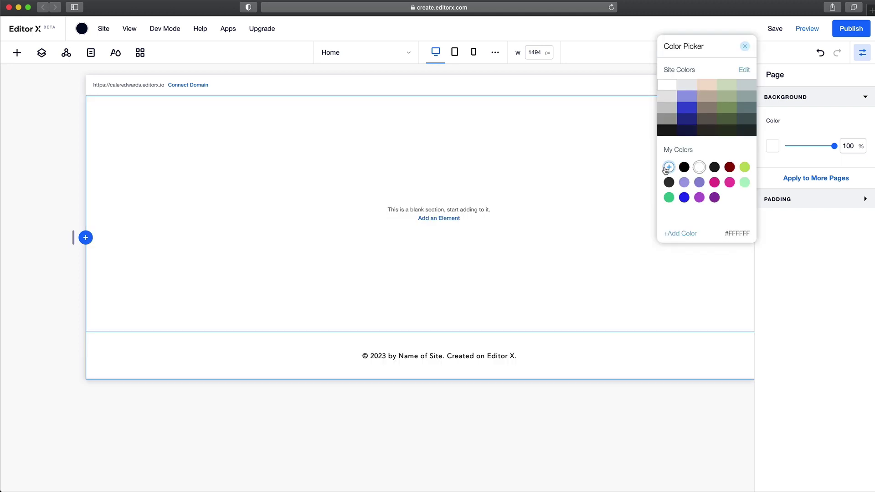
left_click(669, 167)
double_click(745, 209)
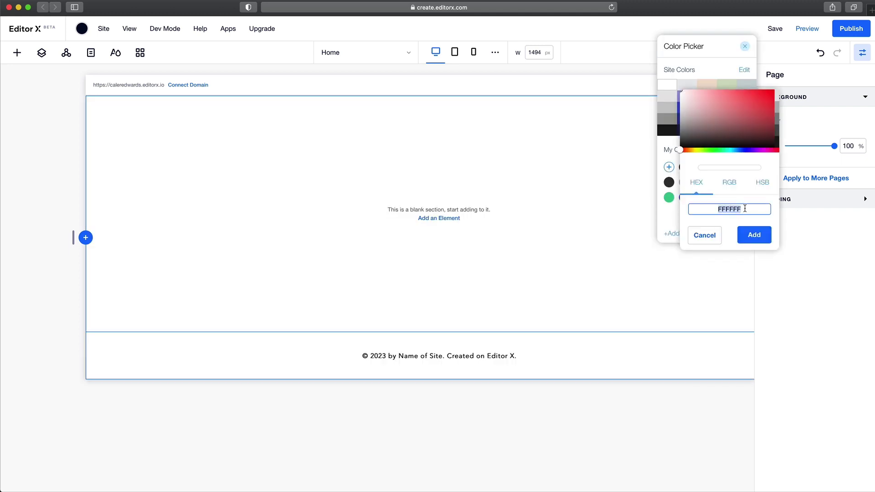
type("1c1c1c")
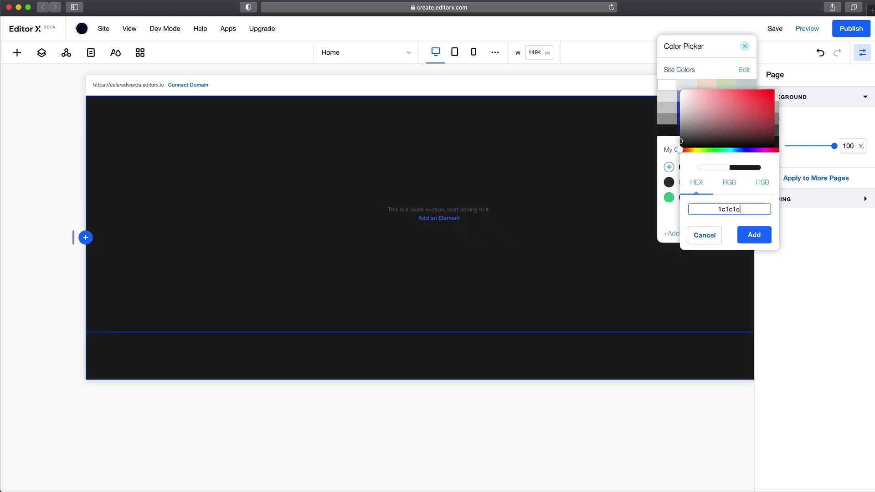
left_click(753, 236)
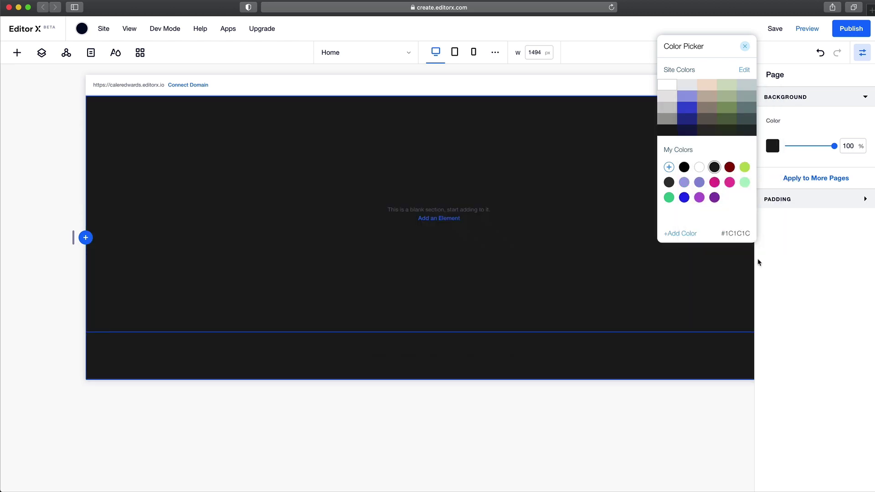
left_click(541, 370)
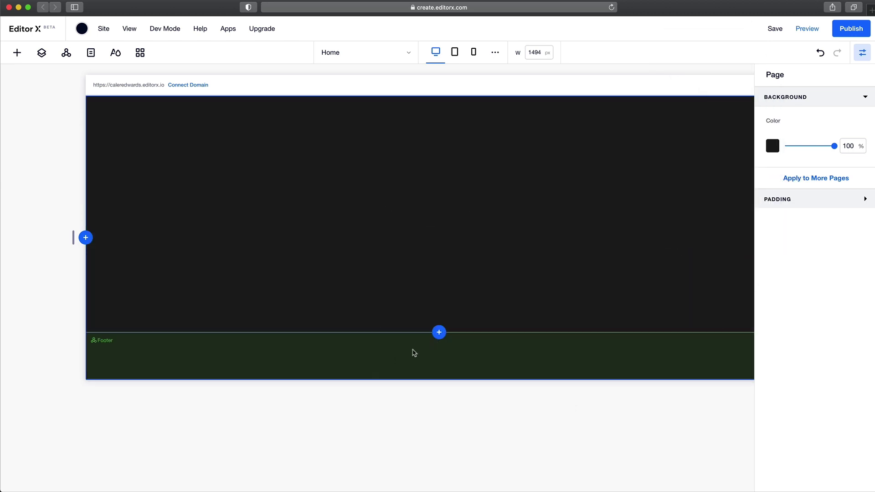
Step: Replace the footer's copyright text with "© 2020 by Vega Wines."
left_click(414, 353)
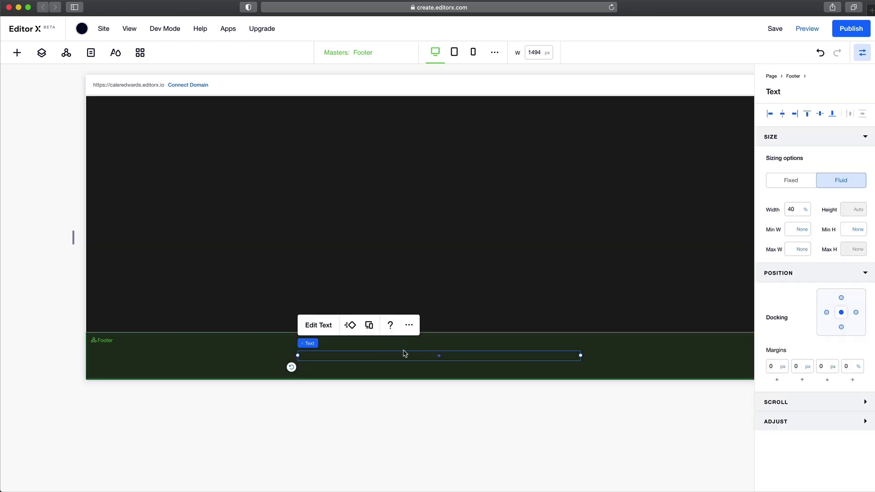
left_click(318, 325)
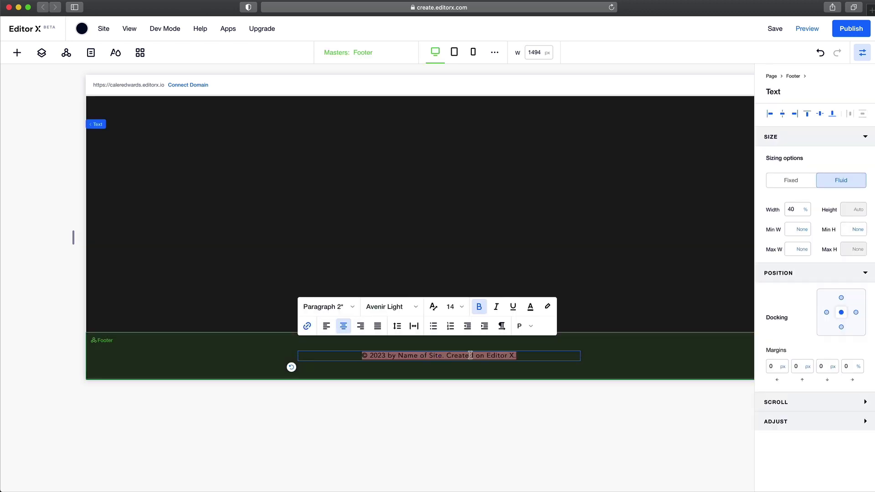
key("super+v")
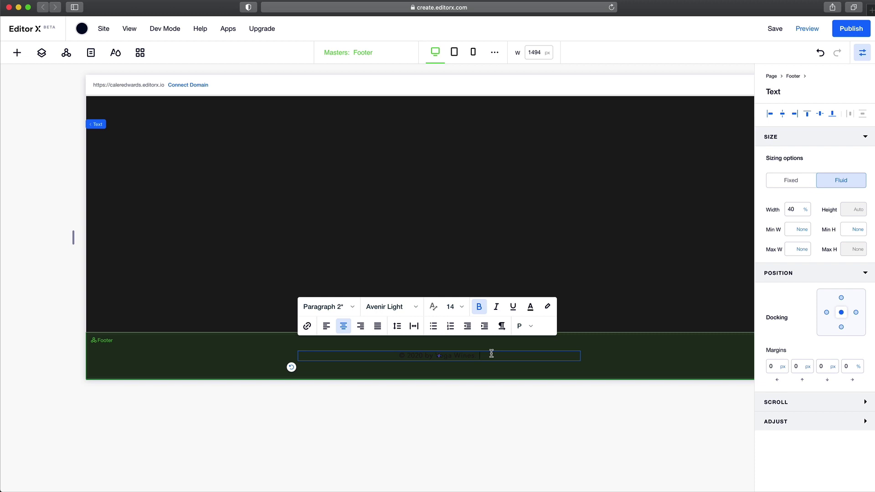
Step: Give the footer text the Paragraph 3 style and the Poppins Extra Light font
left_click(352, 308)
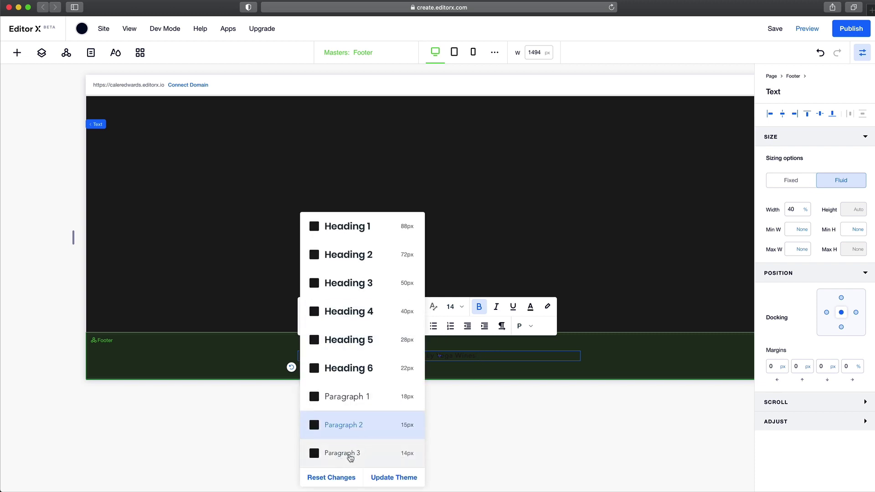
left_click(341, 455)
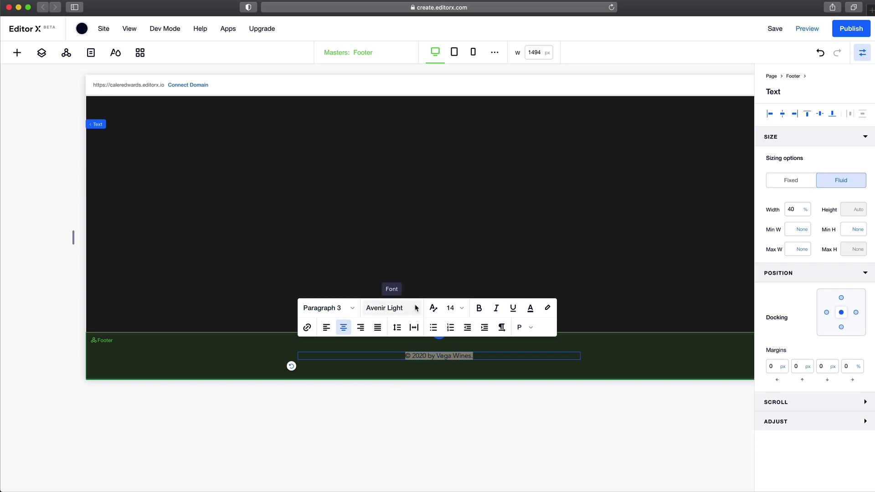
left_click(396, 311)
type("Poppins Extra")
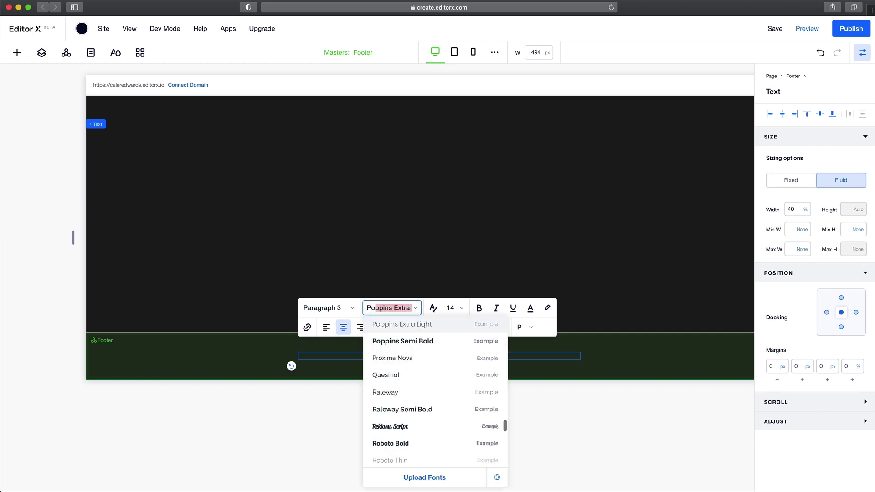
left_click(416, 325)
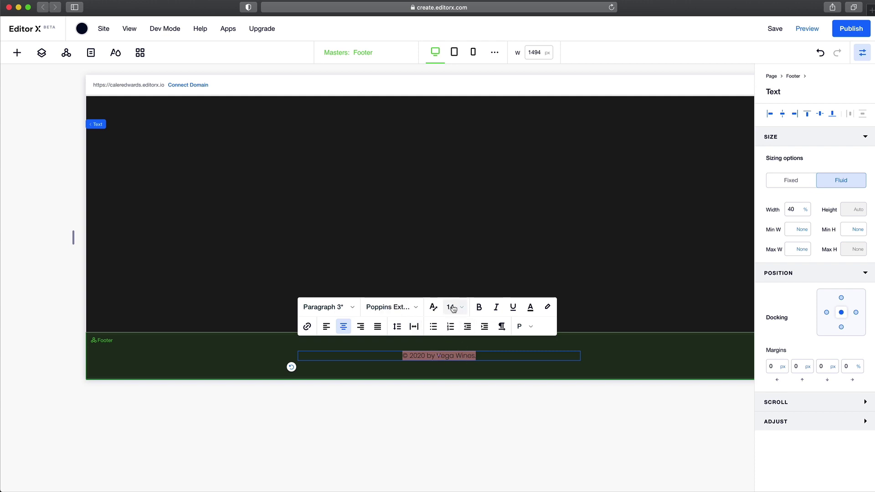
Step: Change the footer text color to white from the saved colors
left_click(530, 307)
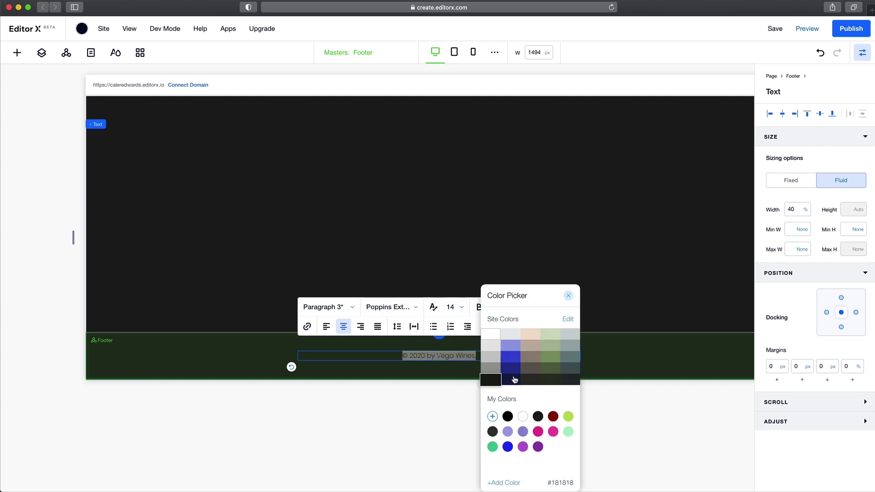
left_click(524, 416)
left_click(569, 295)
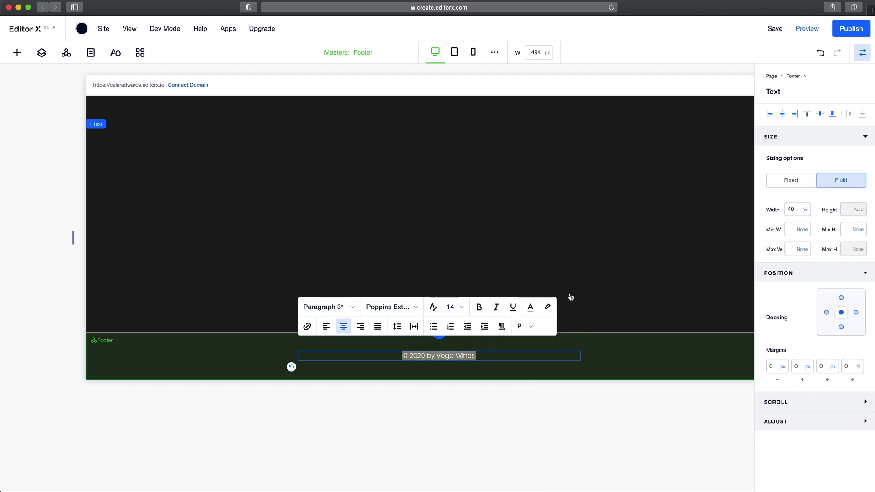
Step: Update the site's Paragraph 3 theme to match the footer text's formatting and apply it
left_click(354, 310)
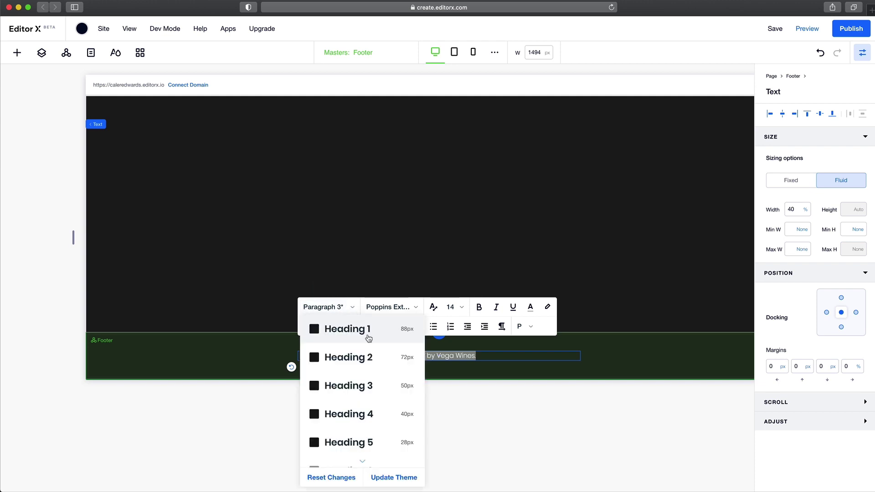
left_click(393, 477)
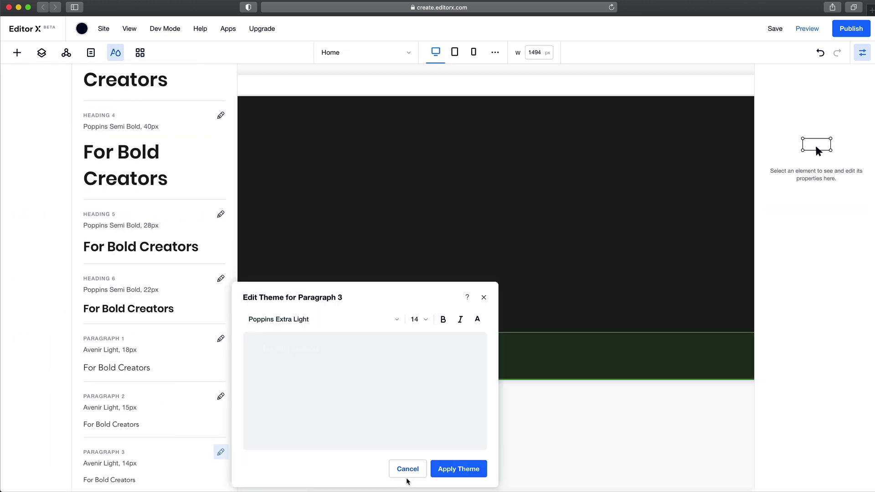
left_click(456, 471)
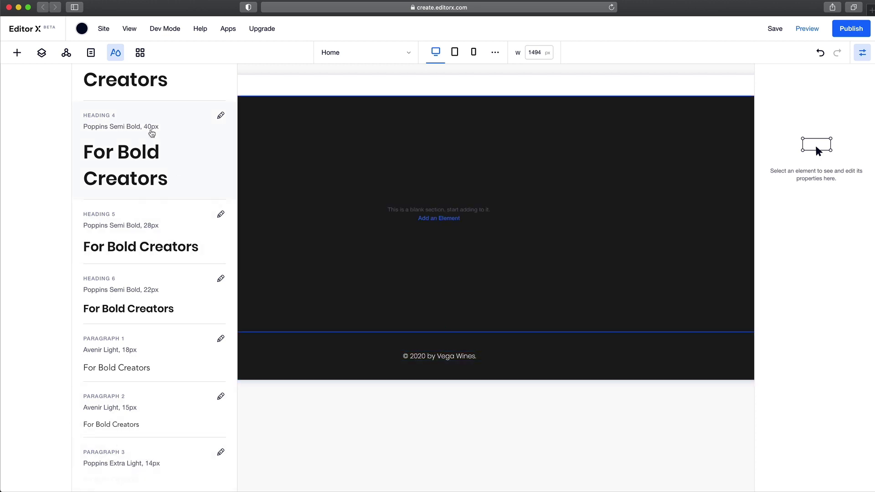
left_click(116, 56)
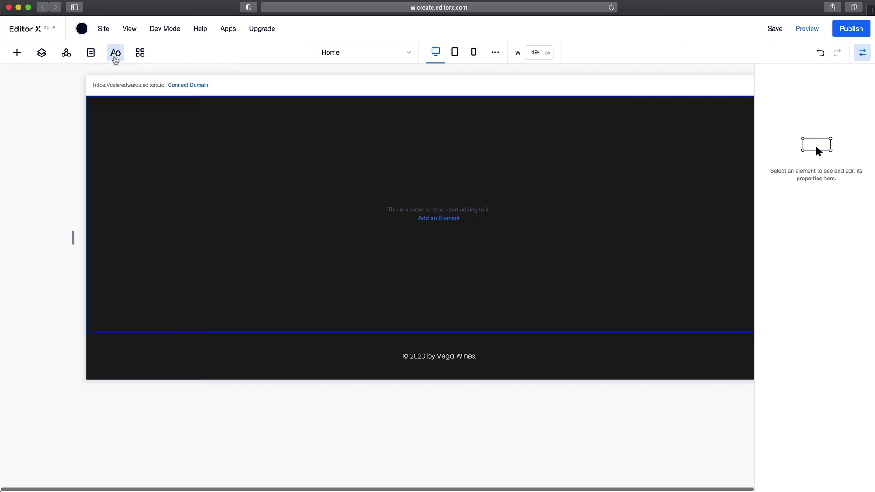
Step: Examine the site's typography themes and color themes
left_click(115, 56)
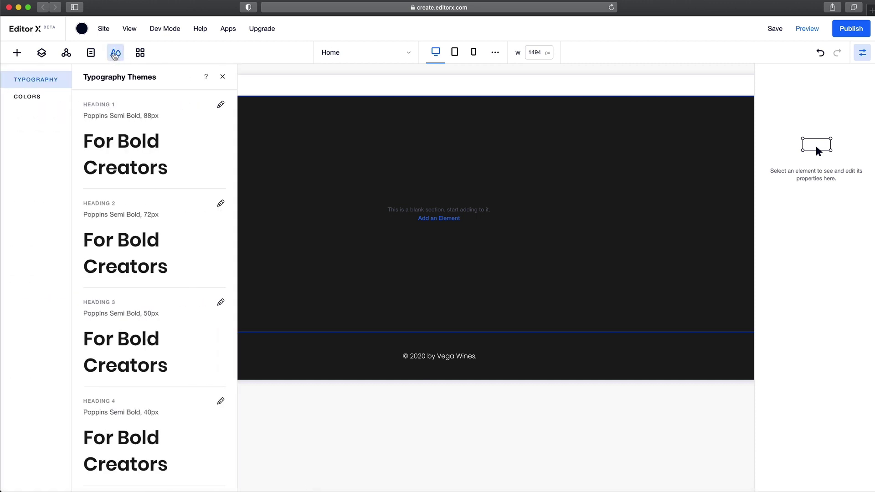
left_click(115, 56)
left_click(115, 55)
left_click(21, 97)
left_click(31, 83)
left_click(117, 54)
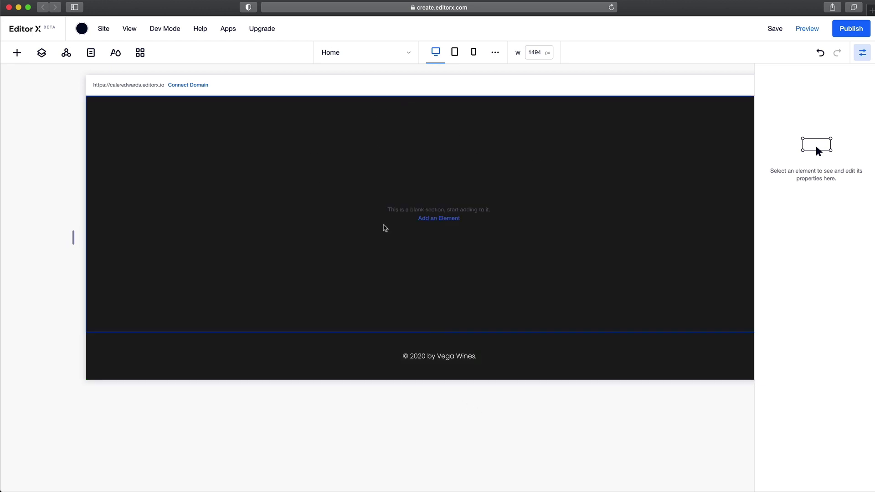
Step: Set the blank section's height to 100 vh and its minimum height to 700 px
left_click(386, 197)
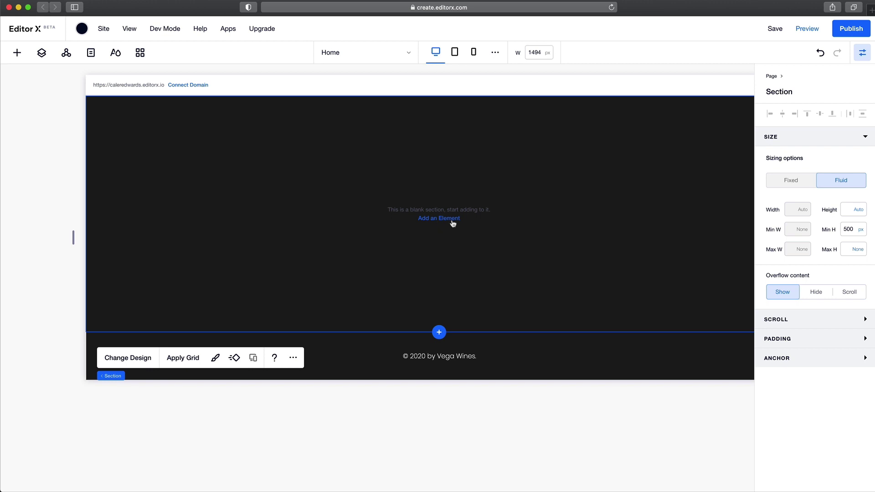
left_click(849, 209)
key("Return")
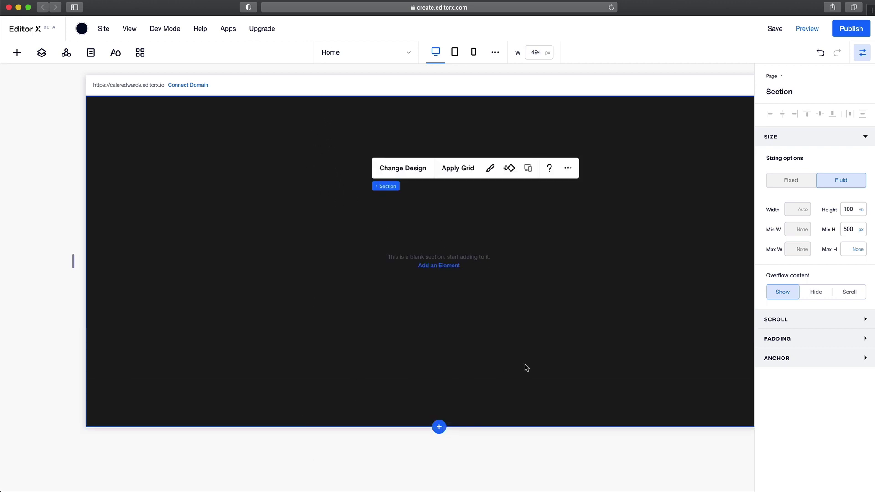
left_click(850, 231)
type("700")
key("Return")
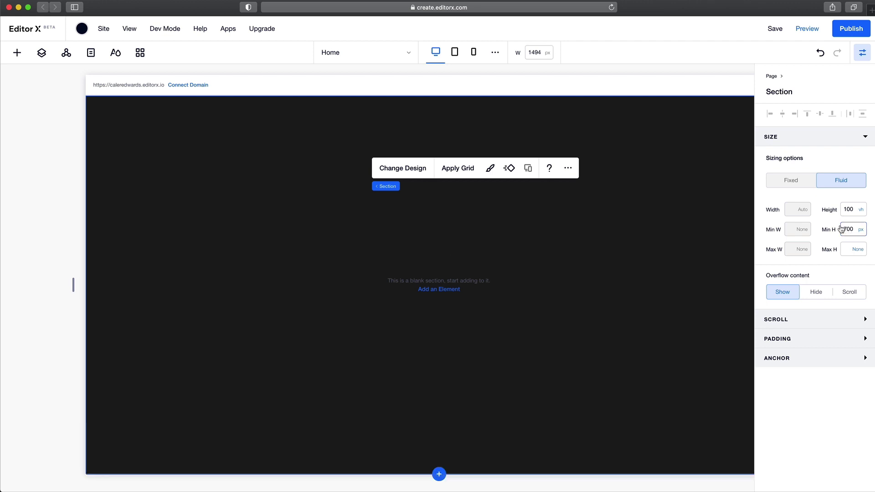
left_click(28, 207)
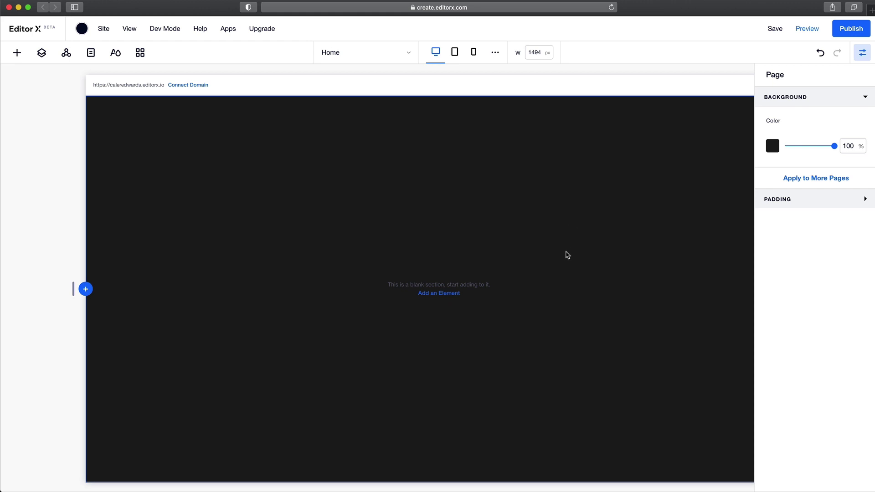
Step: Upload the 14 wine image files to the site's media and add hero-hero 2-crop.png to the page
left_click(18, 54)
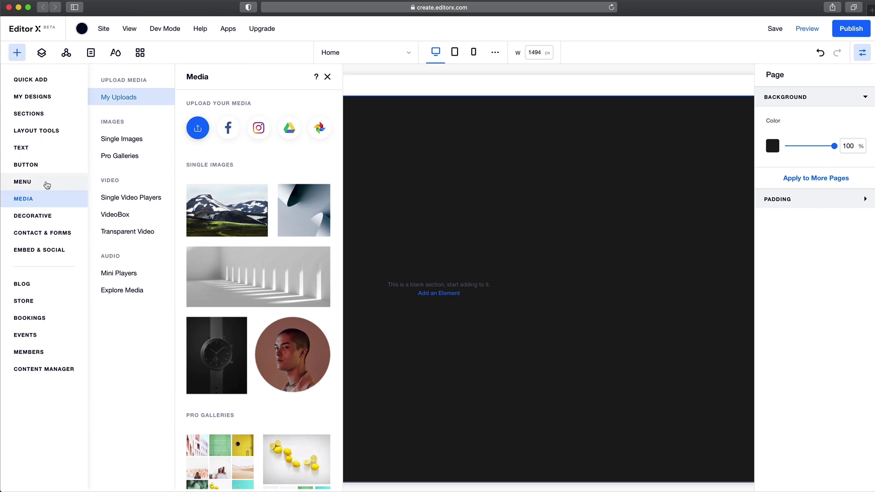
left_click(197, 129)
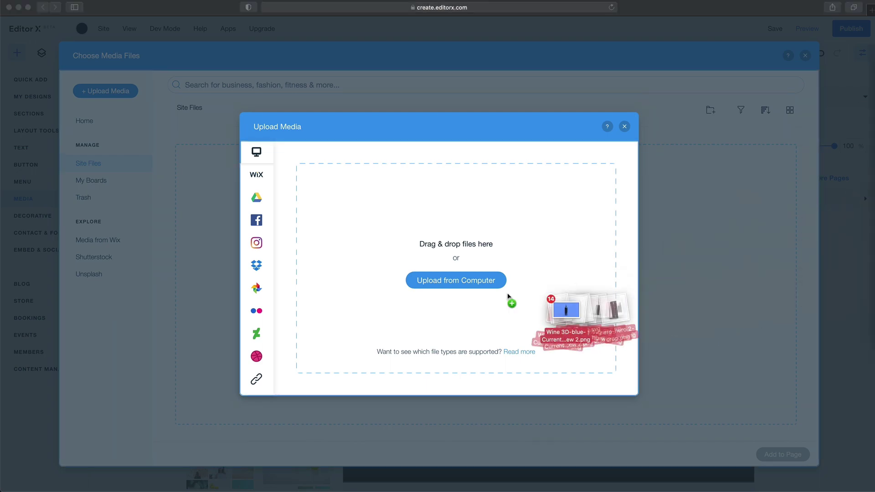
left_click_drag(507, 297, 410, 239)
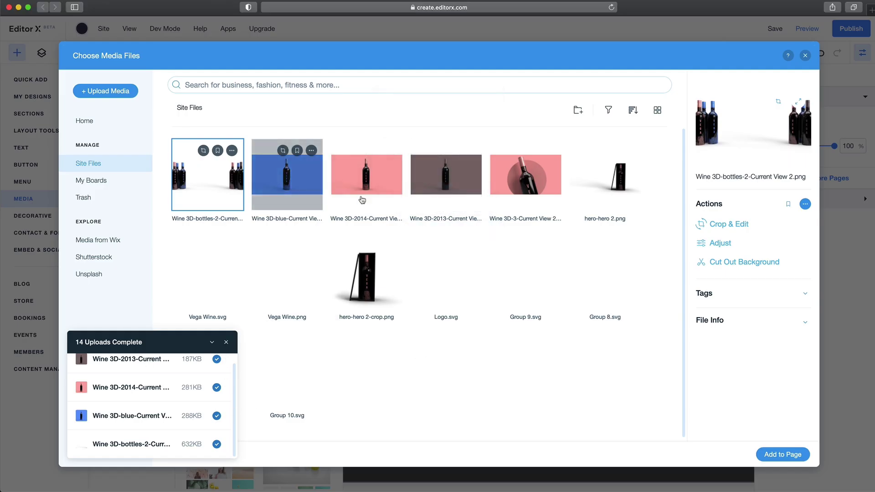
left_click(364, 283)
left_click(783, 454)
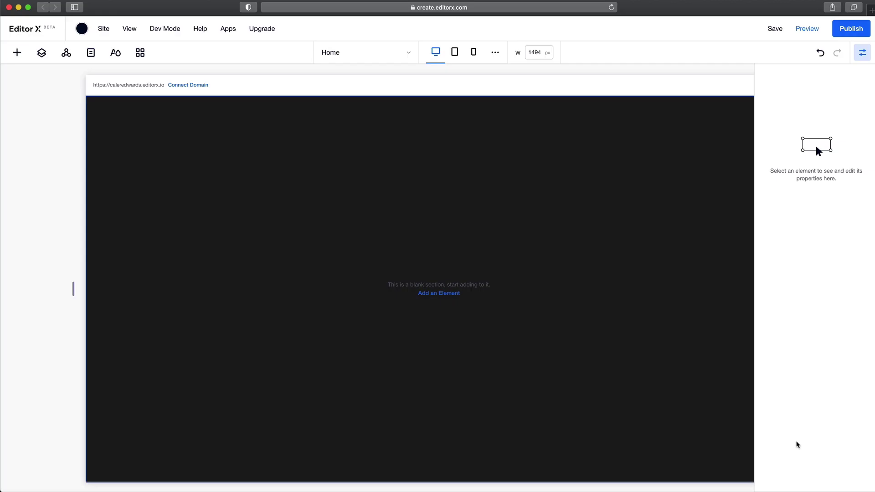
Step: Apply a 2x1 grid to the section behind the bottle image
left_click(638, 253)
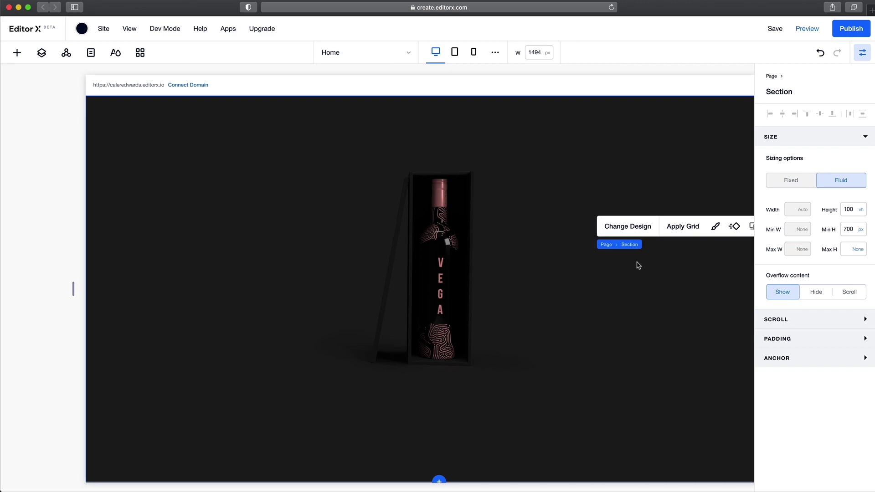
left_click(688, 227)
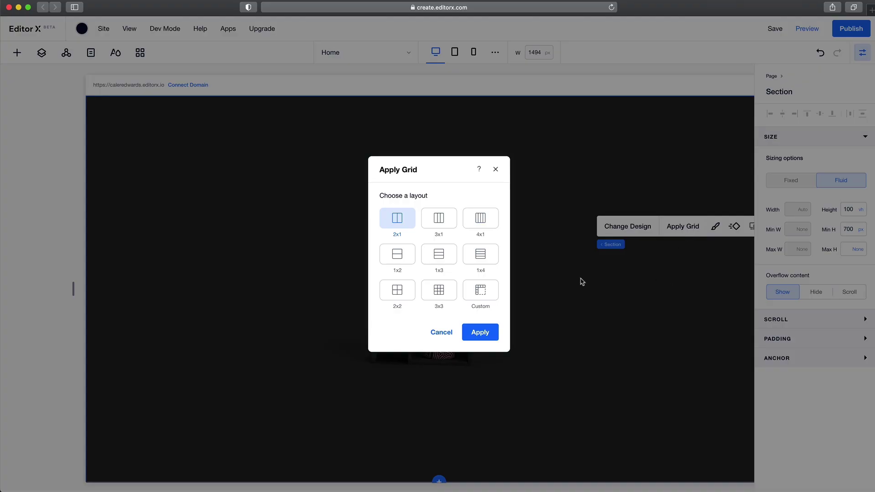
left_click(483, 333)
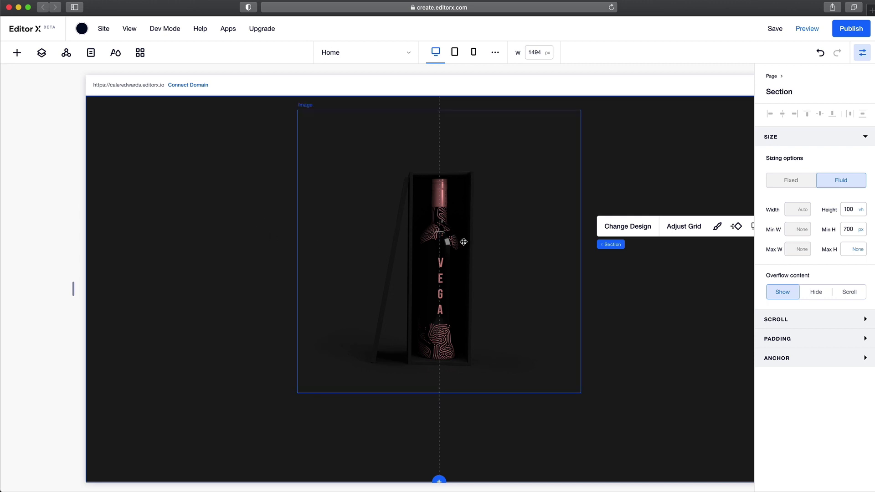
Step: Move the bottle image into the second grid column, stretch it to fill the cell and hide the element properties
left_click_drag(464, 241, 609, 258)
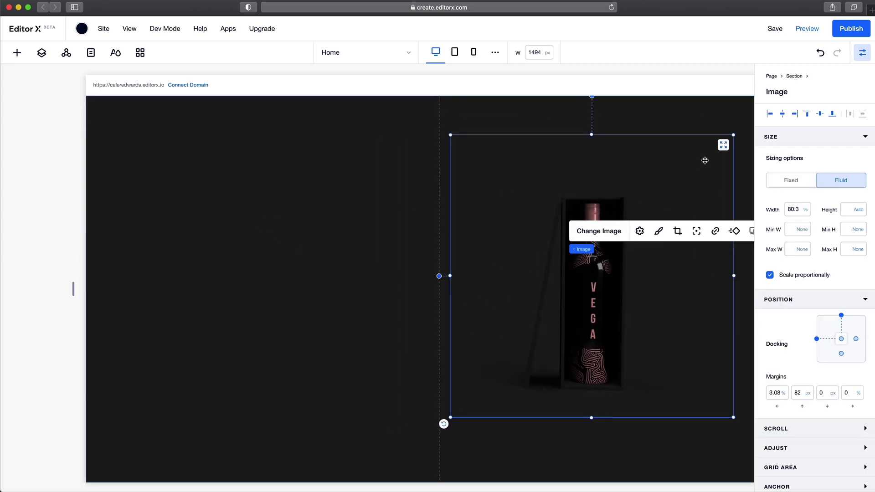
left_click(723, 145)
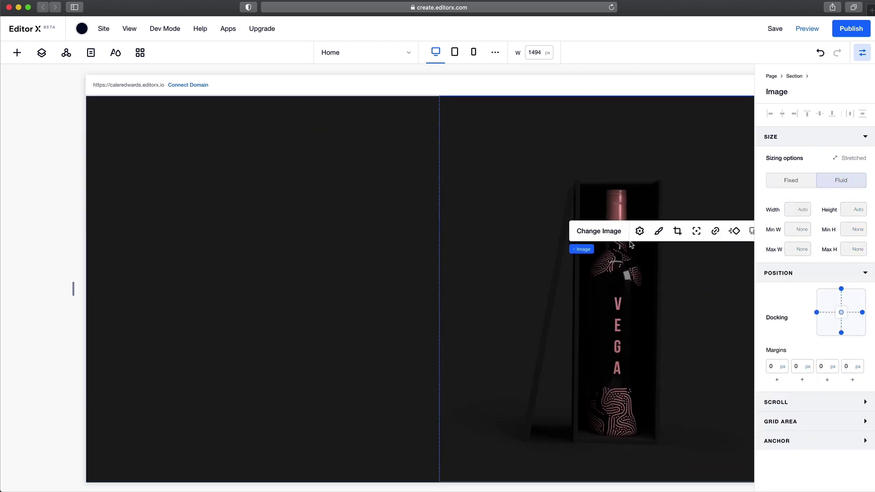
left_click(859, 54)
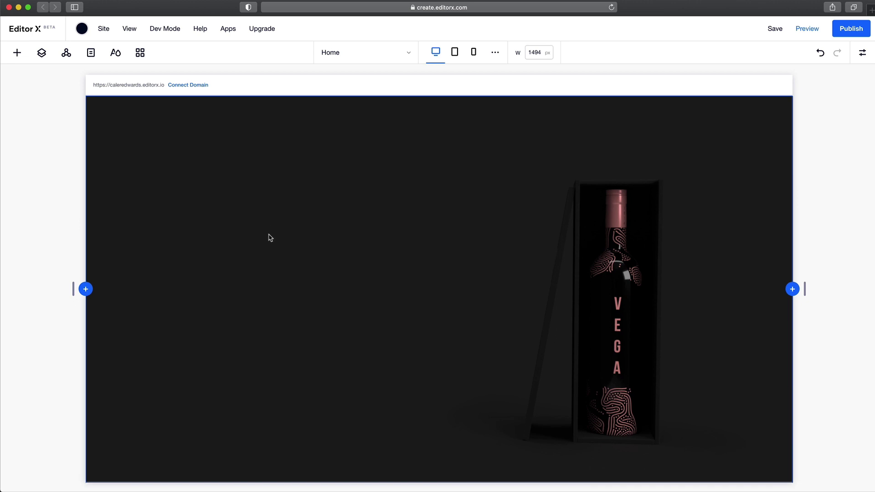
Step: Add a title text element to the hero section from the quick-add elements
left_click(17, 52)
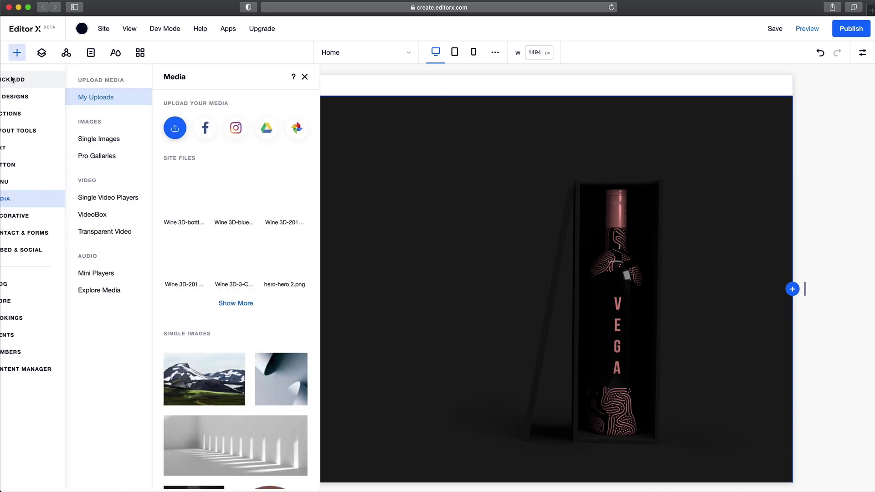
left_click(12, 80)
left_click(128, 130)
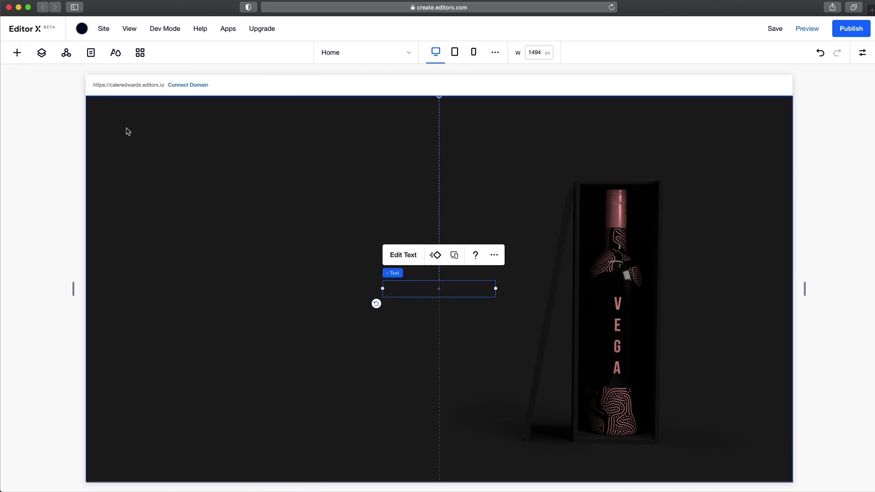
Step: Format the title as left-aligned Heading 1 in the Poppins Semi Bold font
left_click(403, 255)
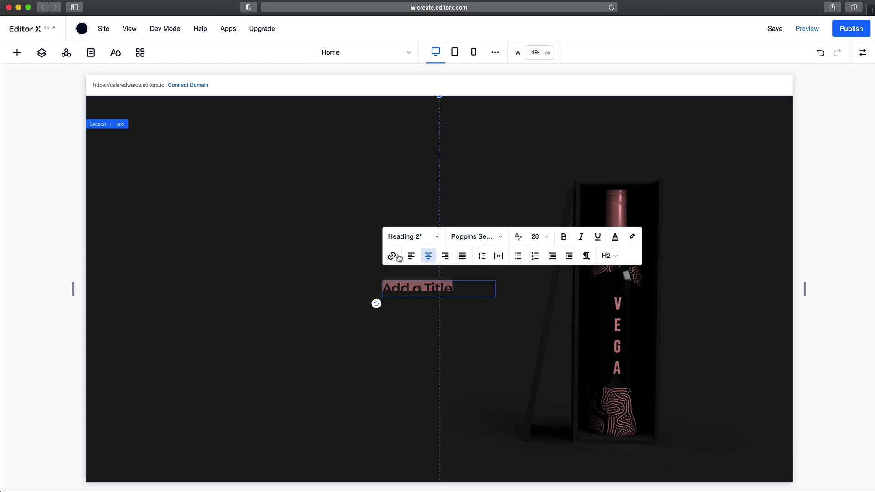
left_click(426, 241)
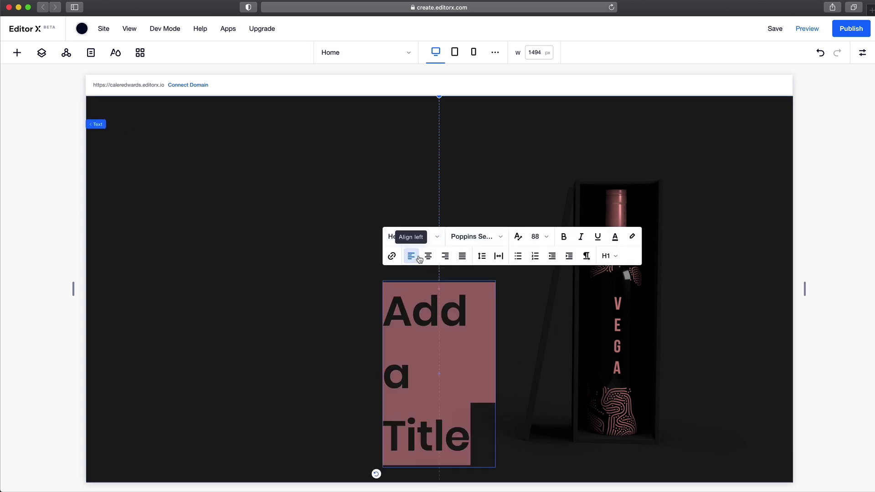
left_click(500, 238)
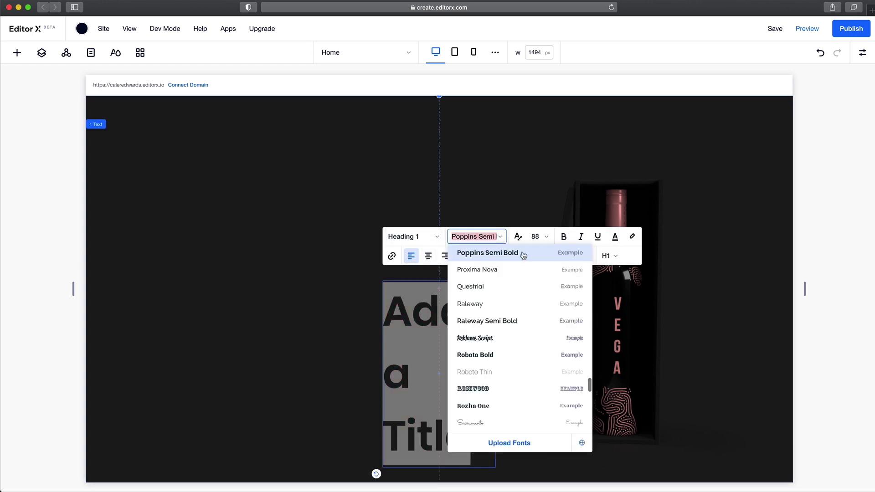
left_click(494, 253)
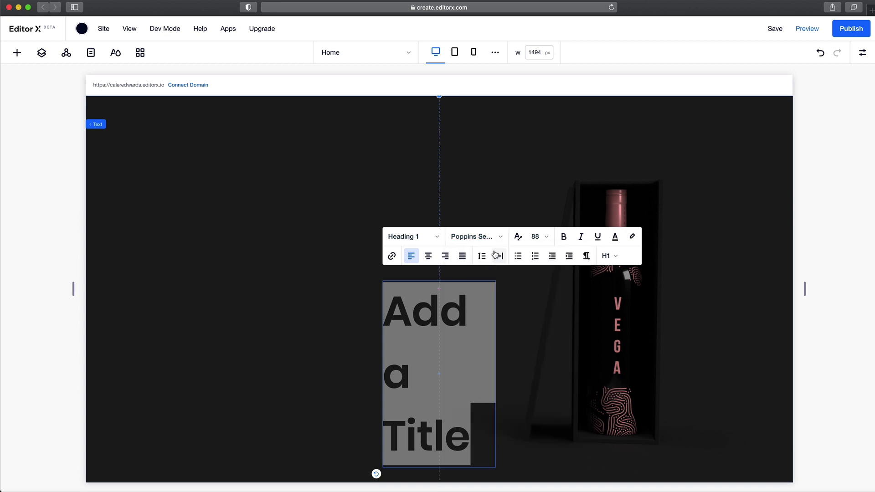
Step: Enable text scaling on the title with a minimum size of 36 and a maximum of 60
left_click(518, 237)
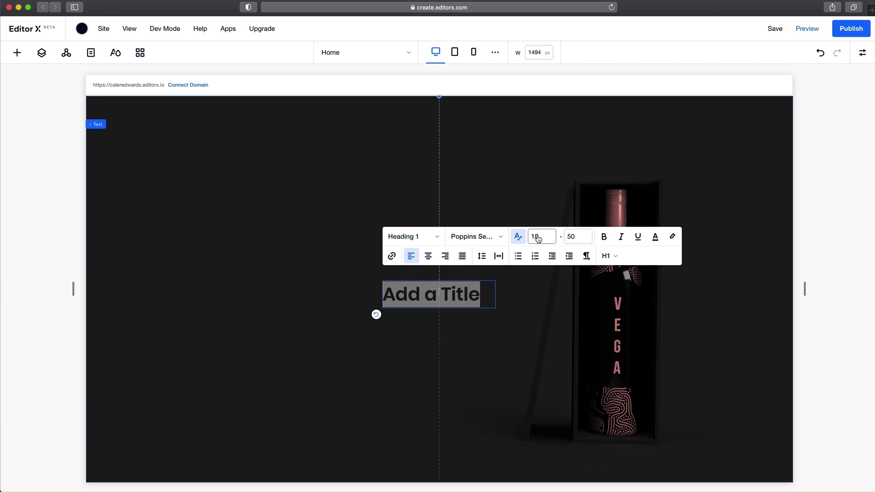
left_click(578, 236)
type("60")
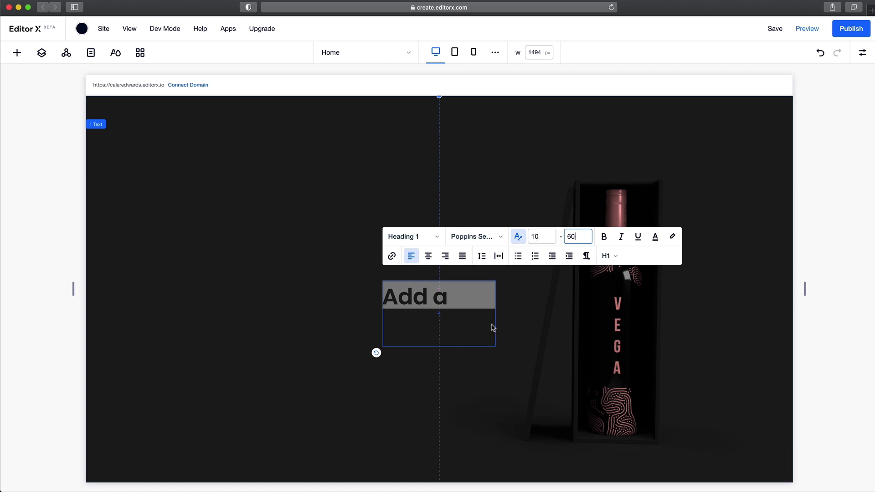
left_click(537, 236)
type("36")
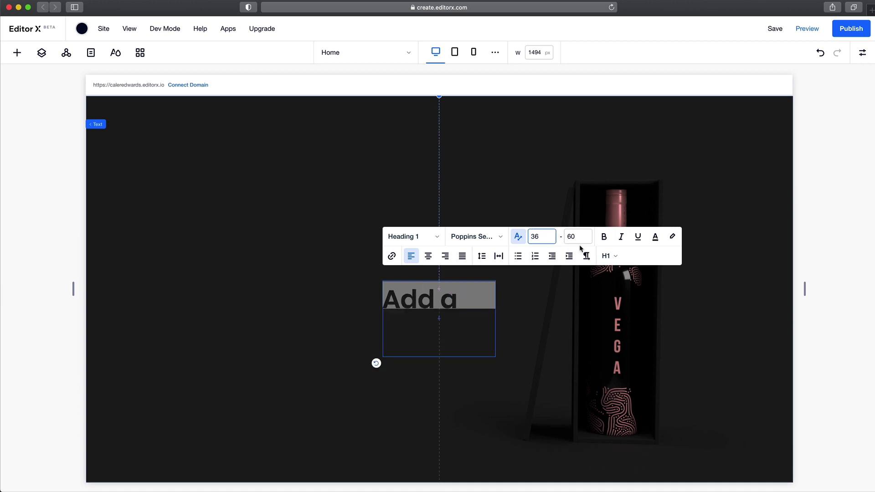
Step: Color the title white (#FFFFFF) and replace its text with "Modern wine for a modern palate."
left_click(655, 236)
left_click(648, 375)
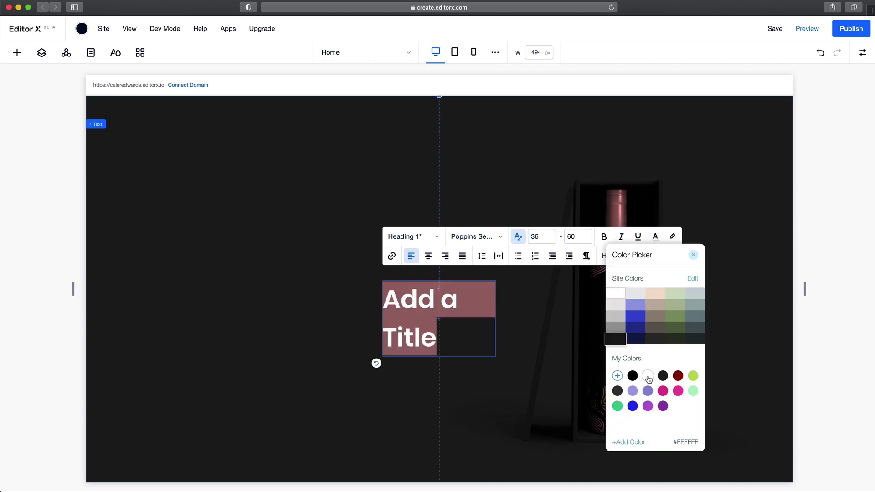
key("Escape")
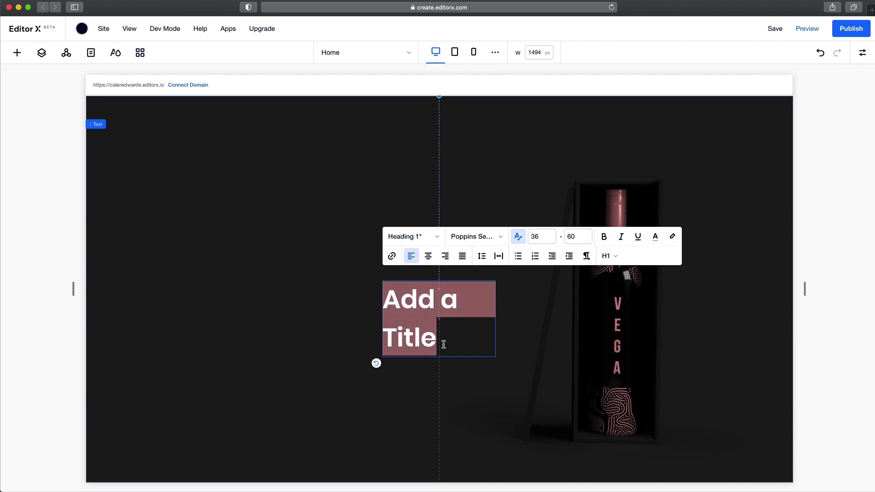
type("Modern wine for a modern palate.")
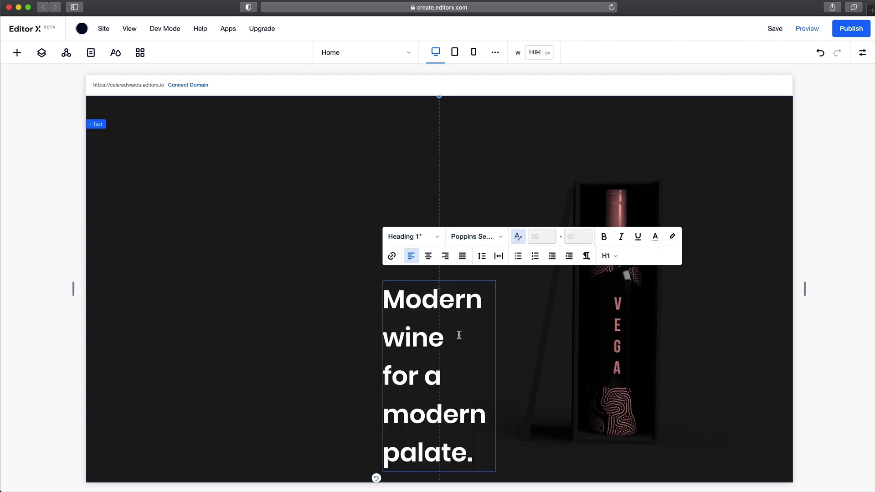
Step: Update the site's Heading 1 theme to match the title's formatting and apply it
left_click(436, 239)
left_click(488, 444)
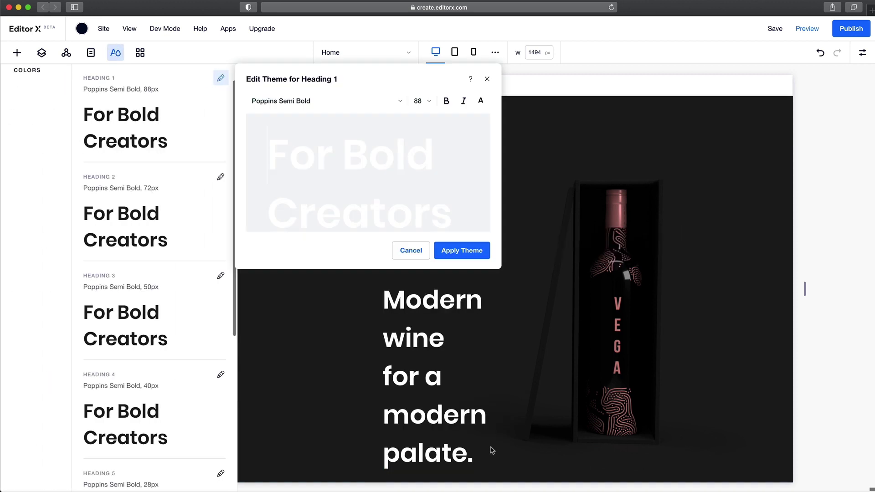
left_click(462, 252)
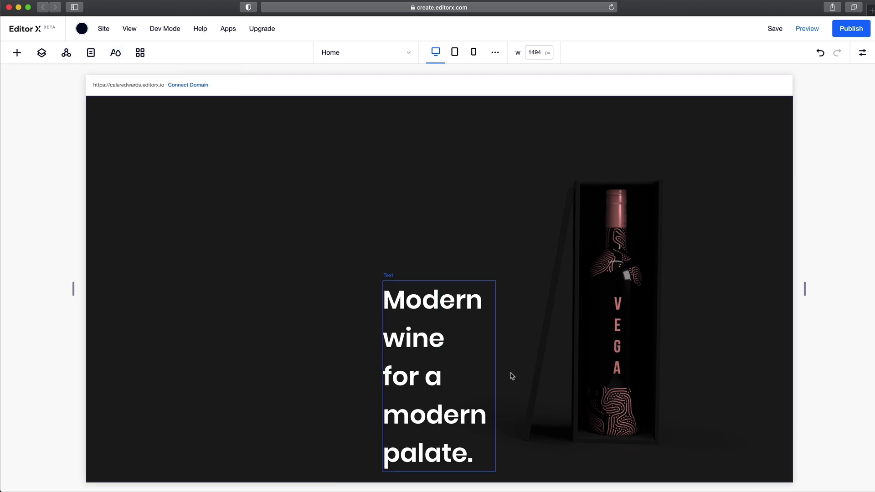
left_click(115, 52)
Step: Move the title into the first grid column and widen it so the text wraps onto three lines
left_click_drag(387, 333, 169, 238)
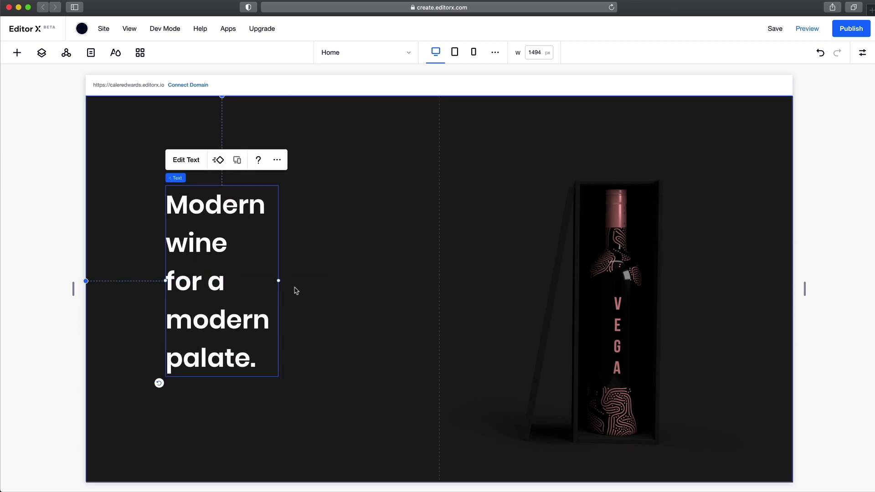
left_click_drag(279, 282, 386, 283)
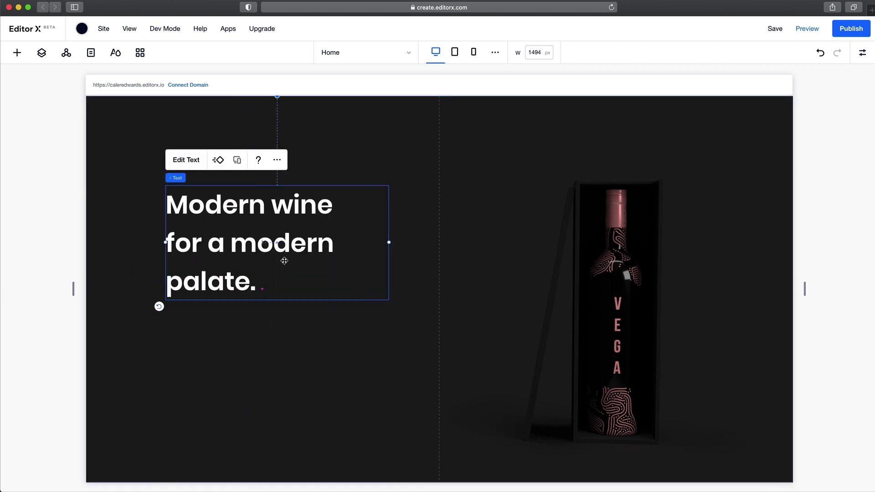
Step: Place a Start Now text button below the title and change its label to "Place an Order"
left_click(21, 64)
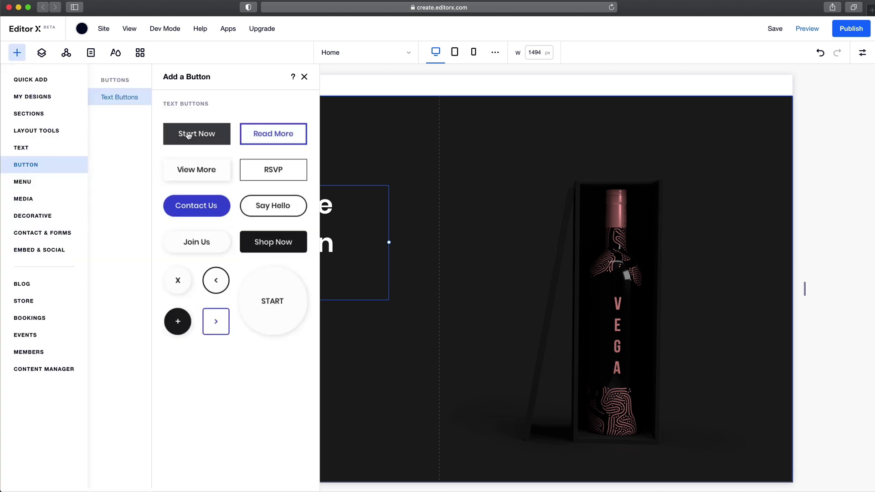
left_click_drag(189, 135, 206, 347)
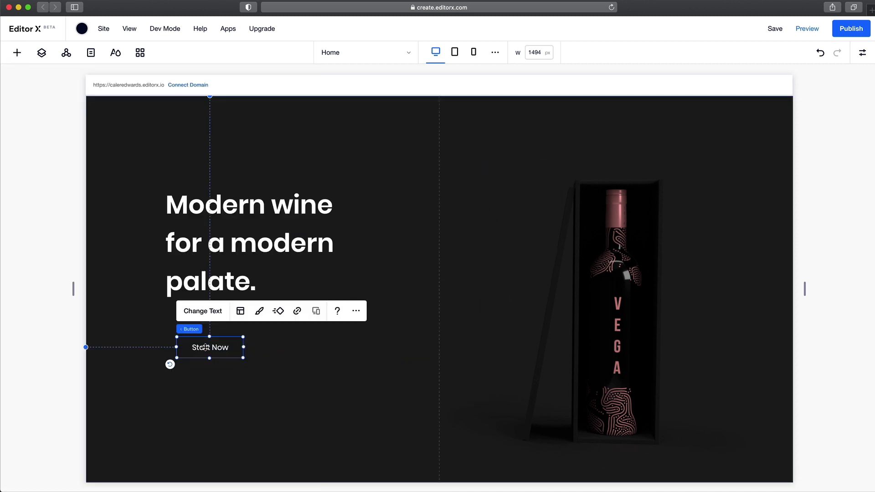
double_click(205, 348)
type("Plac")
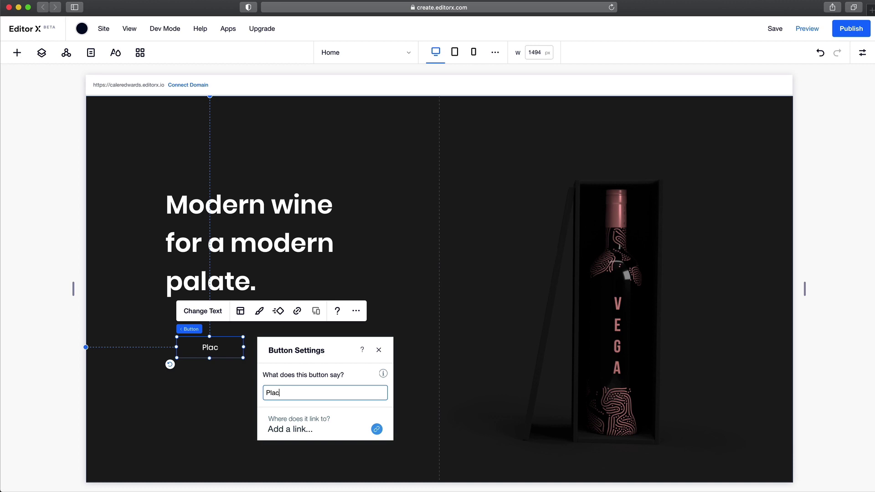
type("e an Order")
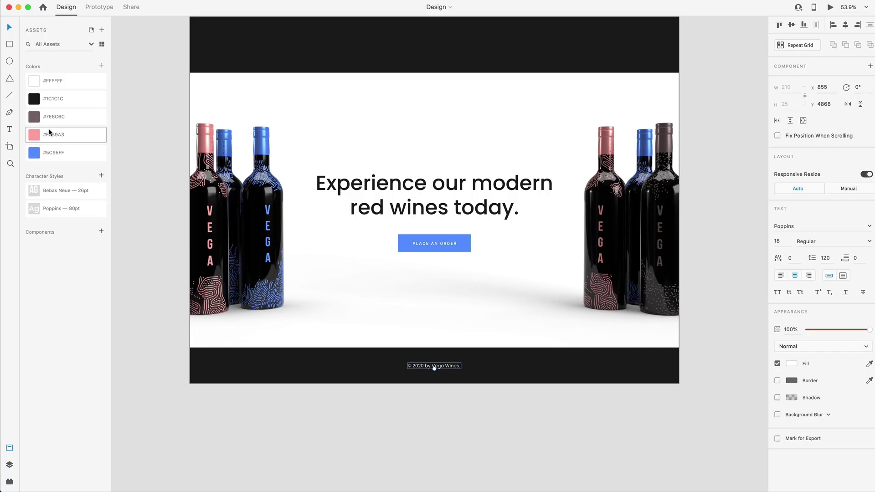
Step: Switch to the Adobe XD design and copy the hex value of the pink color asset, #FFA9A3
right_click(51, 133)
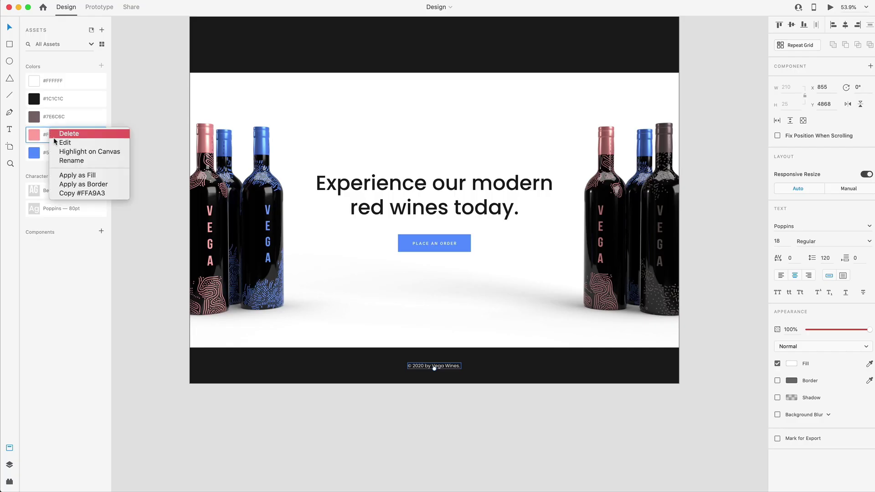
left_click(62, 142)
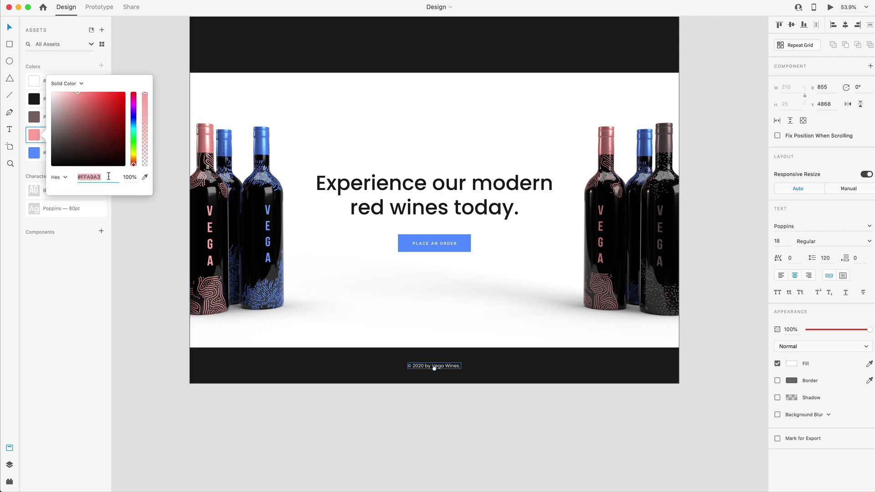
left_click_drag(108, 176, 81, 178)
key("super+c")
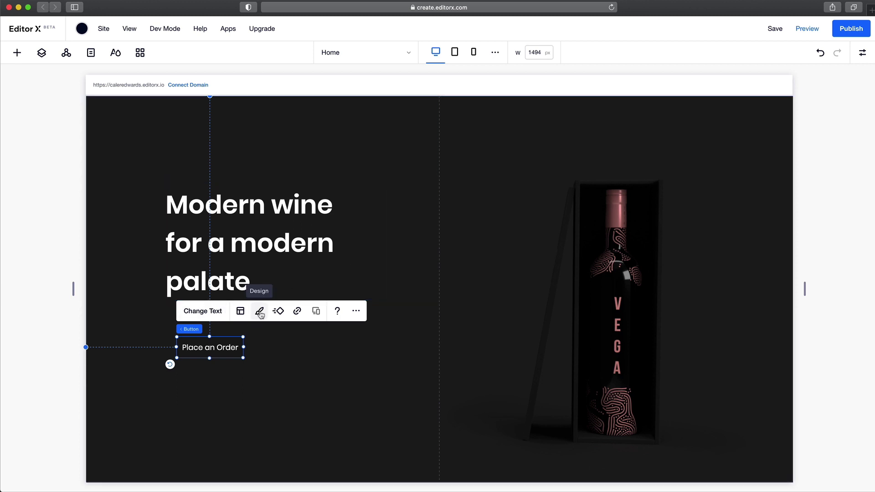
Step: Switch to Editor X and fill the Place an Order button with the copied custom color #FFA9A3
left_click(261, 314)
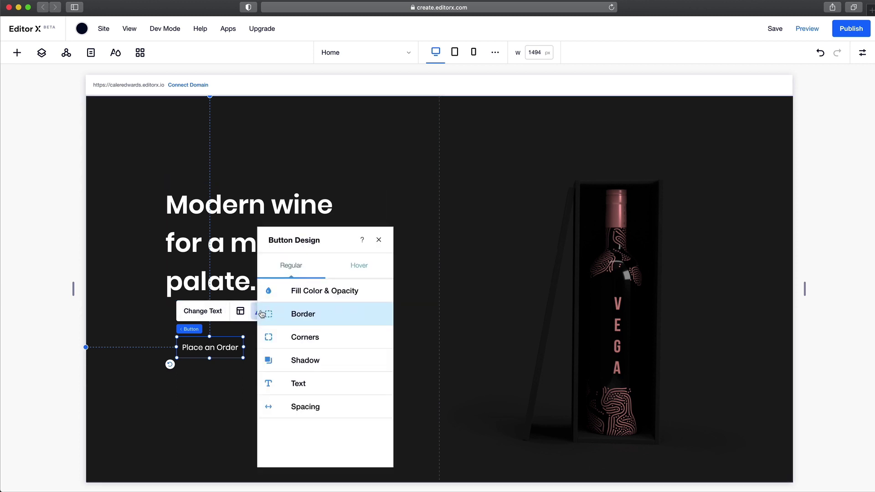
left_click(288, 291)
left_click(298, 332)
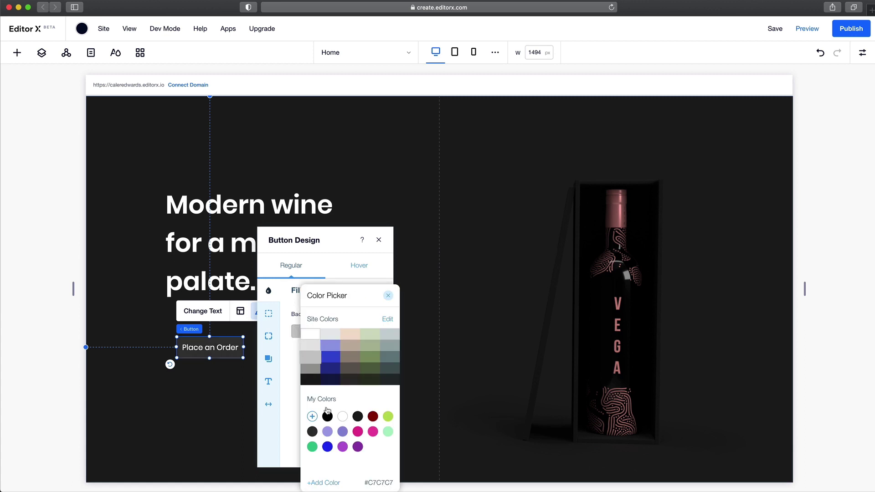
left_click(312, 416)
left_click(390, 454)
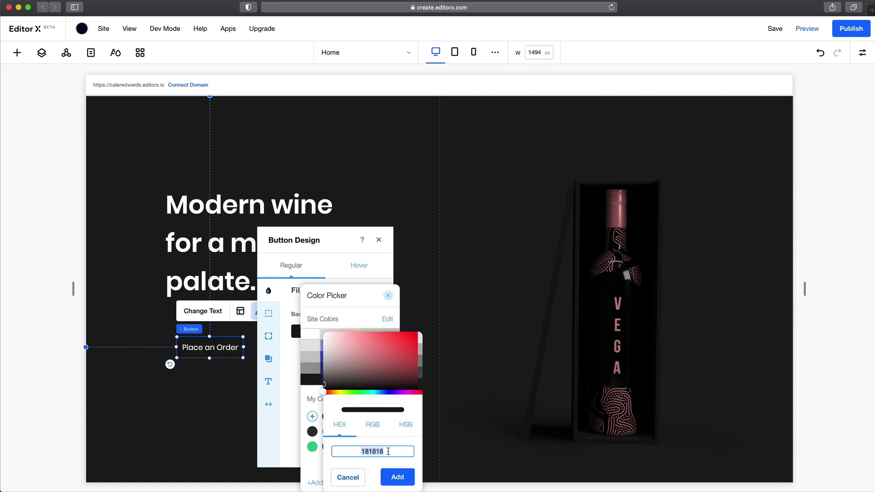
key("super+v")
left_click(397, 477)
Step: Align the Place an Order button with the title's left edge just below it, and stack the two elements
left_click(234, 348)
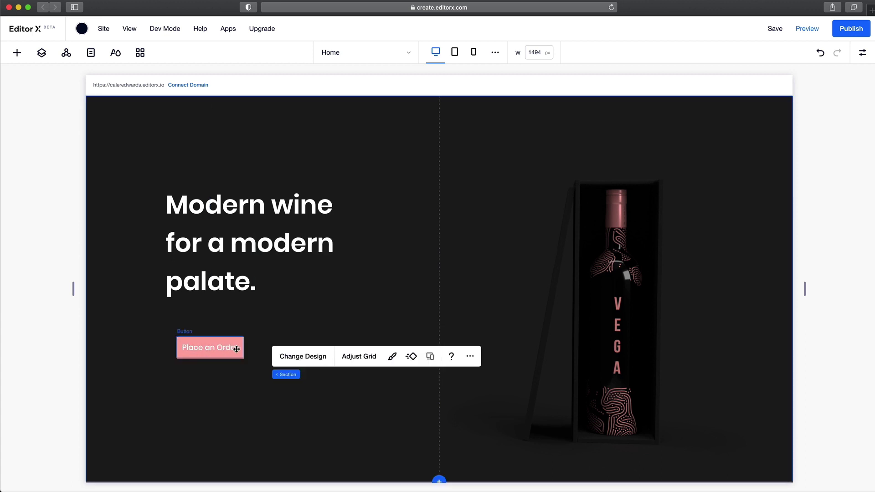
mouse_move(234, 348)
left_mouse_down()
mouse_move(213, 336)
mouse_move(228, 303)
mouse_move(223, 333)
left_mouse_up()
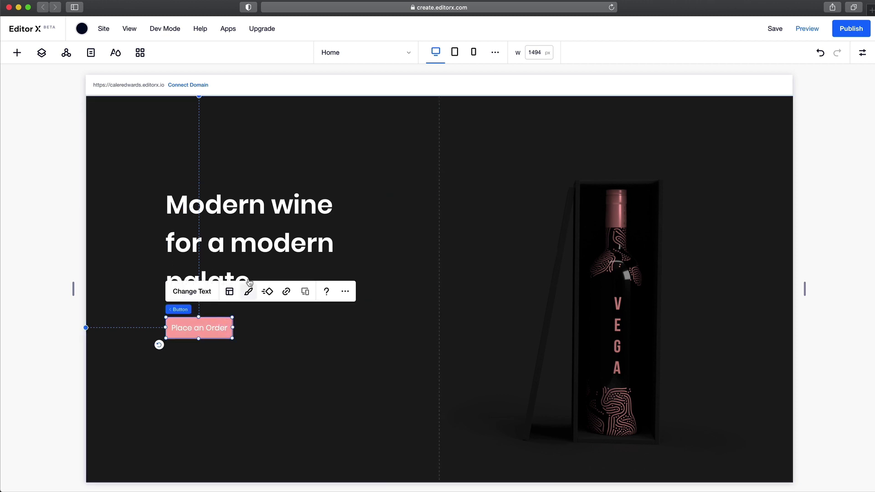
left_click(245, 228)
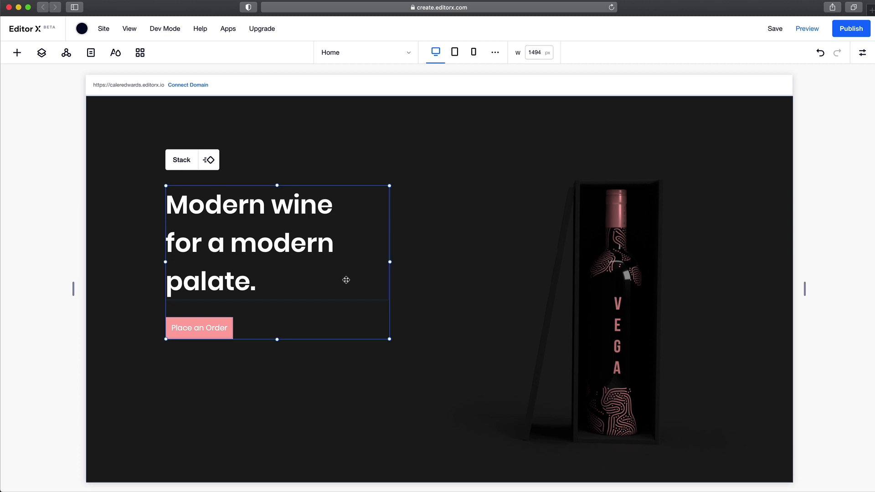
left_click(182, 161)
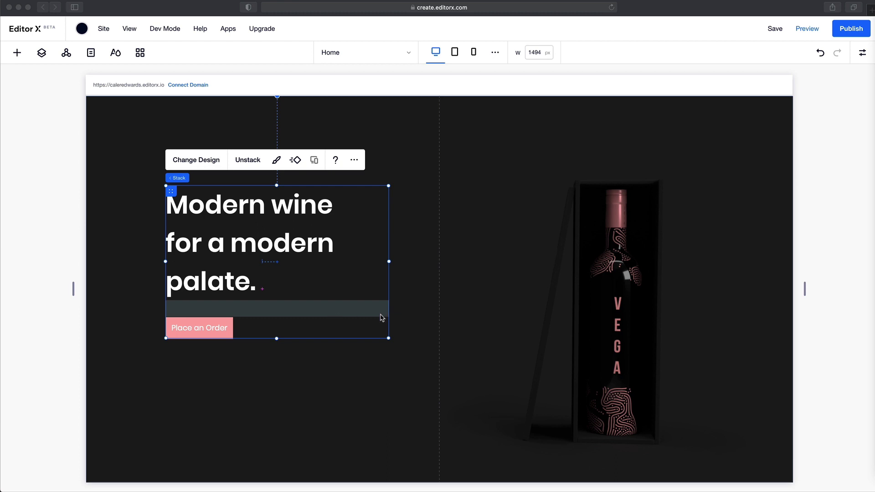
Step: Center the title and button stack in the first grid column, and narrow the canvas to 1418 px
left_click(218, 314)
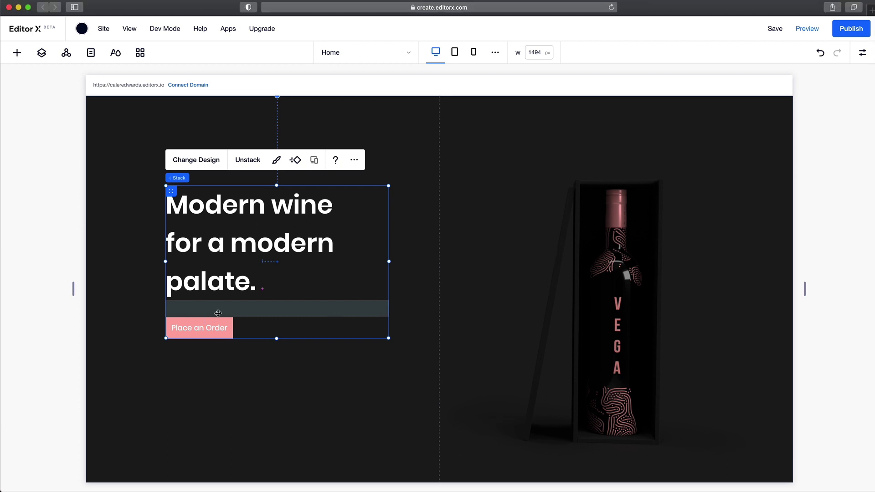
left_click_drag(217, 311, 201, 337)
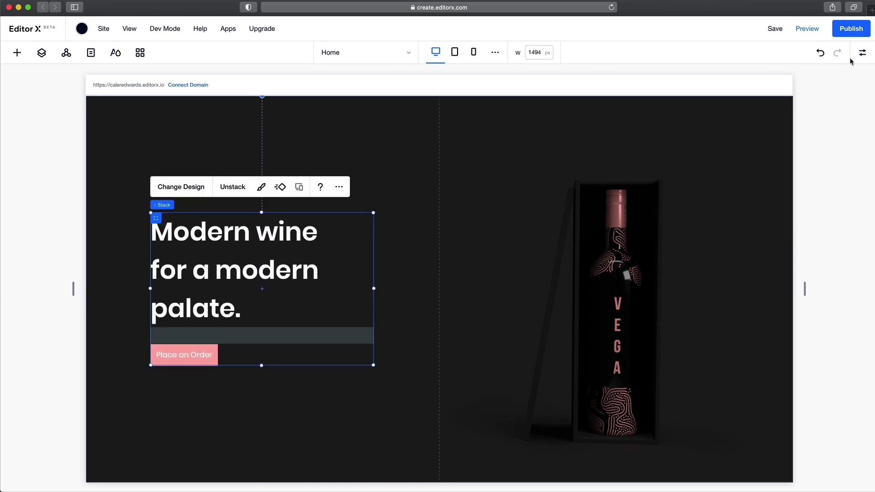
left_click(864, 52)
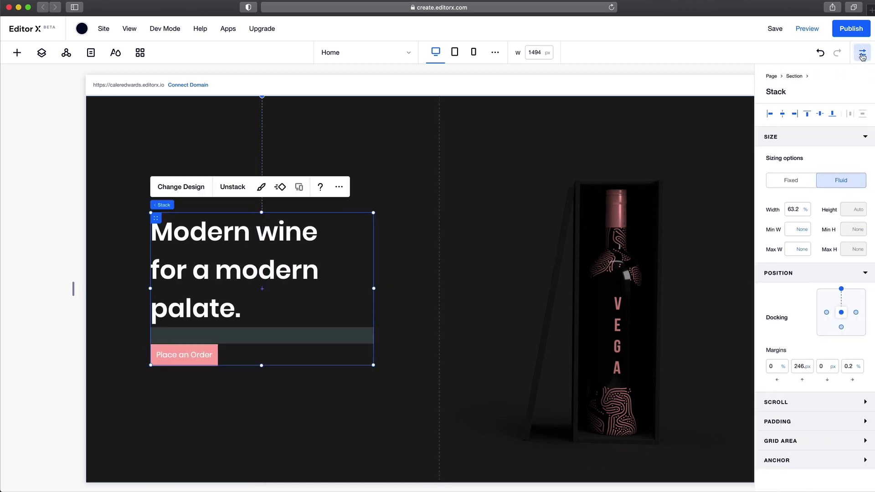
left_click(782, 114)
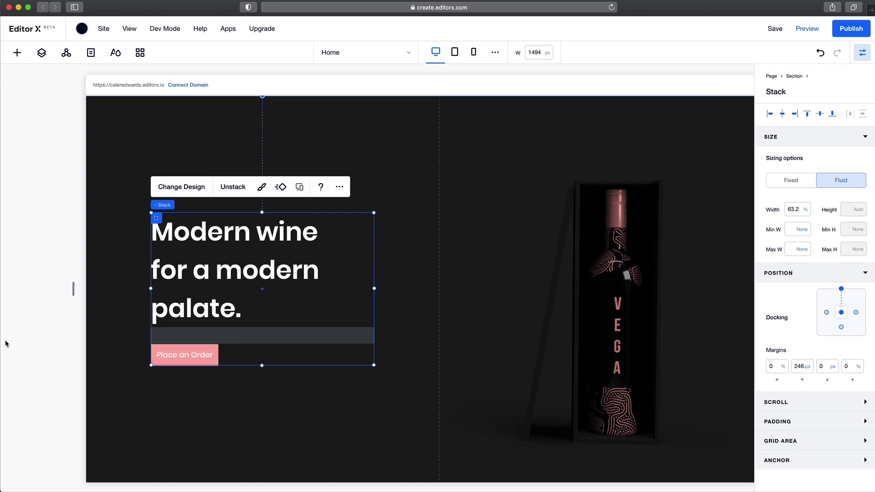
left_click(40, 325)
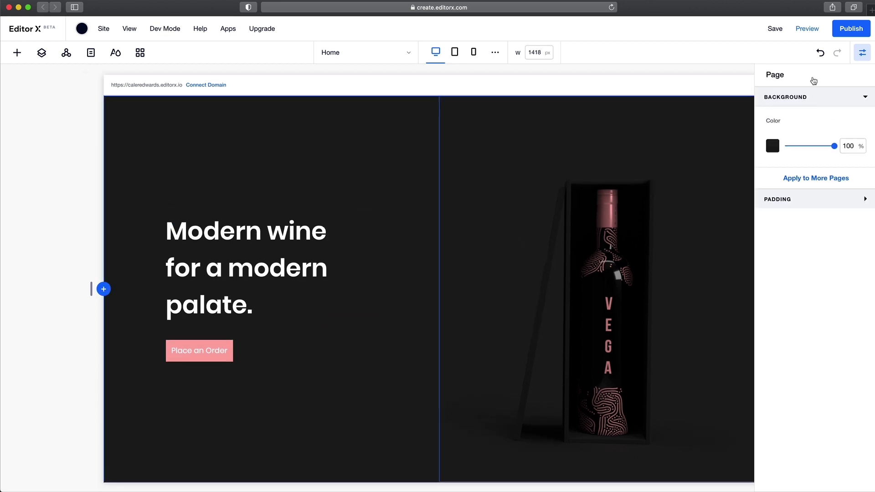
left_click(863, 53)
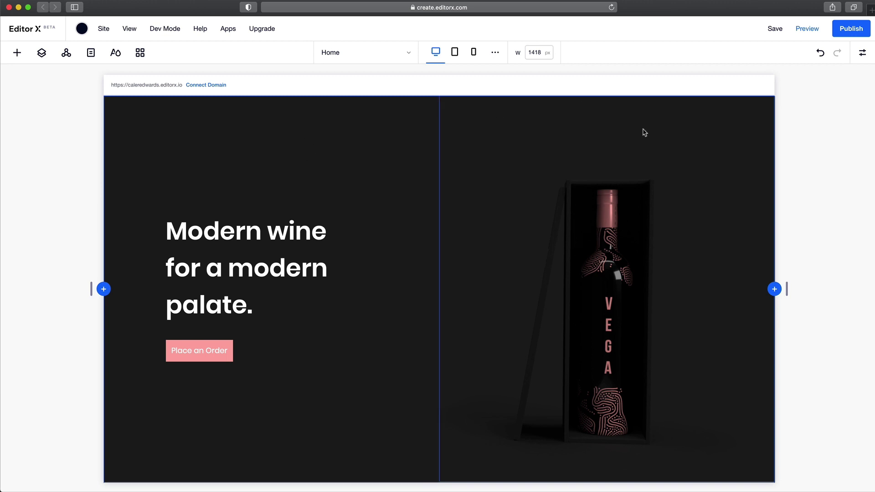
Step: Add a container at the top center of the hero section and reduce its height to about 75 px
left_click(17, 53)
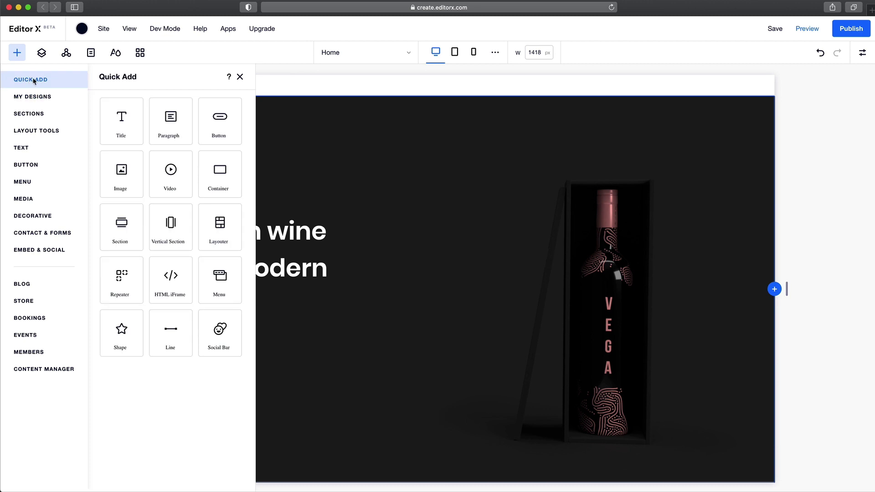
left_click_drag(222, 195, 262, 273)
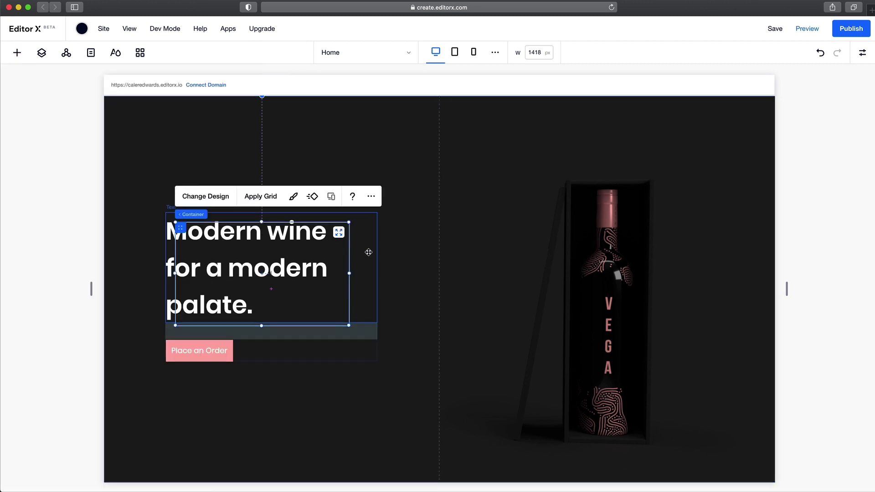
left_click_drag(348, 299, 540, 185)
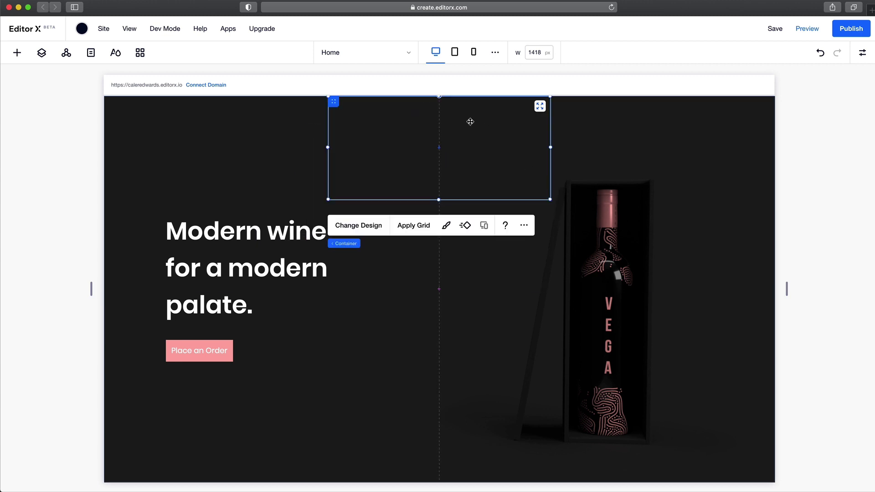
left_click_drag(439, 201, 438, 131)
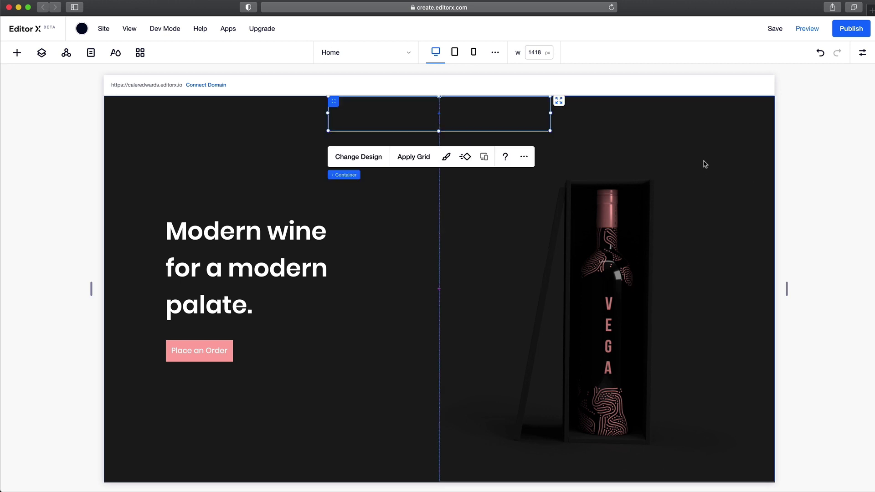
Step: Set the header container's width to 90%
left_click(863, 52)
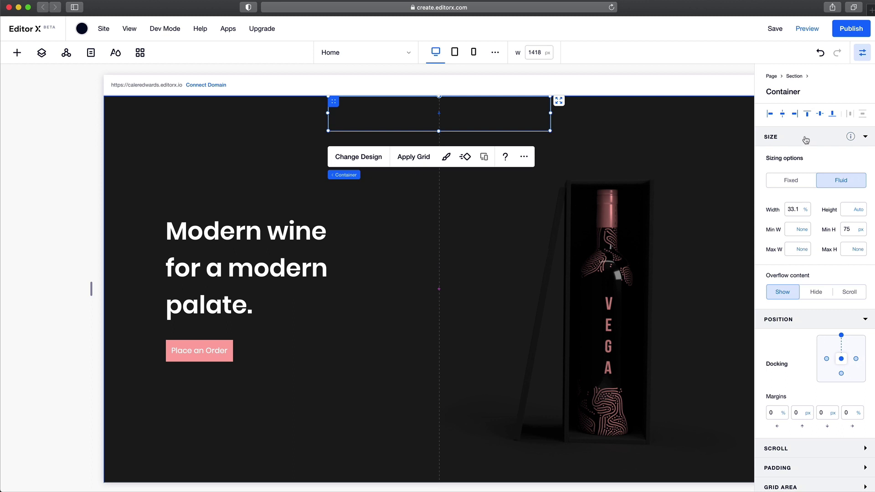
left_click(795, 210)
type("90%")
key("Return")
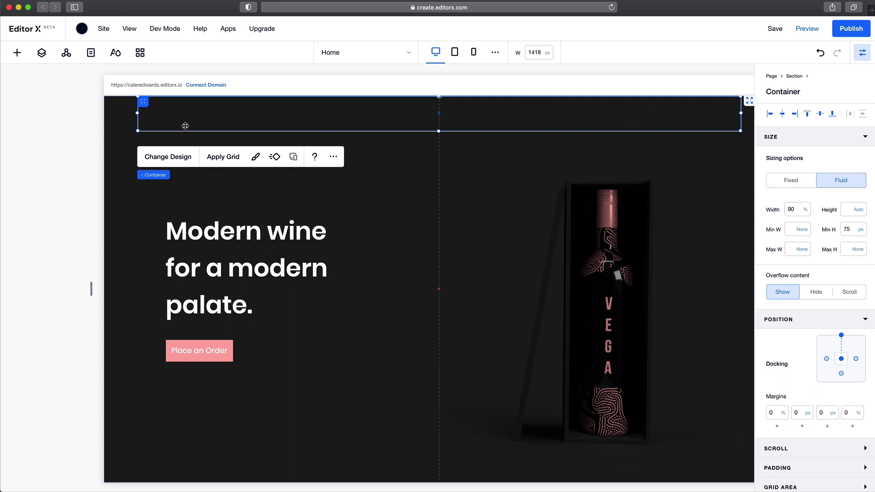
Step: Add the Vega Wine logo from the site files to the header container
left_click(17, 53)
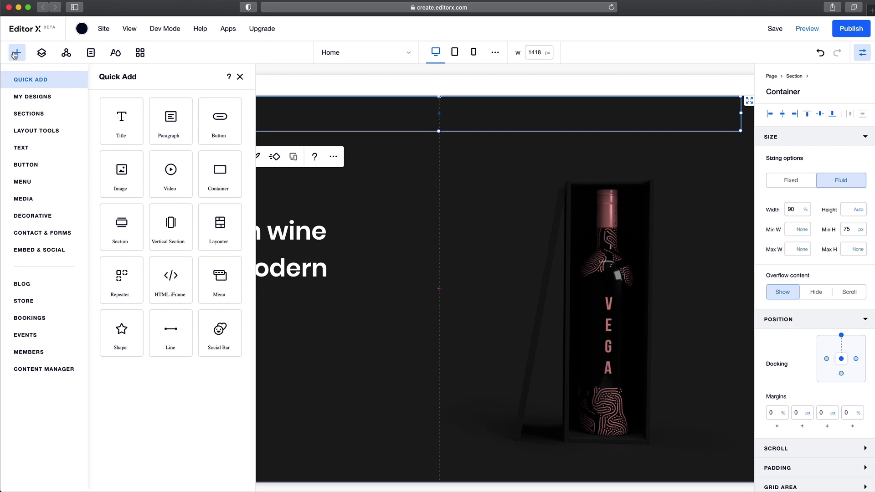
left_click(25, 200)
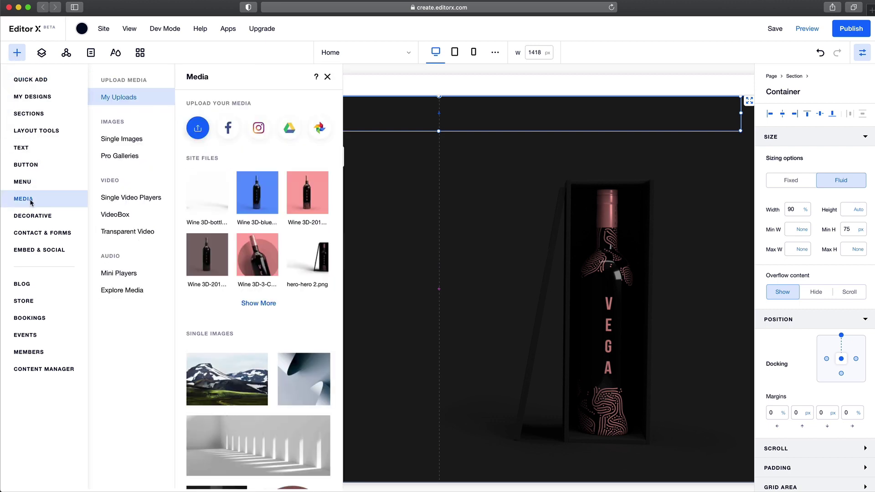
left_click_drag(224, 231, 461, 113)
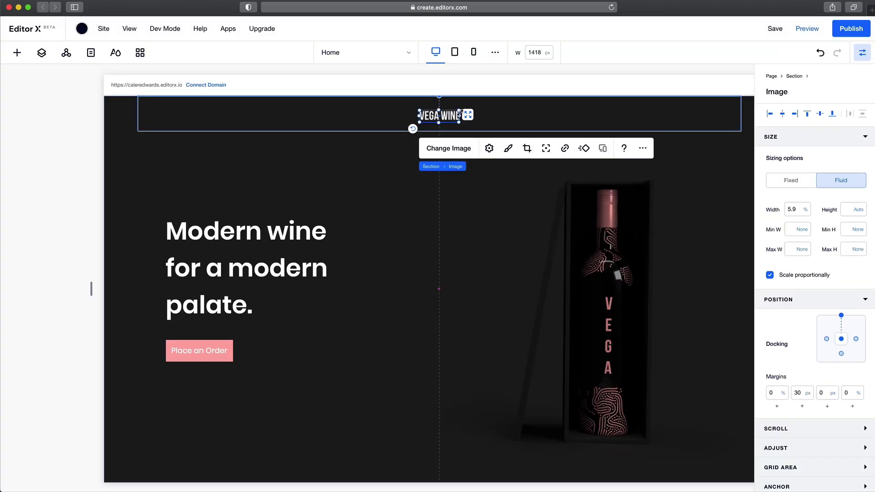
Step: Give the logo fixed sizing, move it to the container's left edge, and dock it to the top and left
left_click(790, 187)
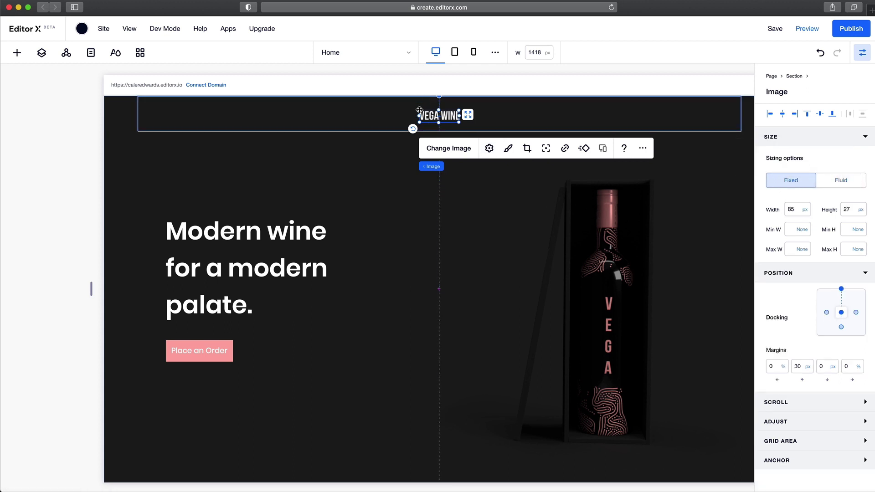
left_click_drag(417, 115, 165, 117)
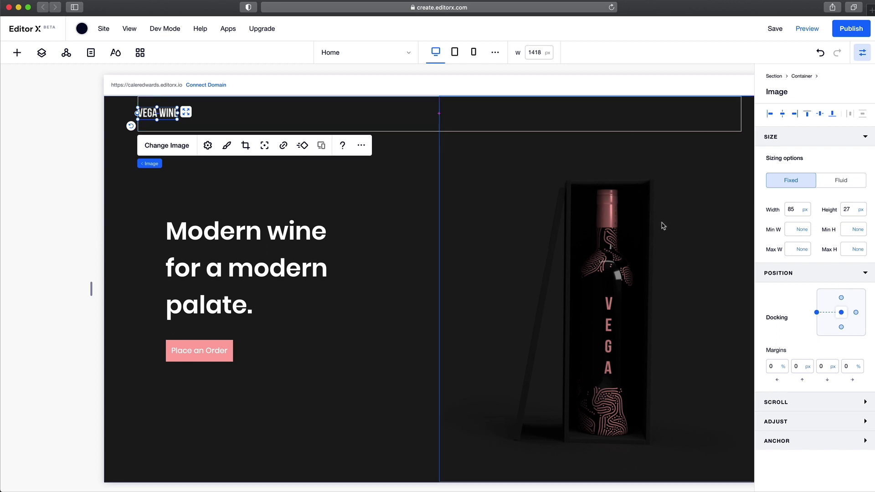
left_click(841, 299)
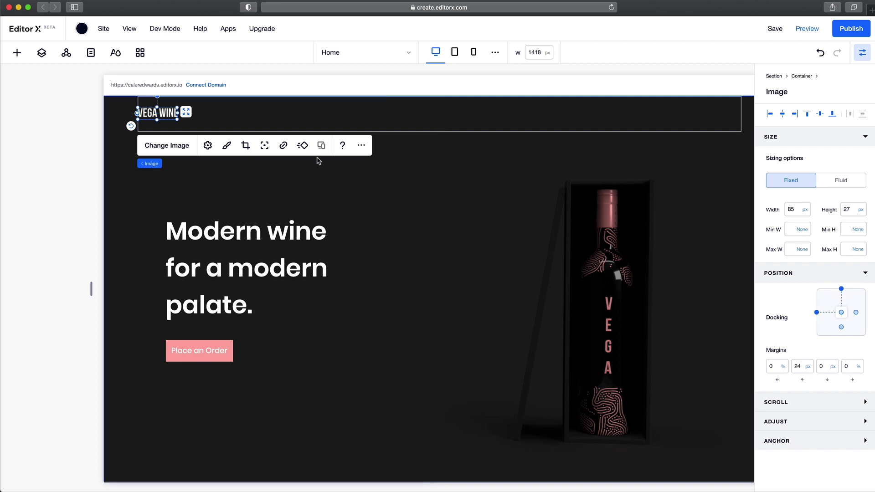
Step: Add the plain-text horizontal menu with a purple Home item to the header container, flush right and vertically centered
left_click(16, 53)
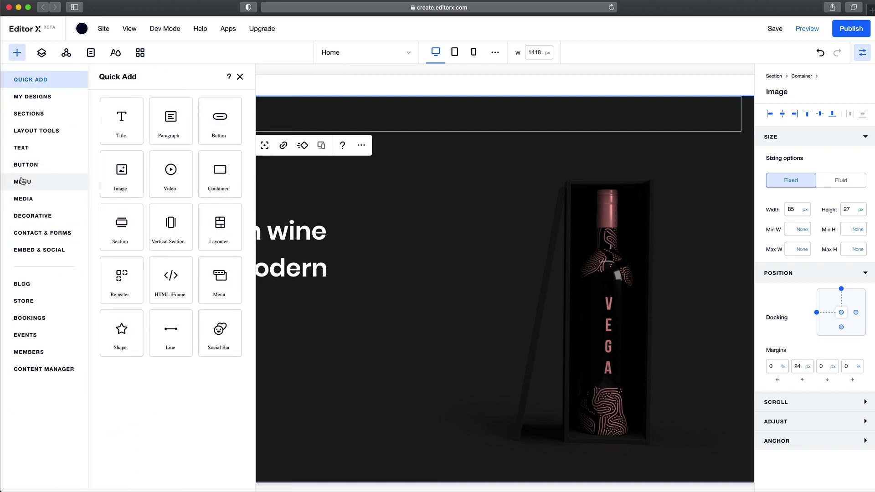
mouse_move(28, 184)
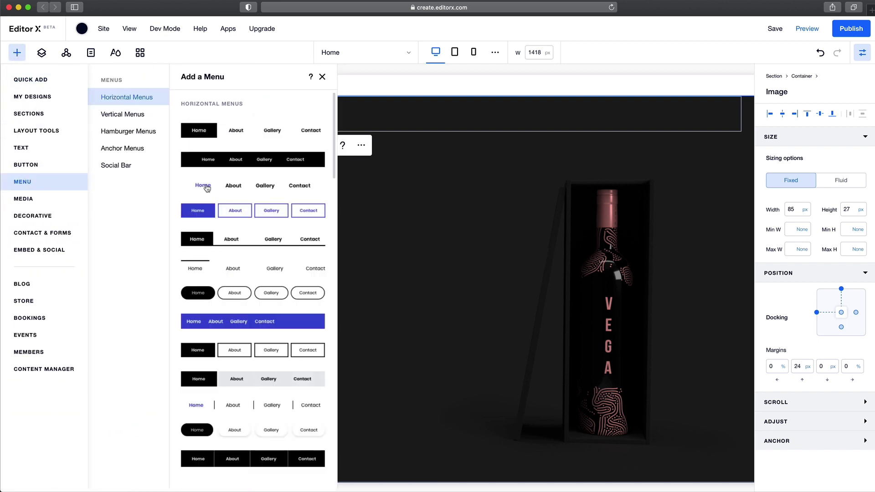
left_click_drag(201, 186, 332, 183)
left_click_drag(494, 115, 461, 127)
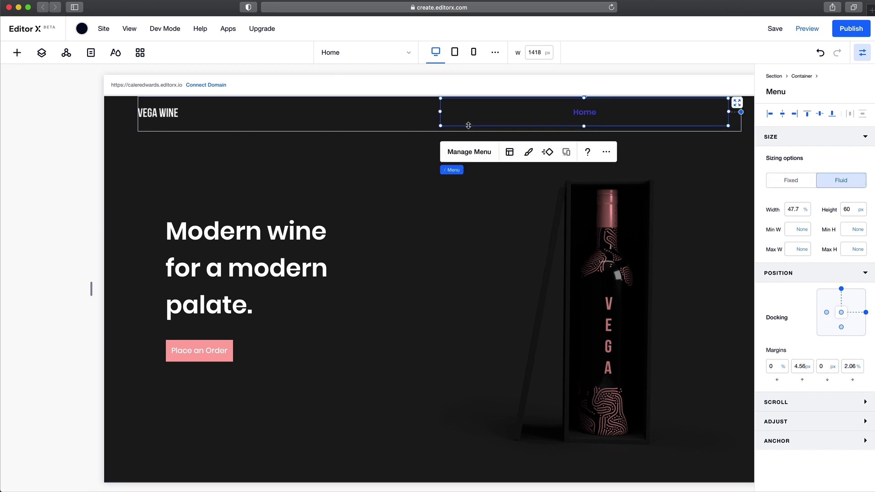
left_click_drag(644, 111, 663, 117)
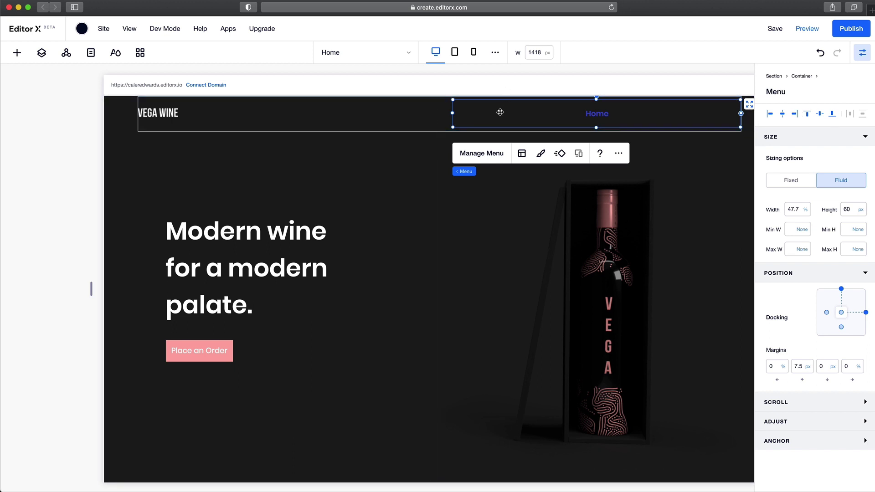
Step: Link the menu's Home item to the Top of Page anchor on the Home page and rename it Vintage Wine
left_click(488, 155)
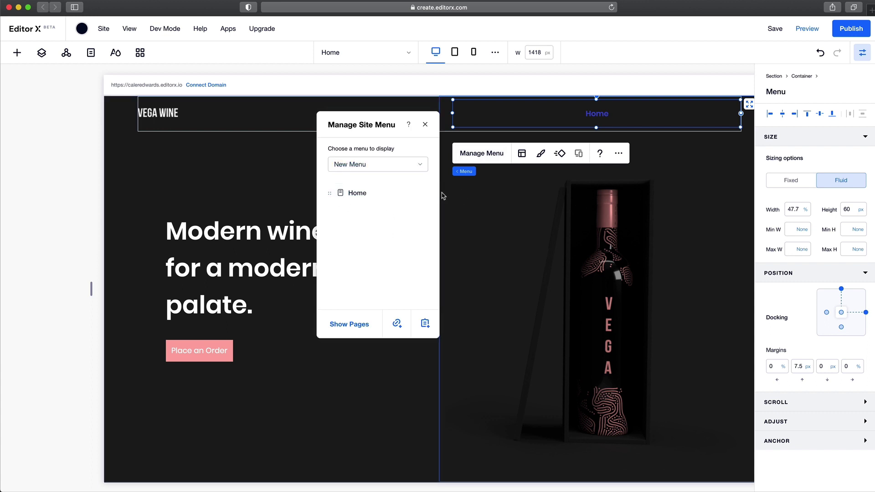
left_click(416, 195)
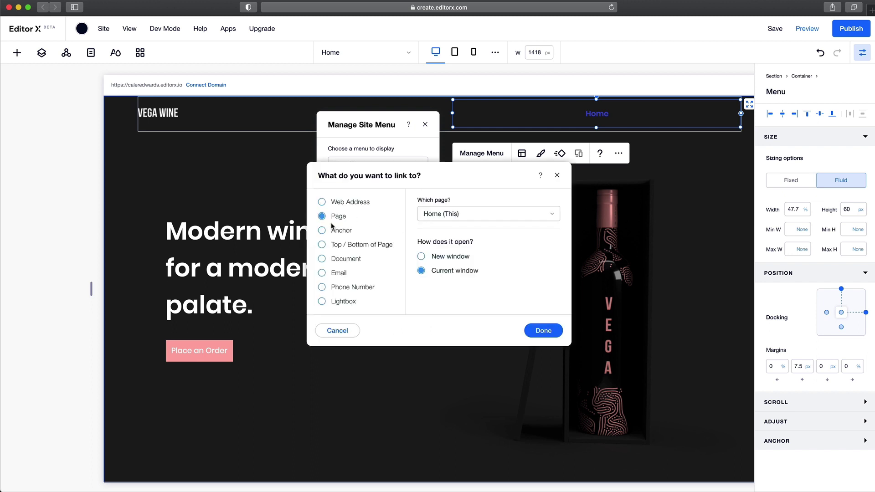
left_click(334, 229)
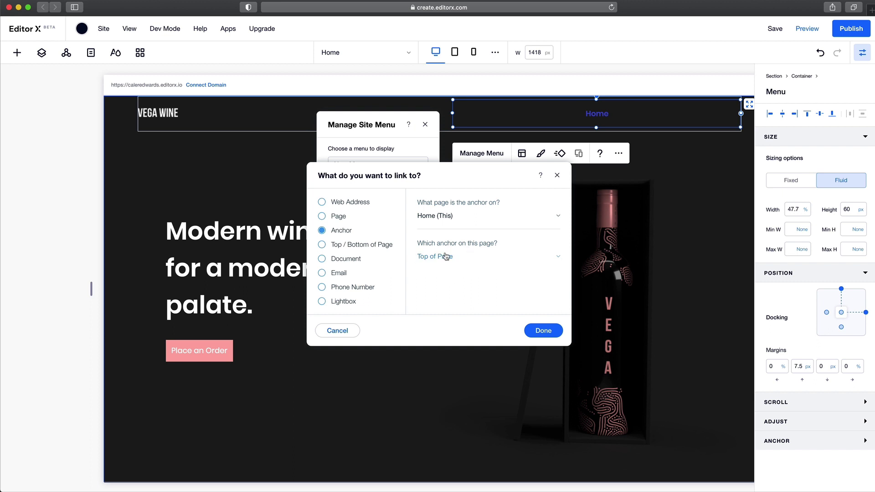
left_click(543, 331)
left_click(416, 192)
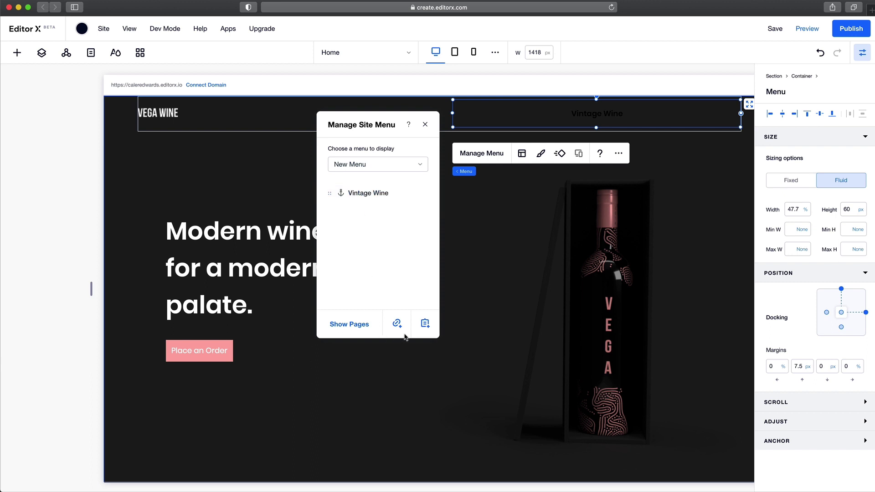
Step: Add a menu item named Currently Shipping, linked to the Home page's Top of Page anchor
left_click(399, 325)
left_click(343, 231)
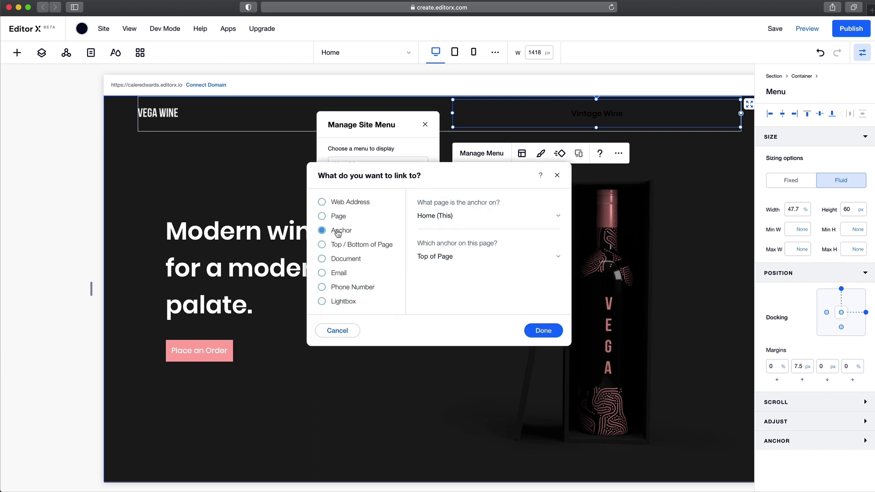
left_click(544, 330)
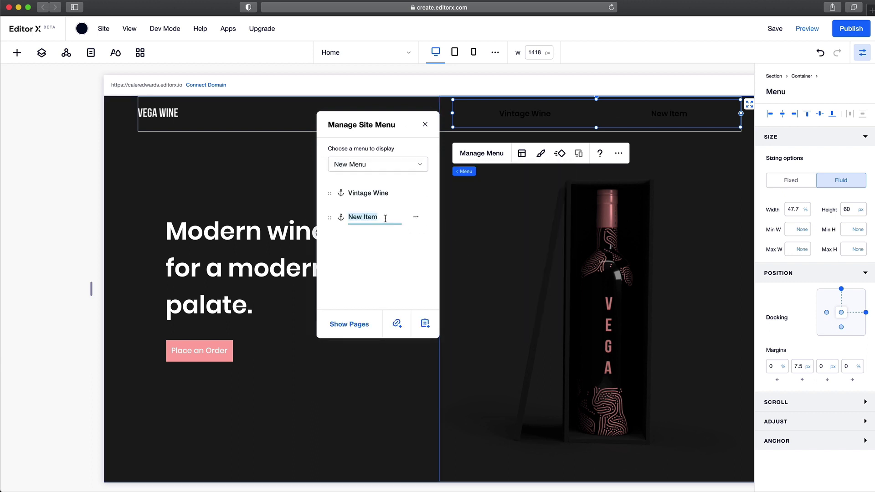
type("Currently Shipping")
key("Return")
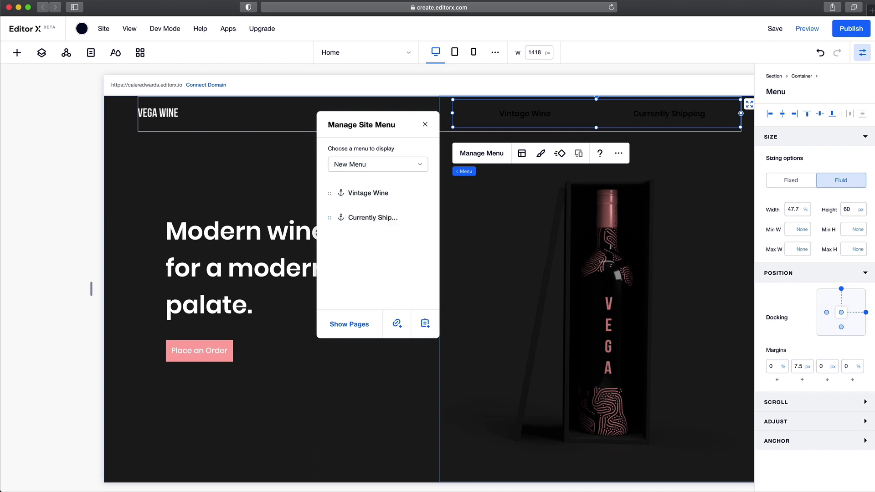
Step: Add a third menu item named Place an Order, linked to an anchor on the Home page
left_click(397, 324)
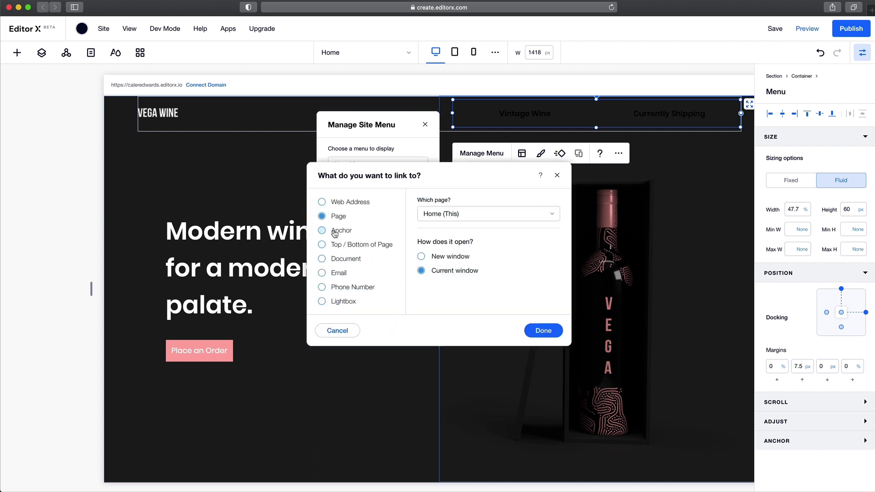
left_click(336, 230)
left_click(542, 329)
type("Place an Order")
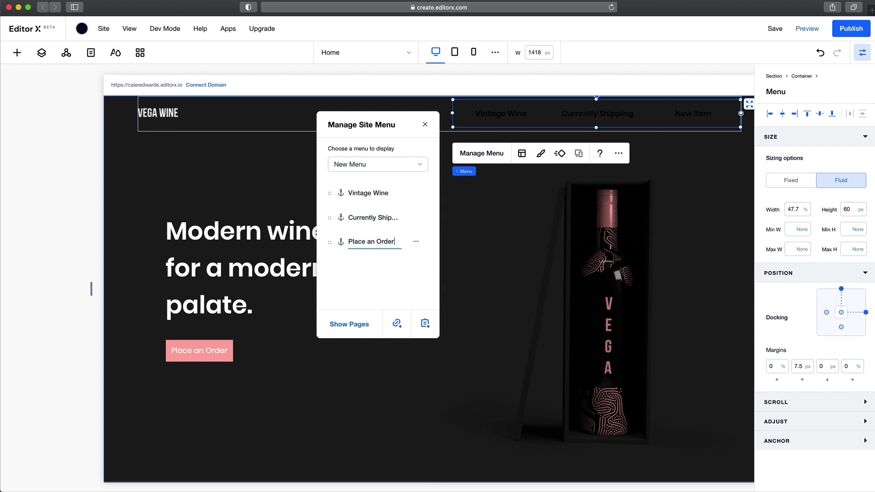
key("Return")
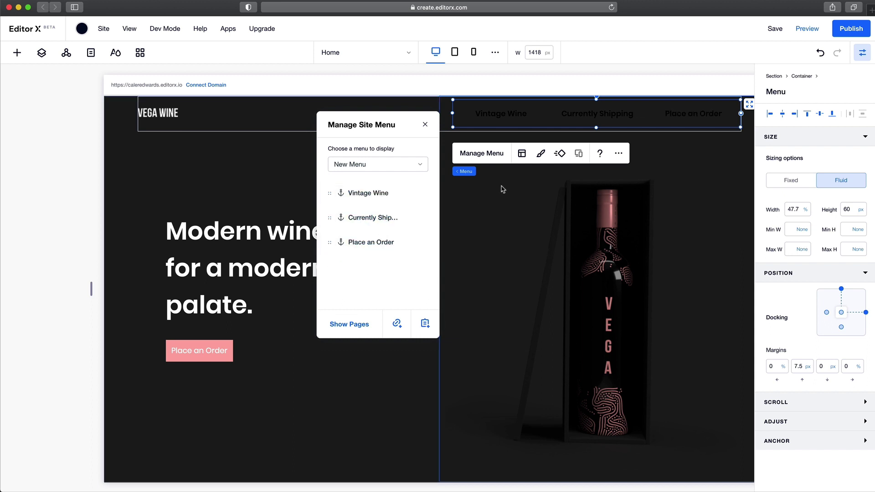
Step: Set the menu's regular text color to white (#FFFFFF)
left_click(541, 155)
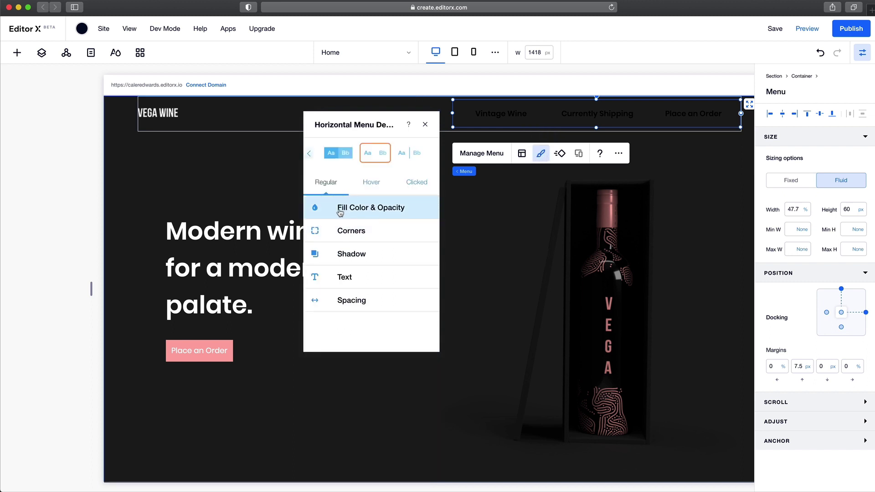
left_click(332, 280)
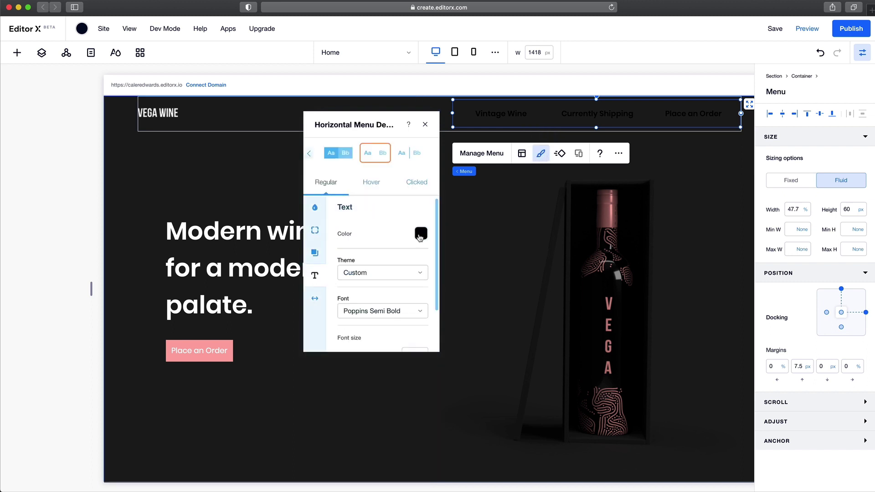
left_click(419, 234)
left_click(340, 277)
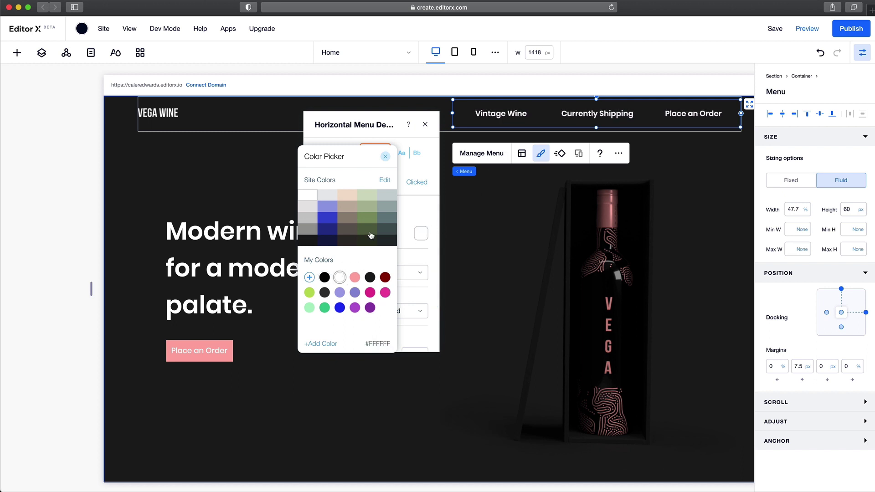
left_click(385, 157)
Step: Change the menu font to Poppins Extra Light at 14 px
scroll(385, 299, "down", 3)
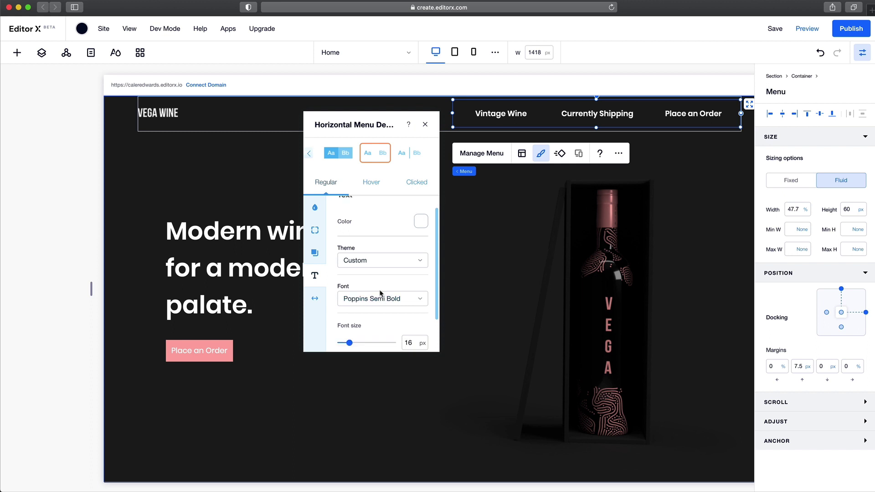
left_click(392, 261)
scroll(377, 285, "up", 1)
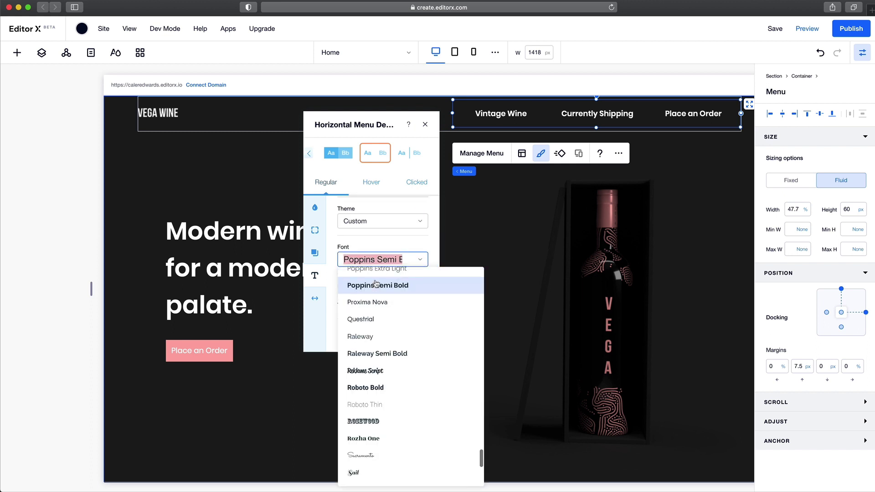
left_click(394, 273)
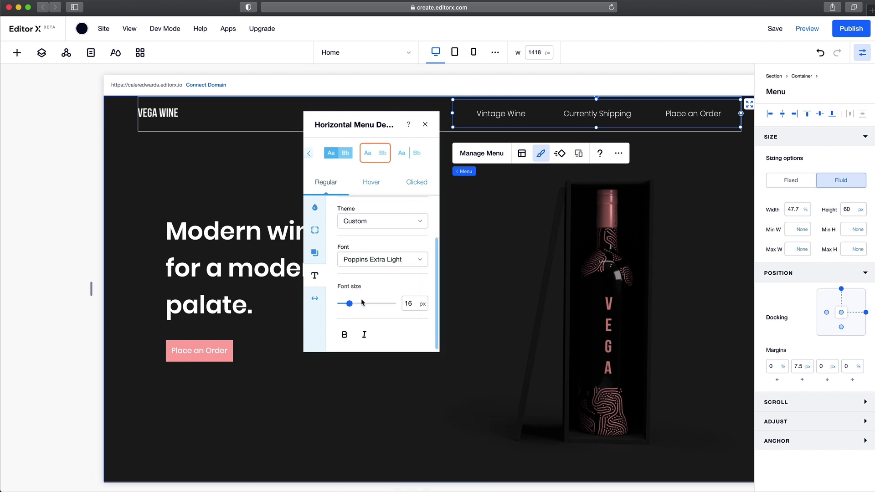
left_click_drag(349, 306, 347, 305)
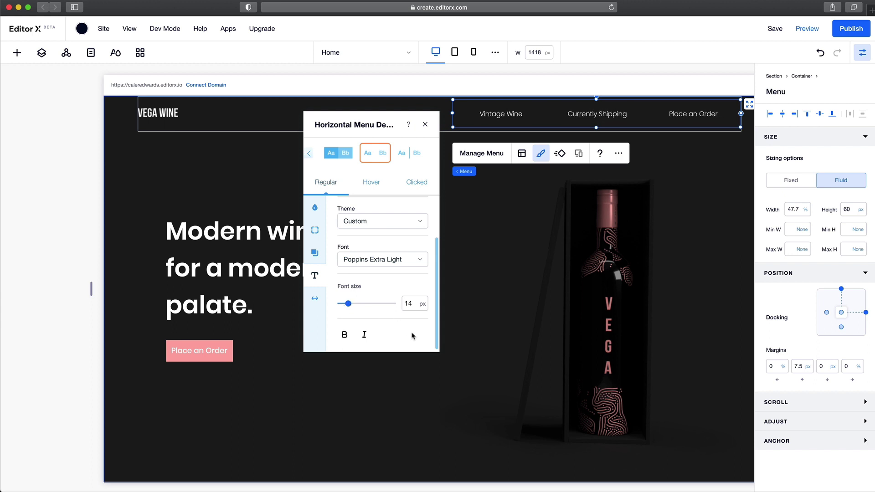
Step: Right-align the menu's text and items, and extend the menu leftward to a width of about 56.5%
left_click(523, 154)
left_click(375, 171)
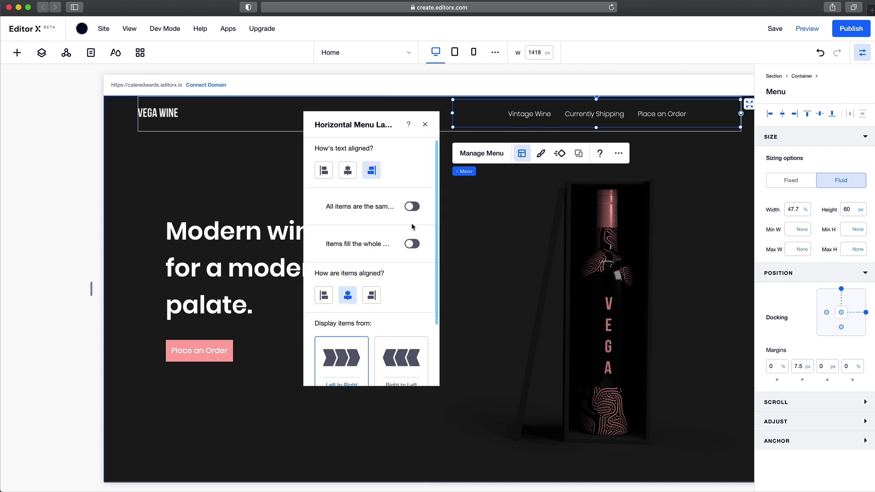
left_click(373, 295)
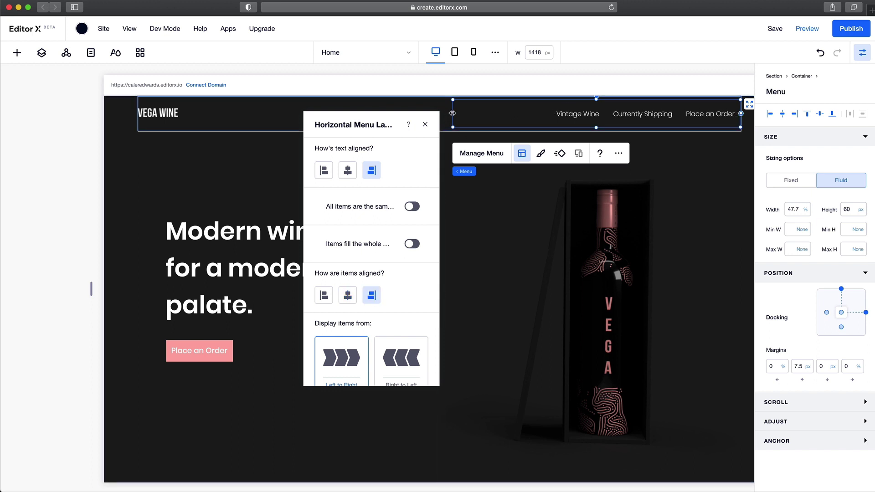
left_click_drag(453, 113, 400, 113)
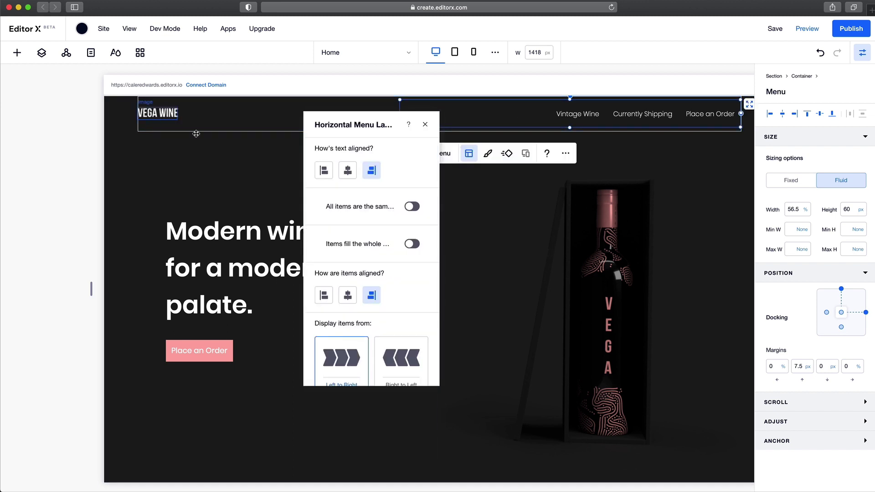
left_click(425, 124)
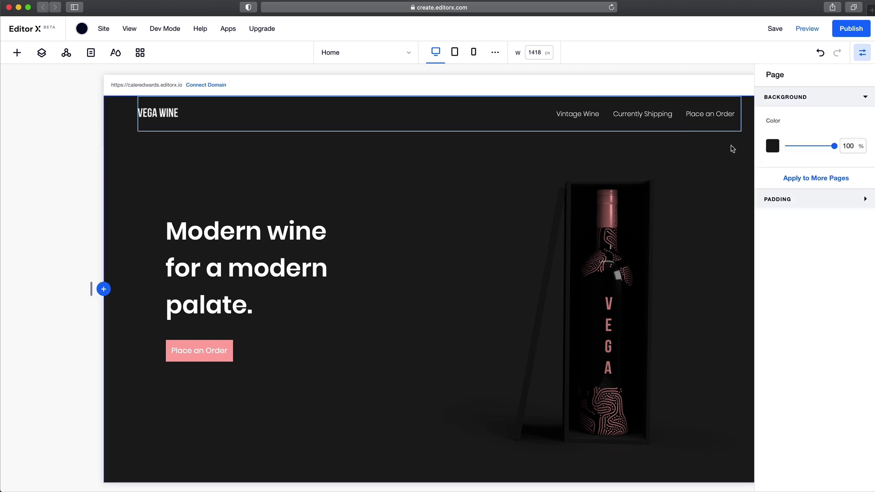
Step: Set the header container's border opacity to 0% and reduce its border width to the minimum
left_click(322, 124)
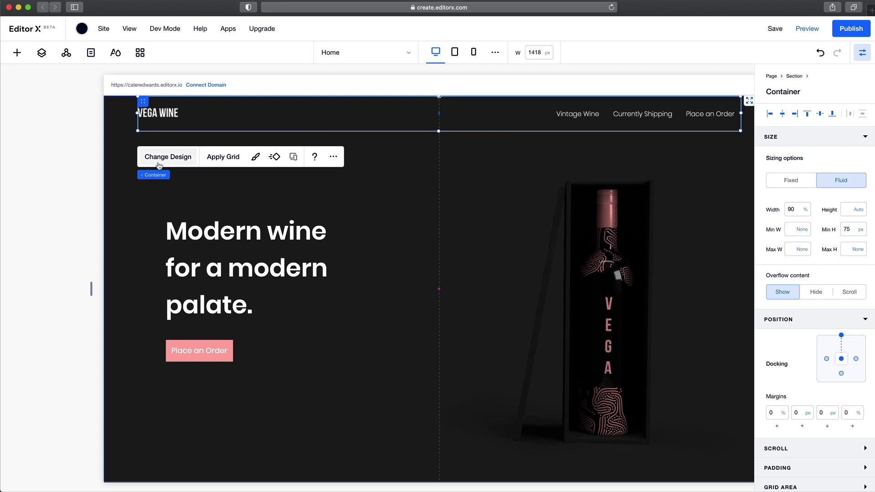
left_click(255, 157)
left_click(138, 180)
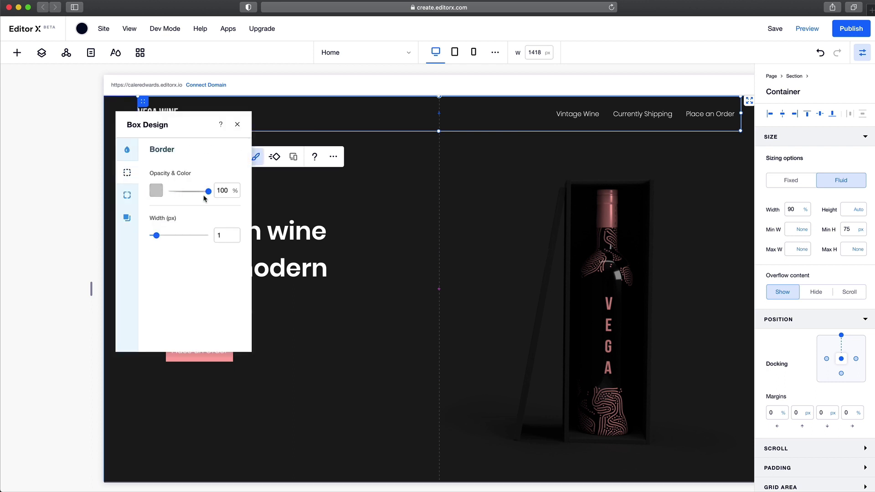
left_click_drag(207, 195, 153, 195)
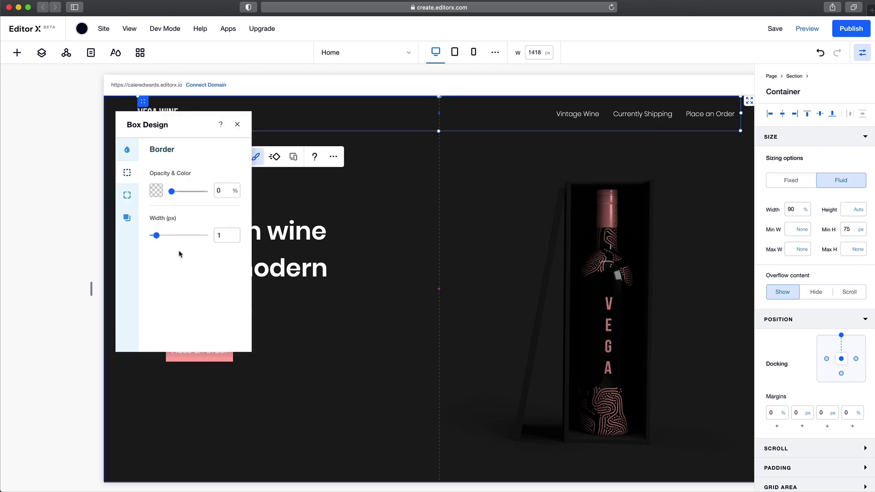
left_click_drag(157, 236, 143, 238)
left_click(67, 147)
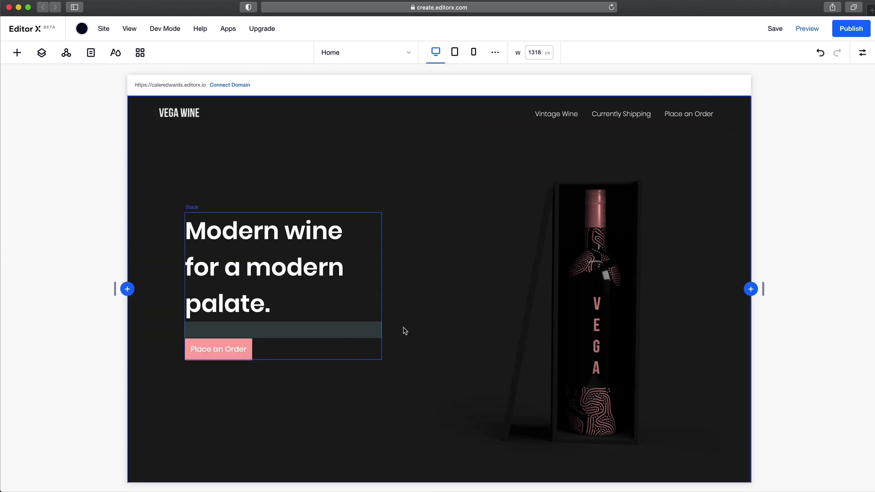
Step: Dock the header container to the left and right as well as the top, and resize the canvas to 1332 px wide
left_click(252, 112)
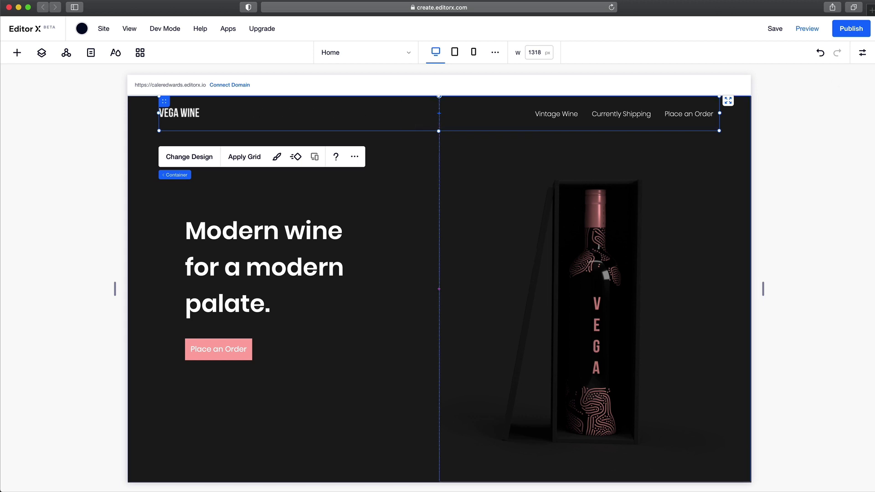
left_click(862, 53)
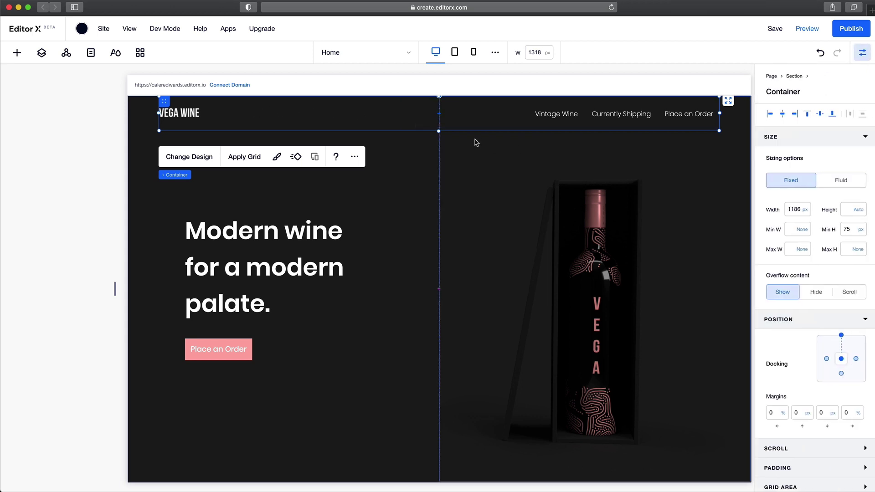
left_click(827, 359)
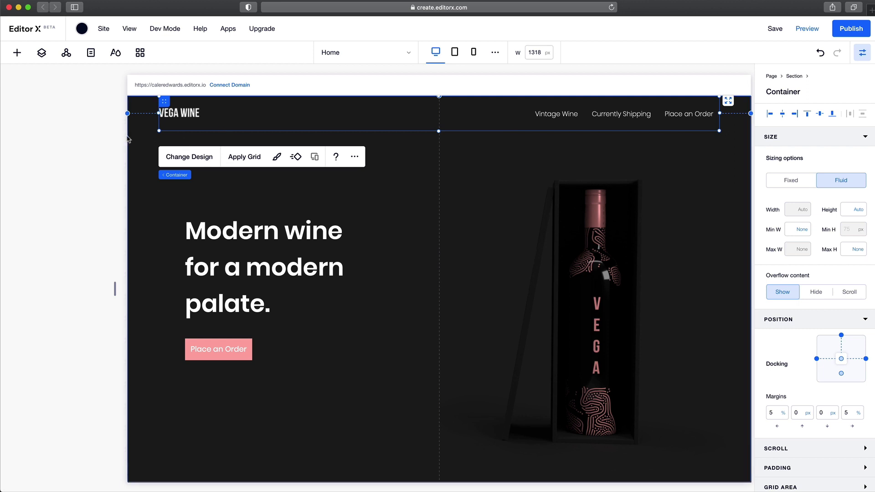
mouse_move(115, 288)
left_mouse_down()
mouse_move(179, 294)
mouse_move(100, 292)
mouse_move(119, 292)
mouse_move(112, 289)
left_mouse_up()
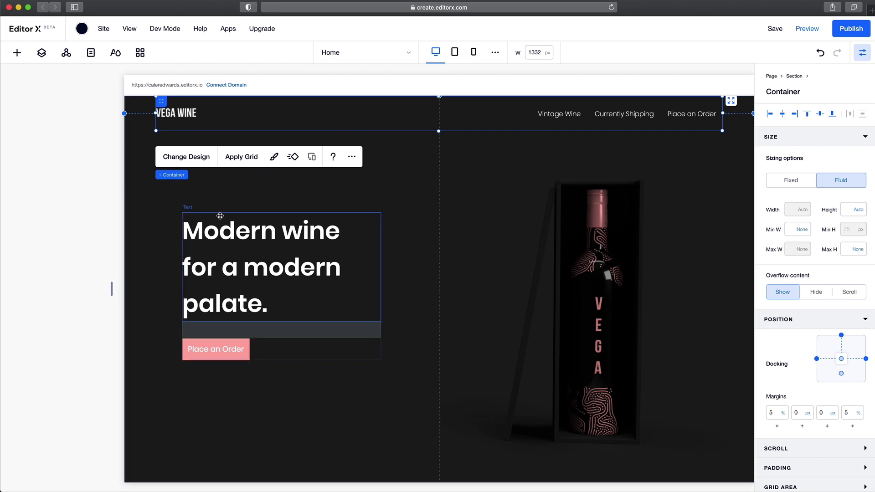
Step: Dock the stack holding the hero heading and order button to the left and top
left_click(233, 324)
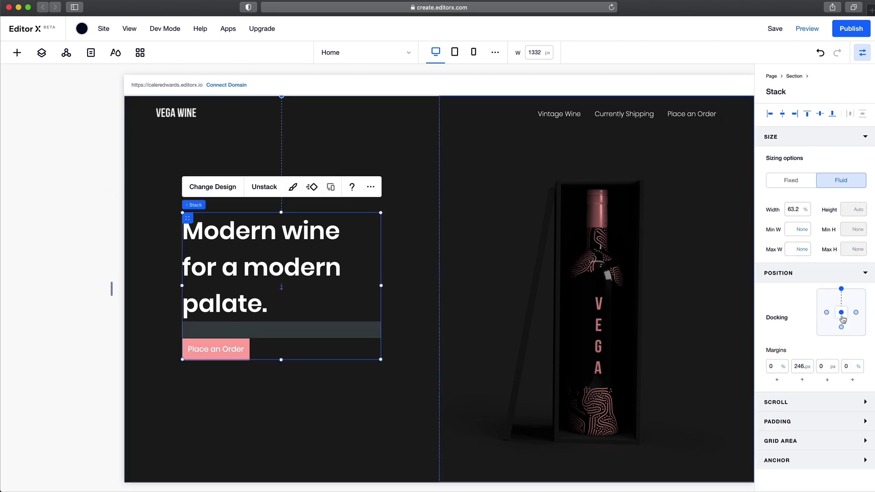
left_click(827, 313)
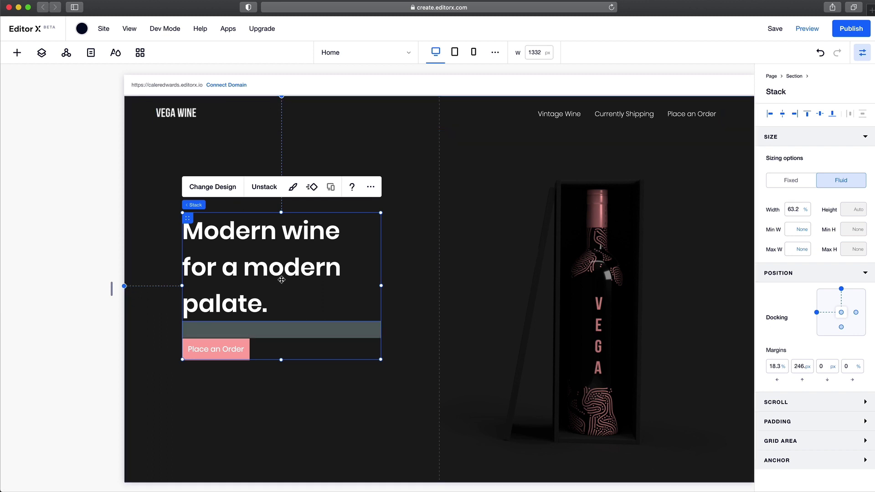
Step: Move the hero image's focal point slightly lower, onto the middle of the bottle
left_click(596, 275)
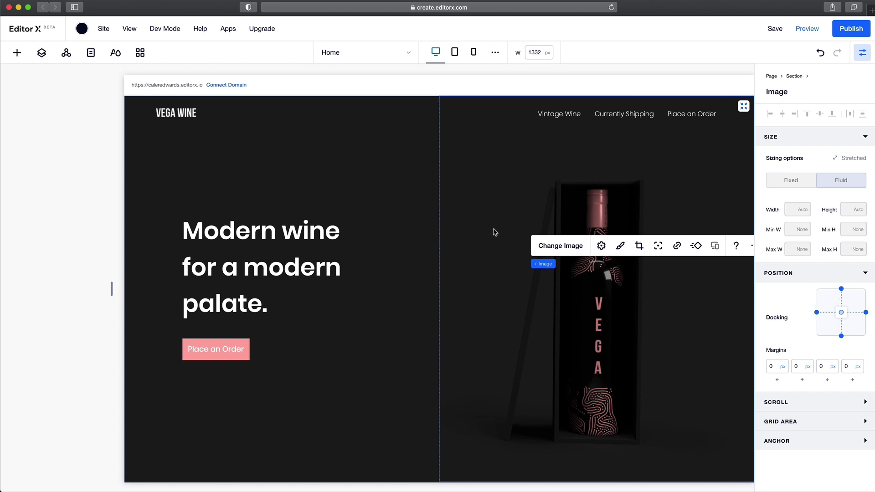
left_click(659, 245)
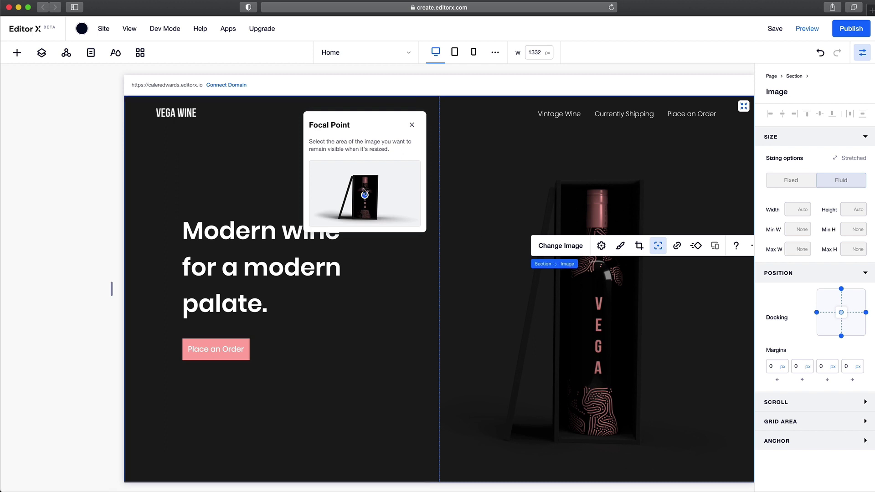
left_click_drag(366, 198, 367, 200)
left_click_drag(367, 200, 368, 202)
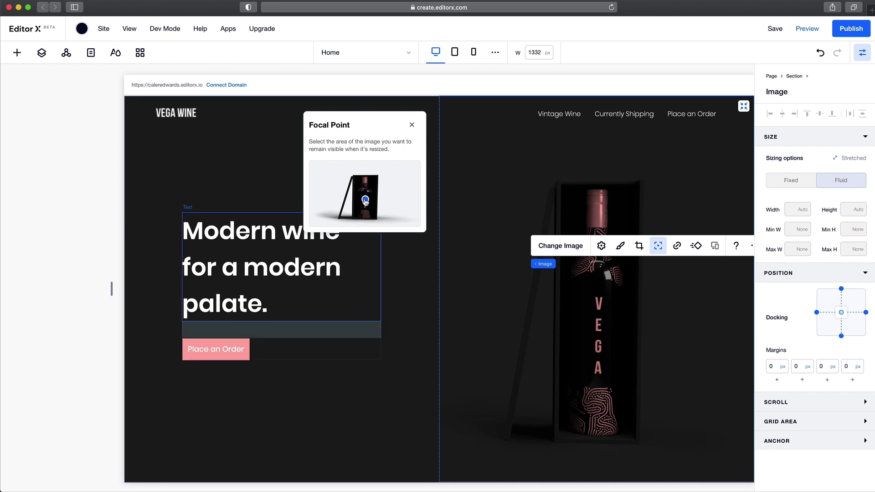
left_click(50, 237)
scroll(421, 283, "down", 1)
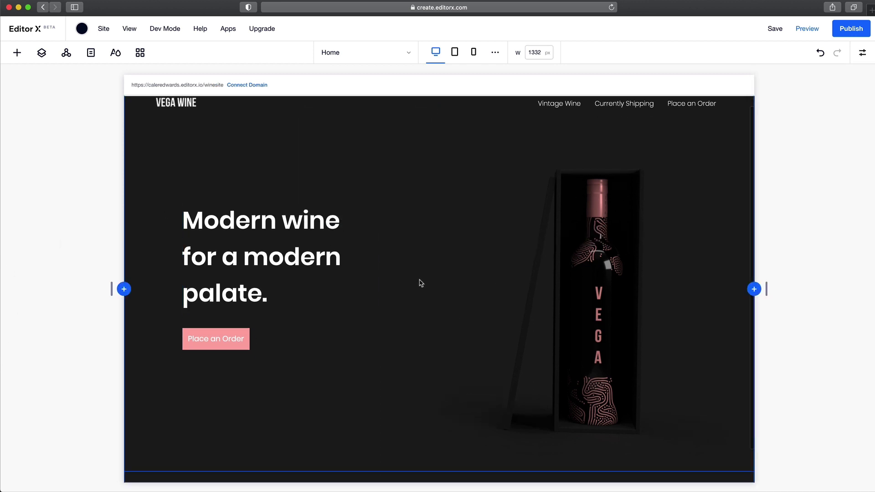
Step: Add a section with a 2x2 grid layout between the hero and the footer
scroll(424, 280, "down", 3)
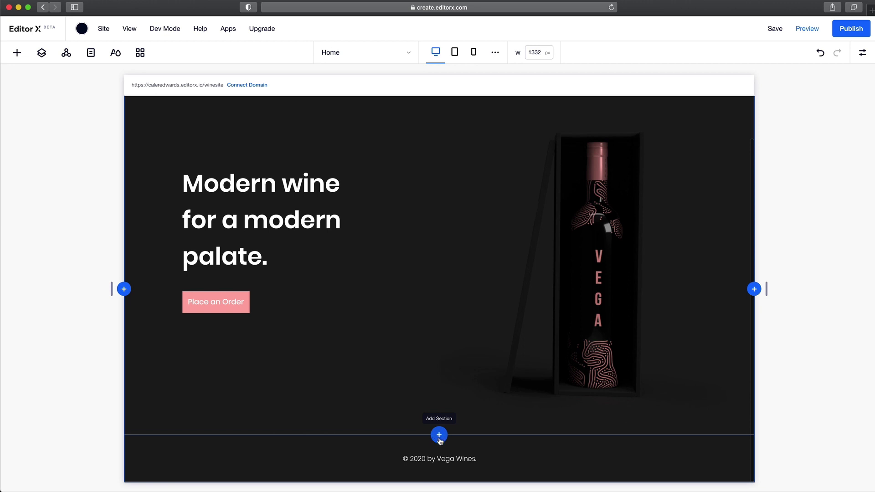
left_click(439, 435)
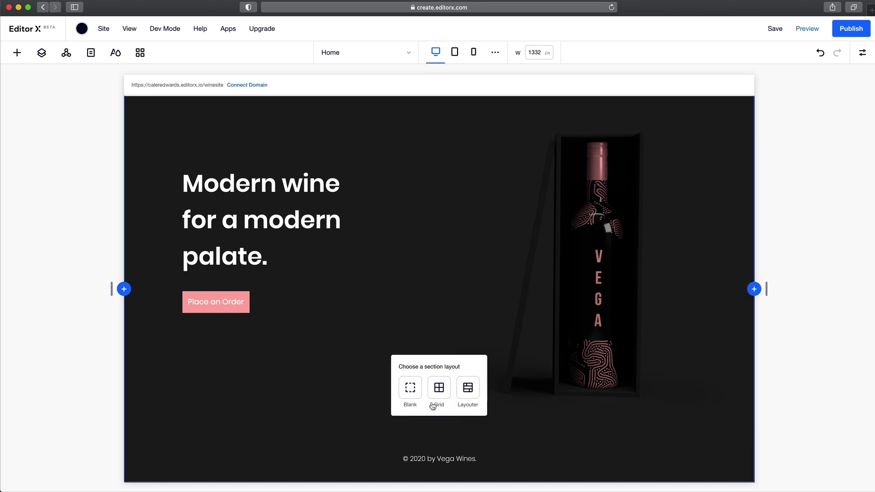
left_click(440, 389)
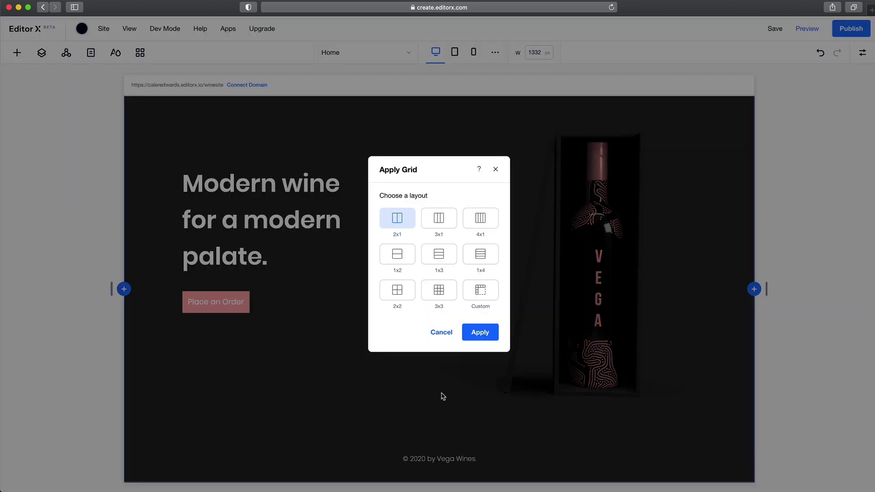
left_click(398, 292)
left_click(472, 333)
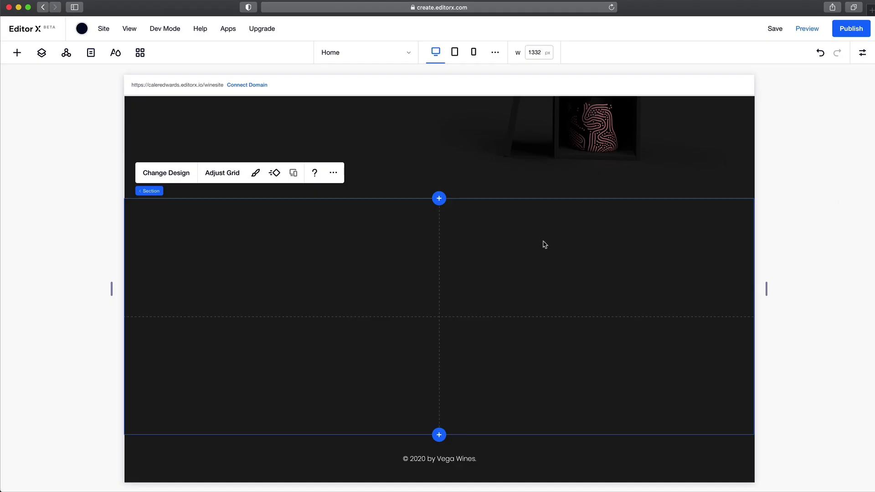
Step: Add an image to the right column of the new section and stretch it across both right-hand cells
left_click(17, 53)
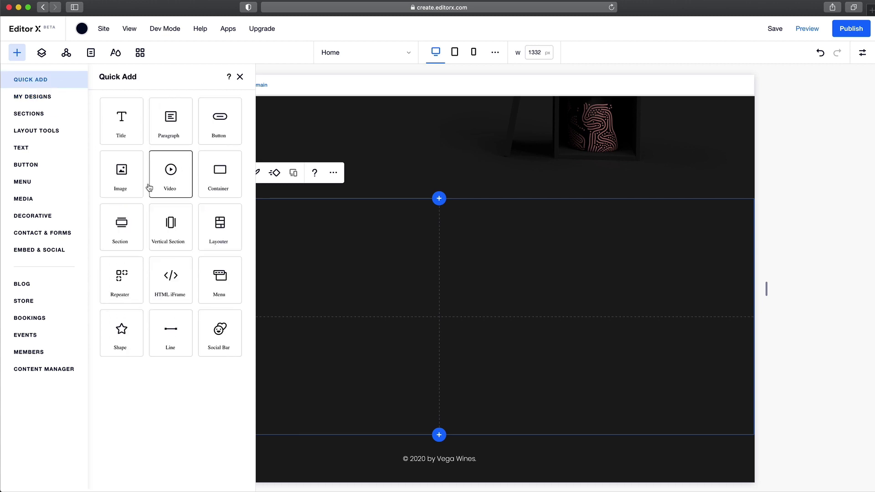
left_click_drag(123, 180, 437, 281)
left_click_drag(501, 275, 533, 267)
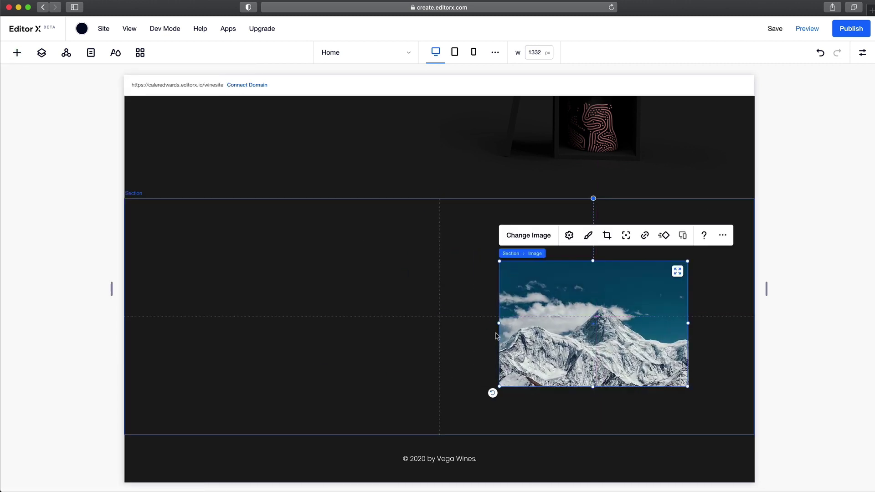
left_click(678, 271)
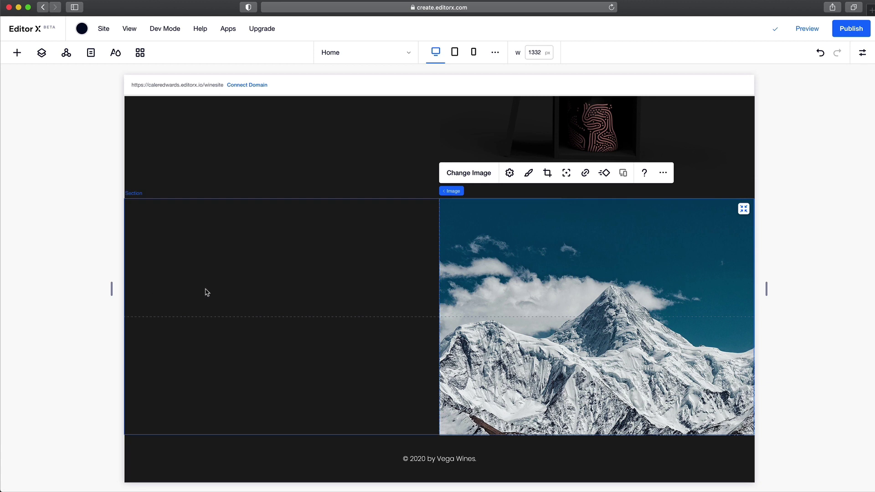
Step: Edit the section's grid so both rows have a minimum height of 450 px
left_click(229, 278)
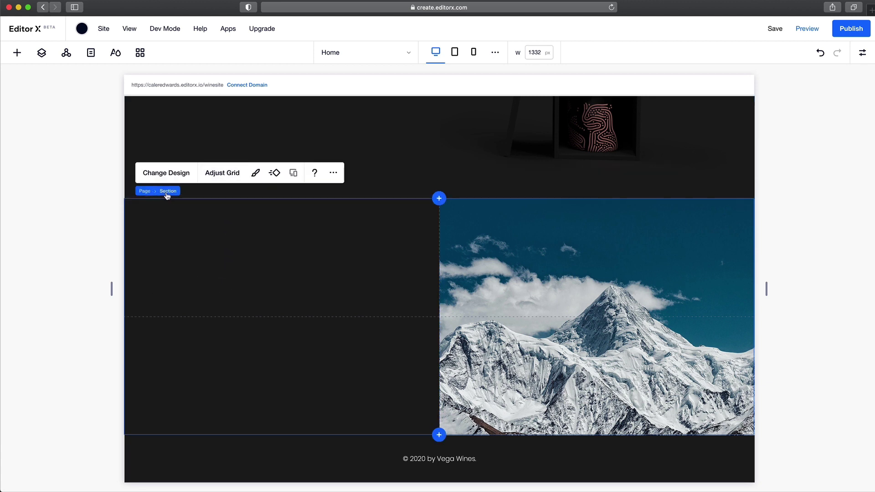
left_click(221, 173)
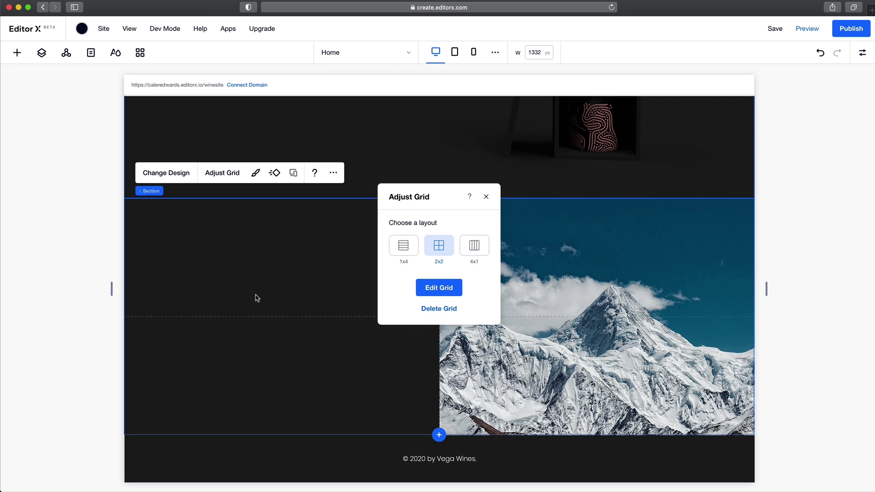
left_click(443, 289)
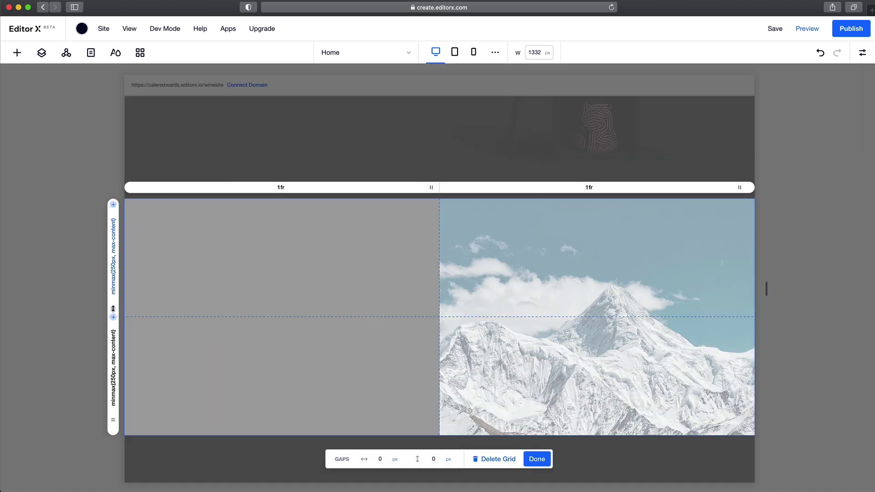
left_click_drag(115, 311, 114, 481)
scroll(193, 363, "down", 3)
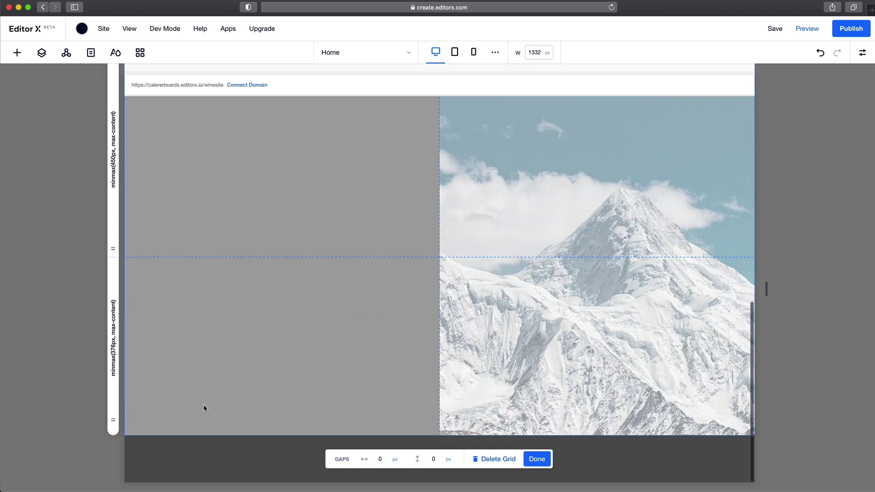
left_click_drag(115, 429, 116, 457)
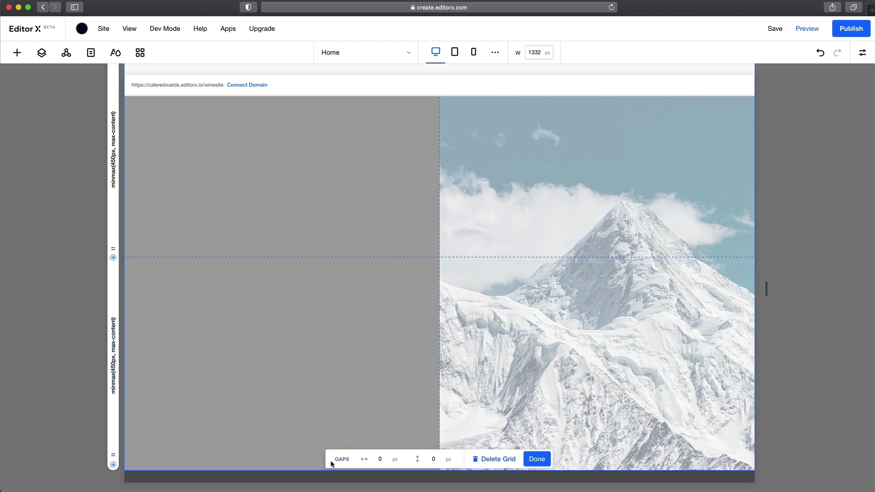
left_click(536, 460)
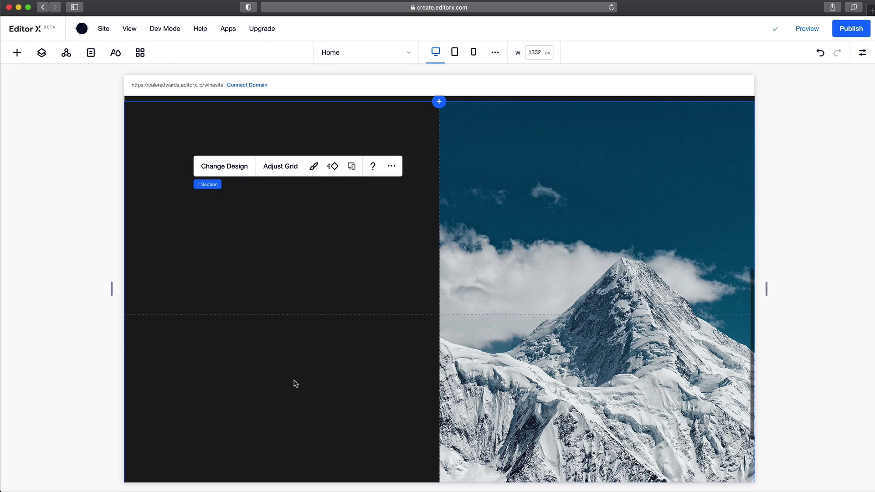
Step: Add a container to each of the two left-hand grid cells and stretch both to fill their cells
left_click(17, 52)
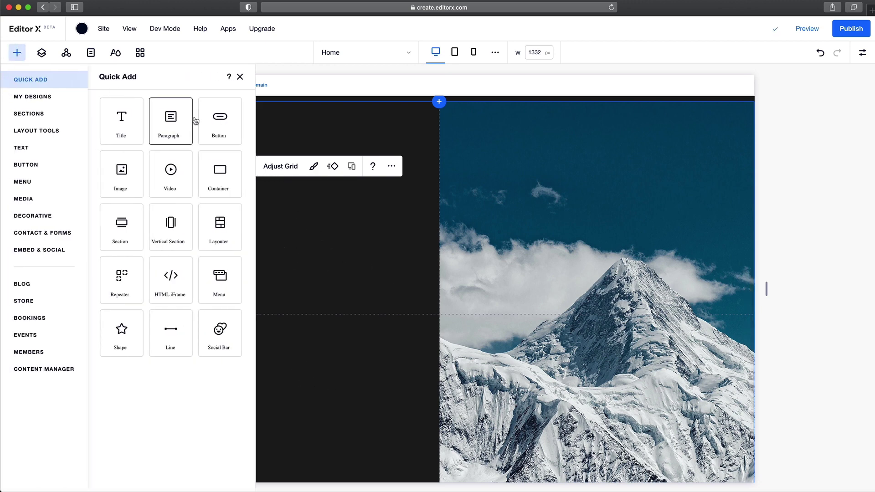
left_click_drag(211, 182, 235, 191)
left_click(368, 166)
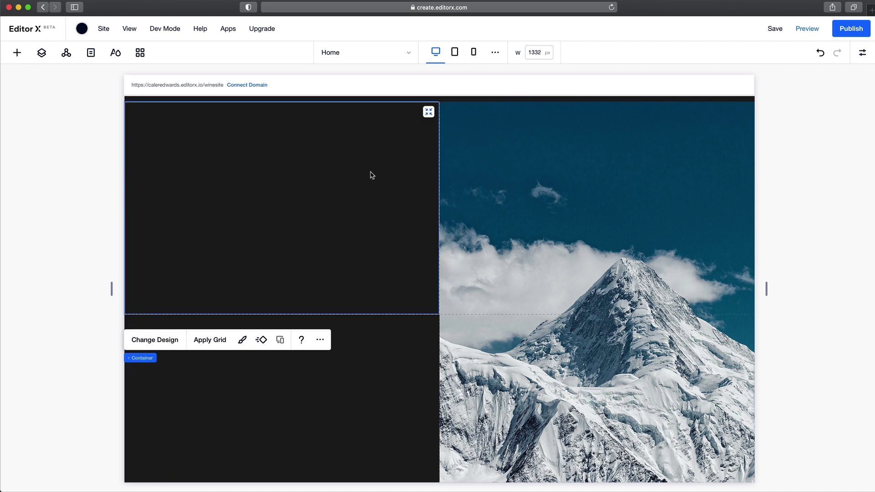
scroll(322, 184, "down", 4)
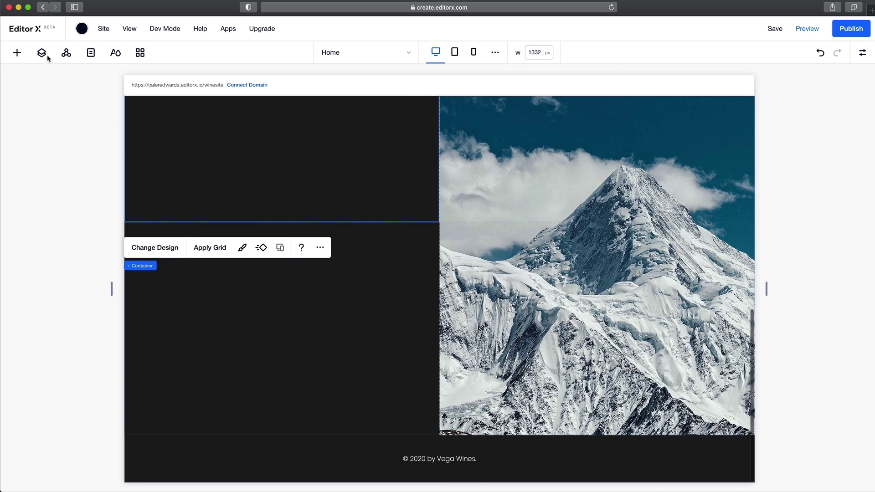
left_click(17, 53)
left_click_drag(219, 173, 231, 299)
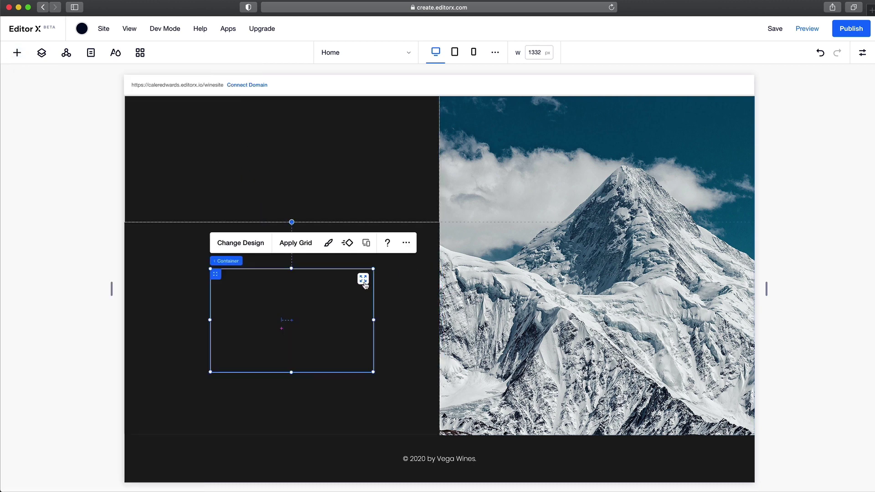
left_click(363, 279)
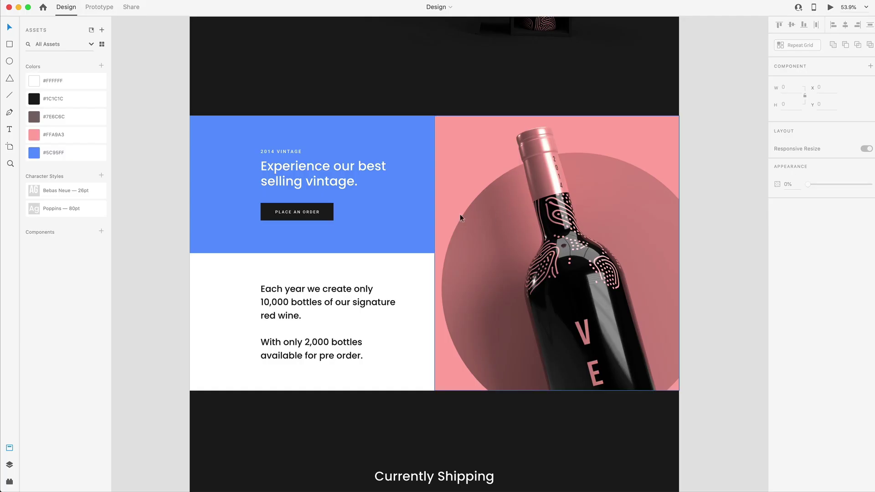
Step: Switch to the Adobe XD design and copy the hex fill color 5C95FF of the blue rectangle
left_click(385, 225)
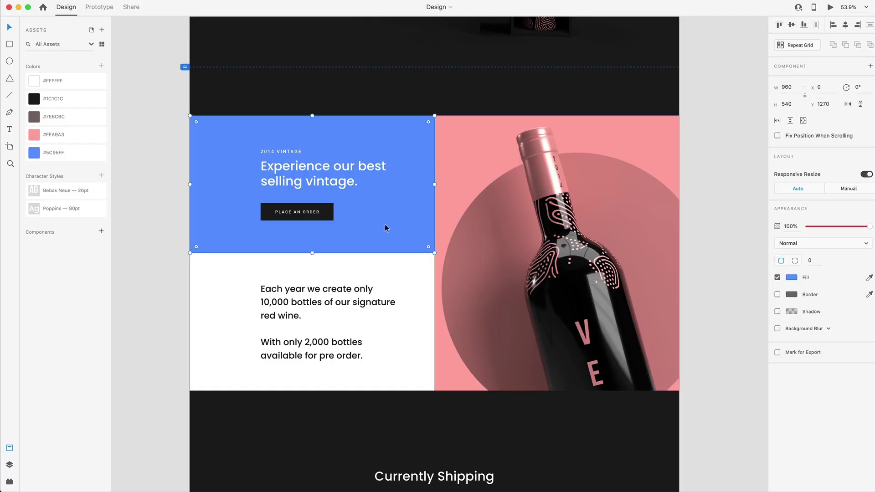
left_click(792, 278)
key("super+c")
left_click(734, 315)
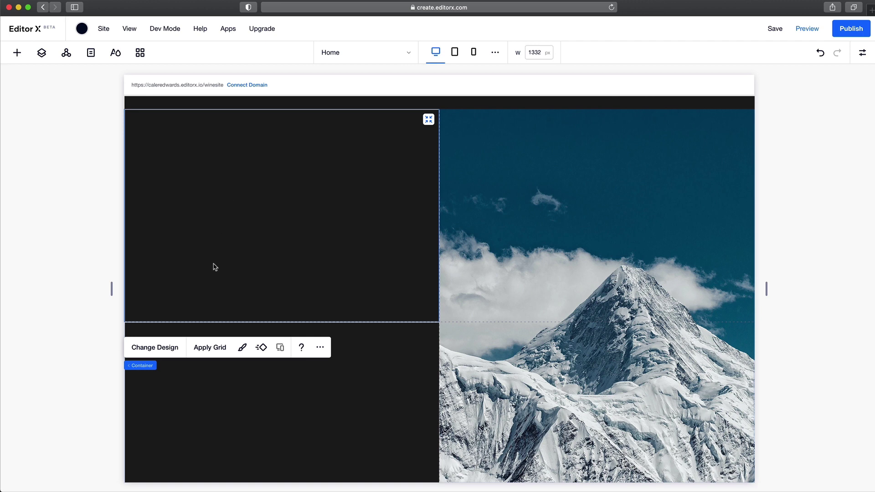
Step: Back in Editor X, fill the upper-left container with the custom color 5C95FF
left_click(242, 347)
left_click(491, 150)
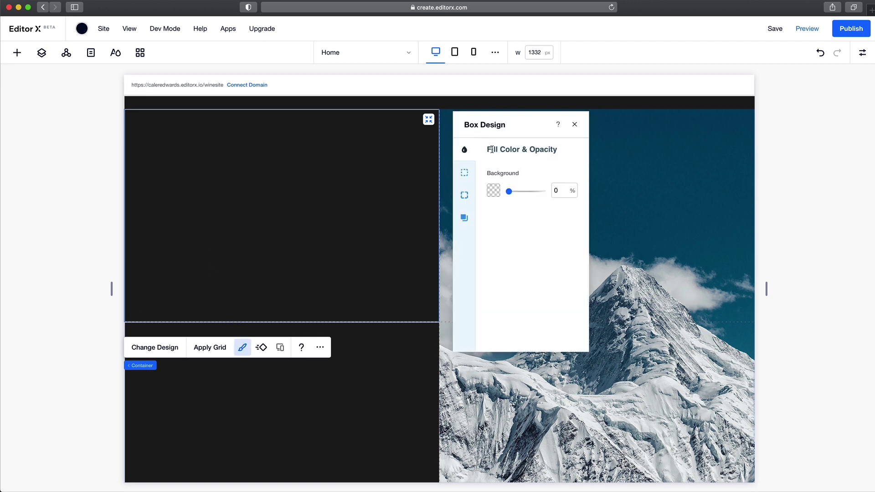
left_click(491, 189)
left_click(515, 316)
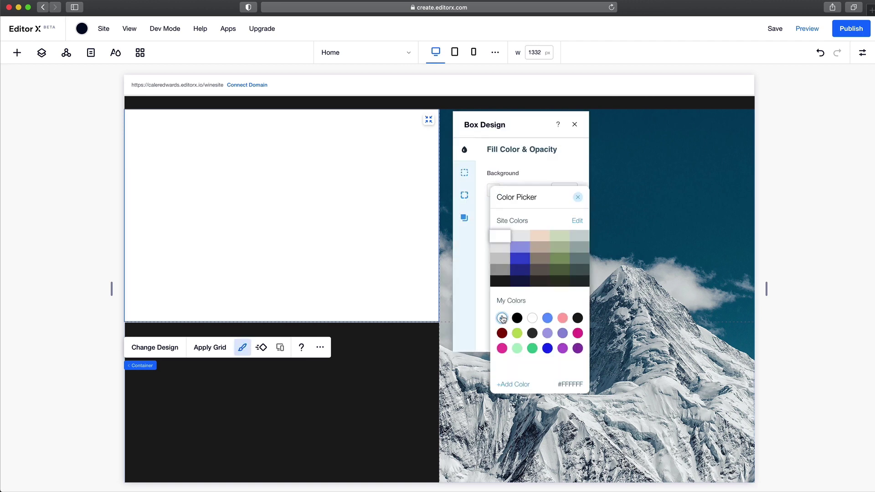
left_click(514, 318)
double_click(581, 360)
key("super+v")
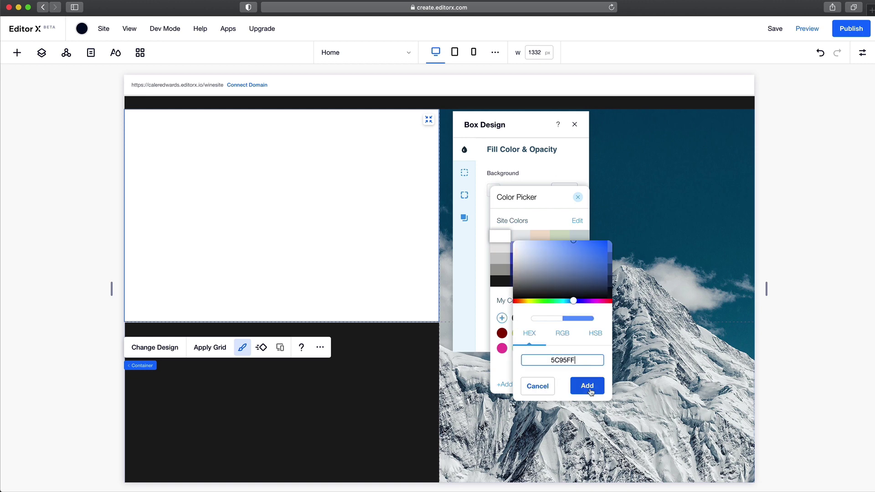
left_click(587, 386)
left_click(578, 196)
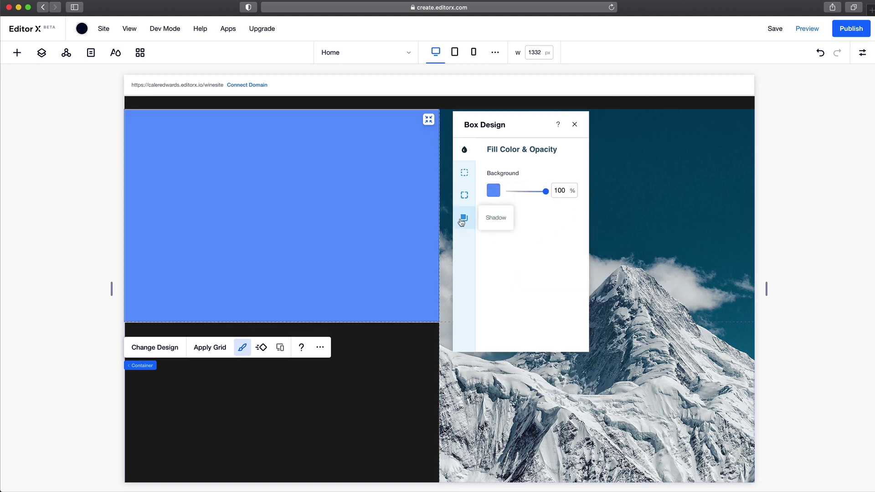
Step: Set the blue container's border opacity to 0% and its border width to 0 px
left_click(464, 173)
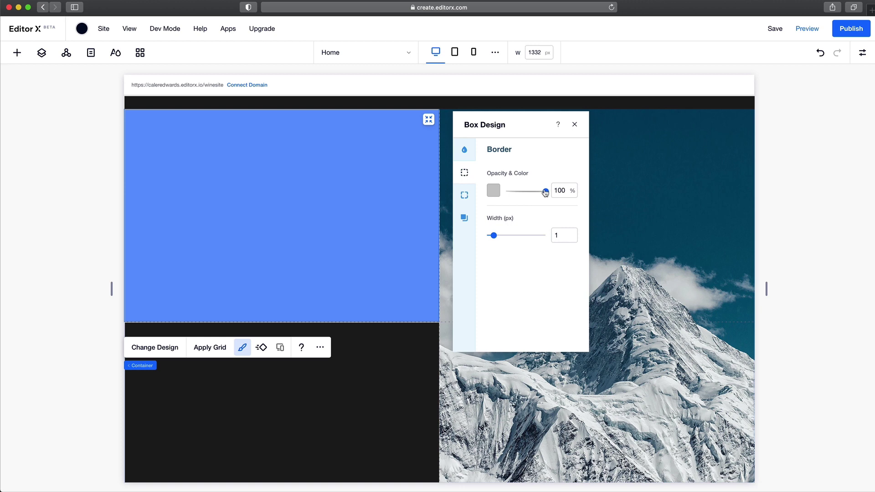
left_click_drag(546, 192, 497, 192)
left_click_drag(493, 237, 474, 238)
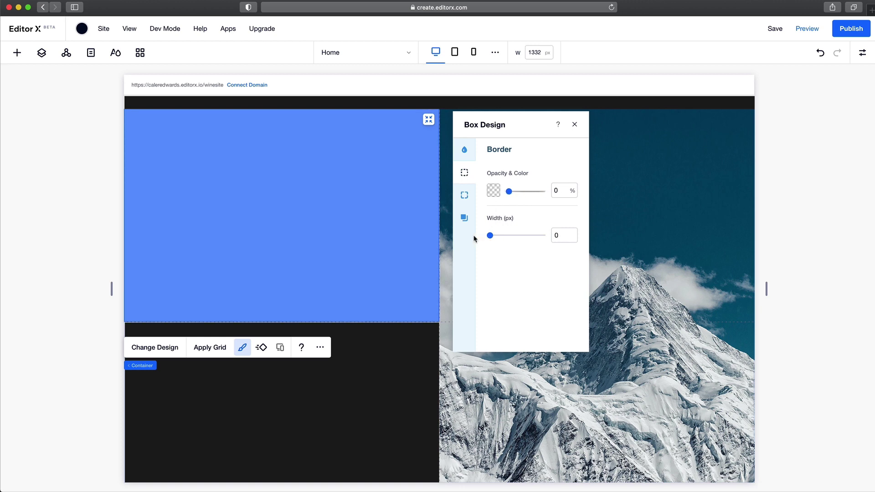
Step: Fill the lower-left container with white, set its border opacity to 0% and reduce its border width to the minimum
left_click(348, 376)
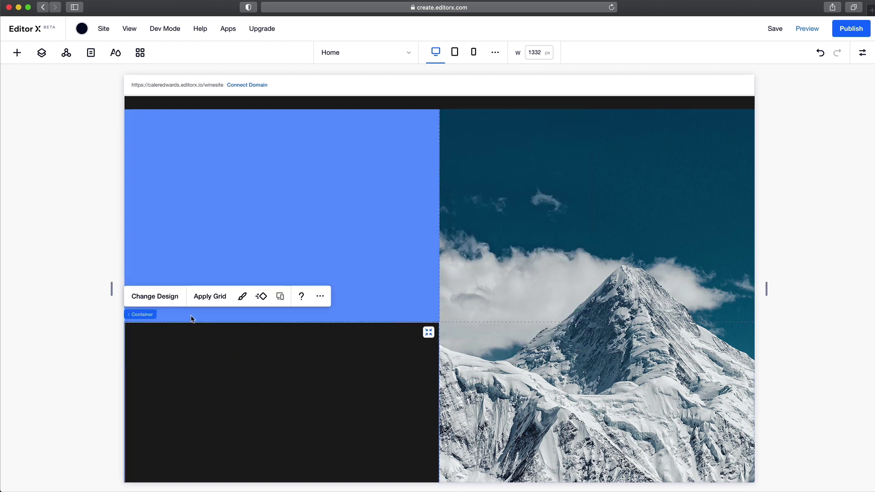
left_click(242, 296)
left_click(514, 269)
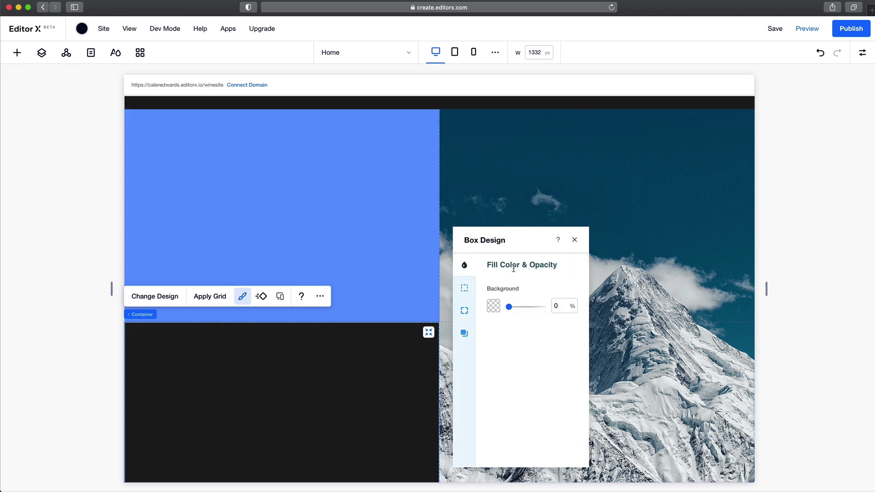
mouse_move(511, 309)
left_mouse_down()
mouse_move(546, 307)
mouse_move(500, 307)
left_mouse_up()
left_click(464, 288)
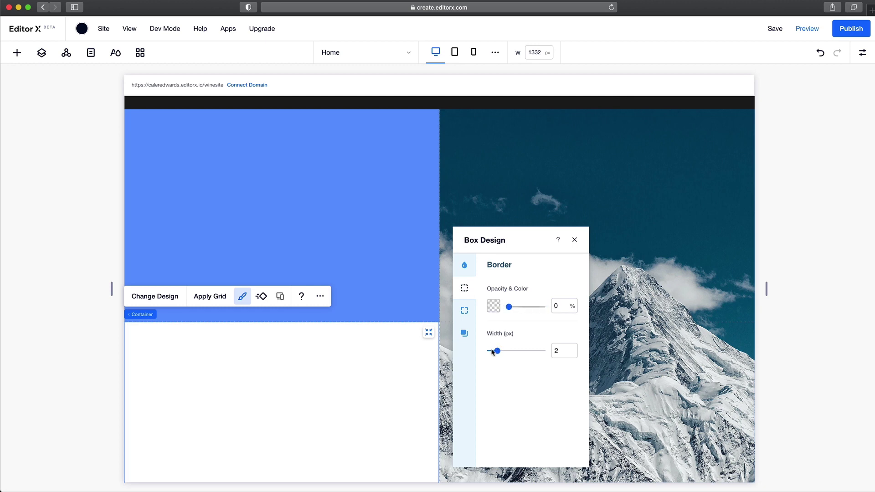
left_click_drag(492, 352, 487, 352)
left_click(575, 240)
Step: Add a title to the blue container and change its text to "2014 vintage"
scroll(287, 201, "up", 2)
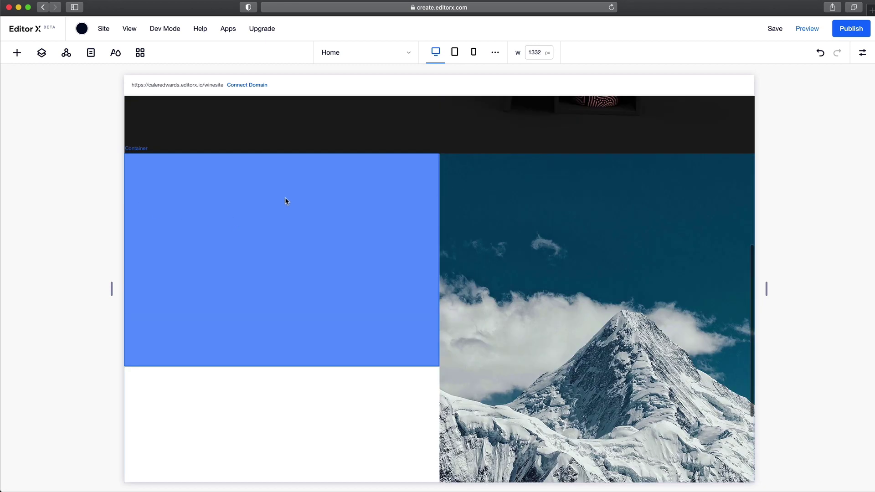
left_click(17, 52)
left_click_drag(105, 121, 253, 246)
double_click(281, 231)
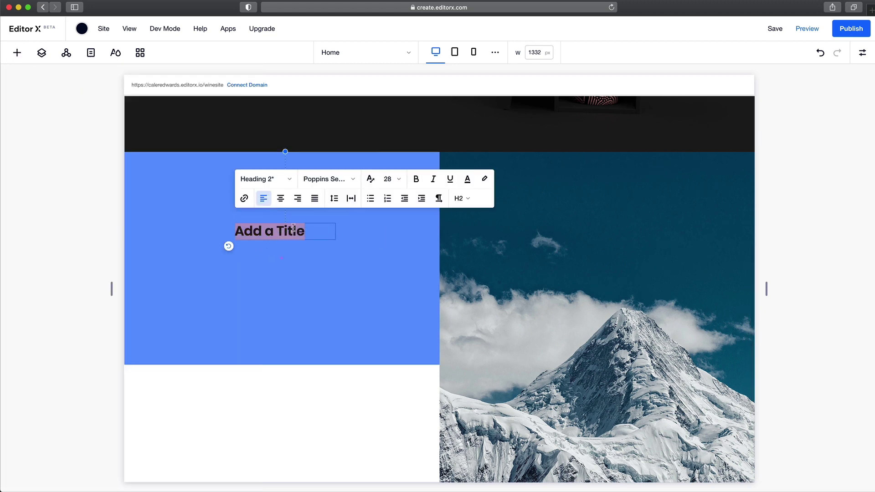
type("2014 vintage")
Step: Apply the Paragraph 3 style to the "2014 vintage" text and move it slightly up and left within the blue container
left_click(289, 179)
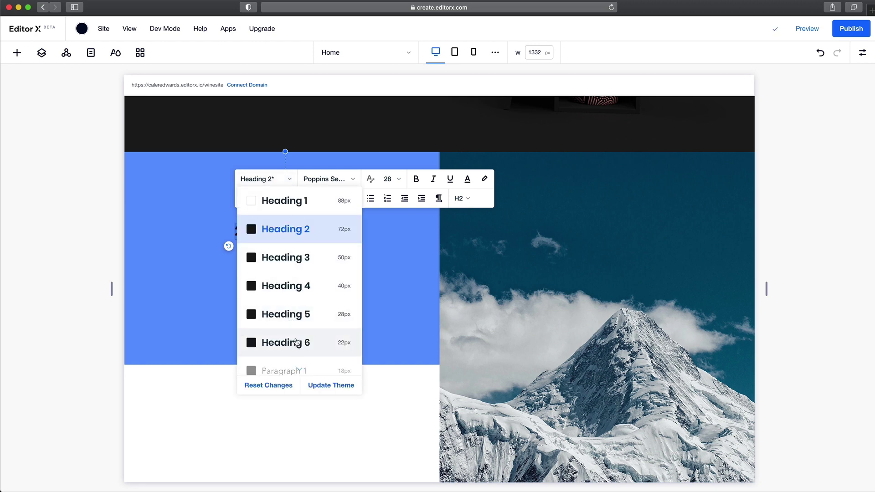
scroll(292, 342, "down", 3)
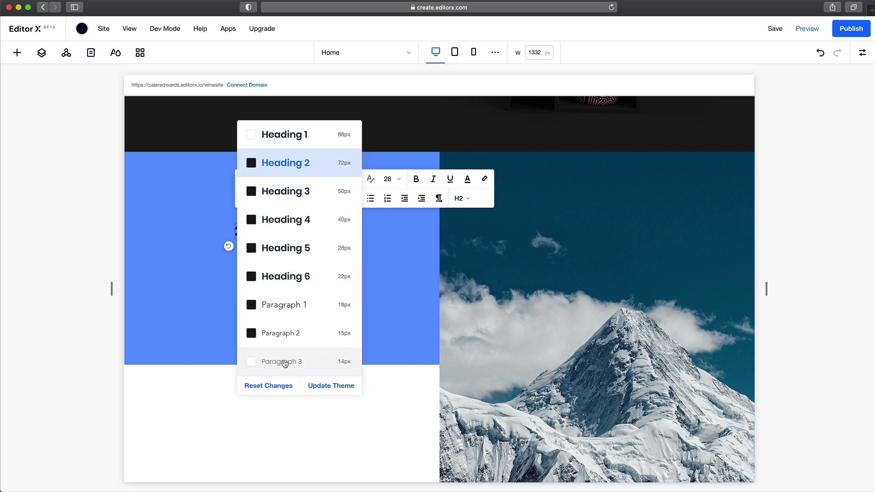
left_click(321, 363)
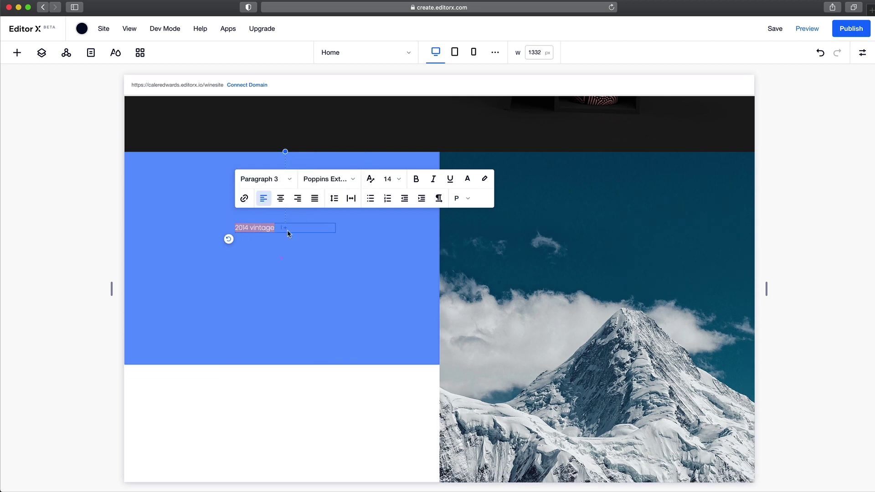
left_click_drag(257, 230, 231, 225)
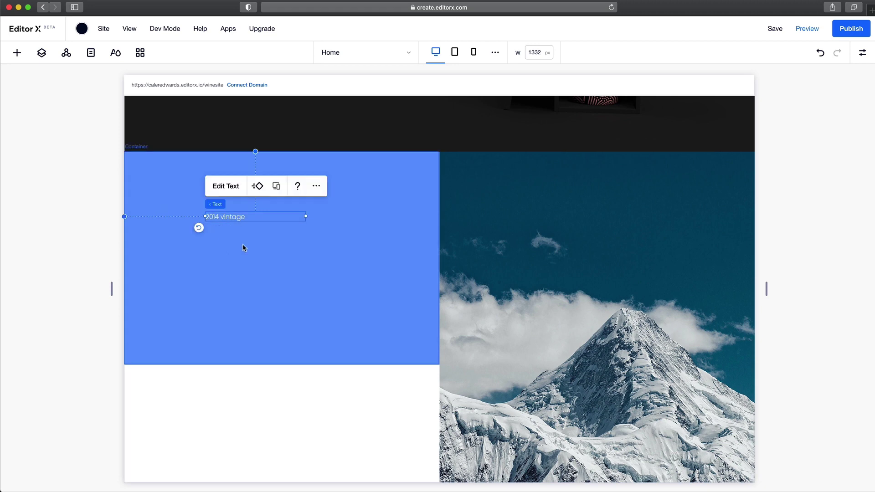
Step: Add a Heading 2 title reading "Experience our best selling vintage." below the "2014 vintage" text and widen its text box
left_click(11, 49)
left_click_drag(123, 123, 279, 266)
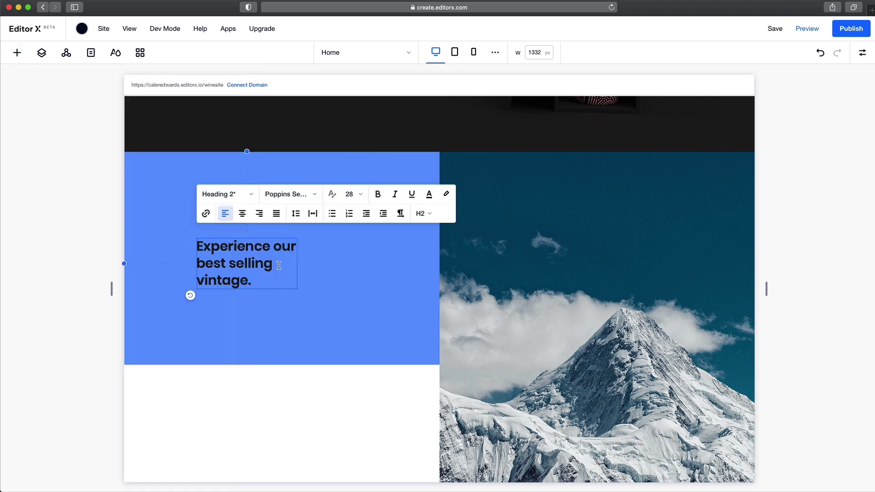
left_click(253, 195)
left_click(253, 195)
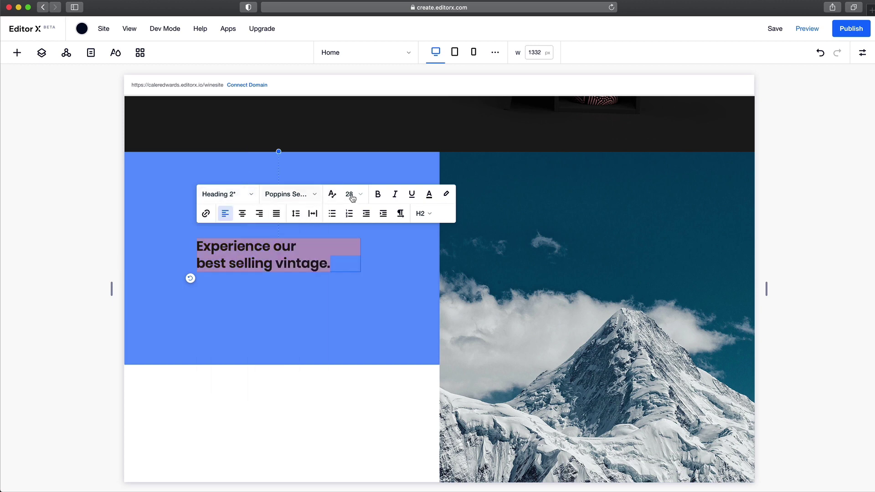
Step: Make the "Experience our best selling vintage." heading scale between sizes 24 and 36 and color its text white
left_click(334, 195)
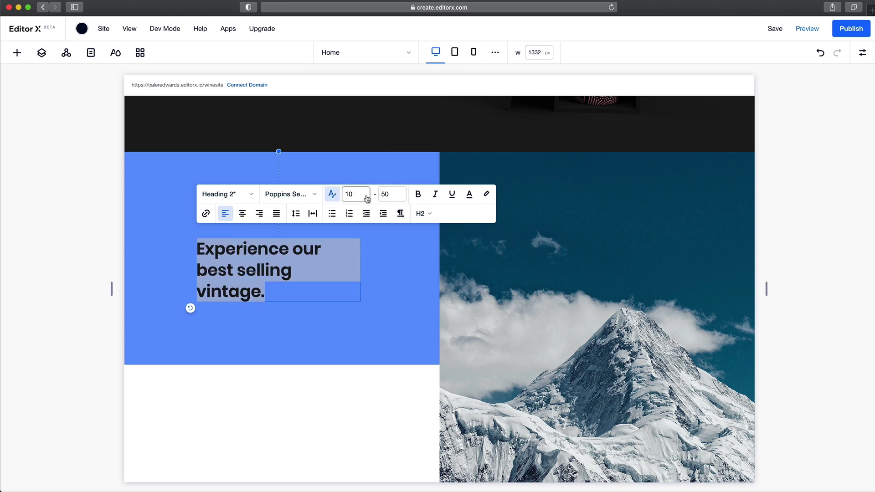
left_click(358, 195)
type("24")
left_click(396, 192)
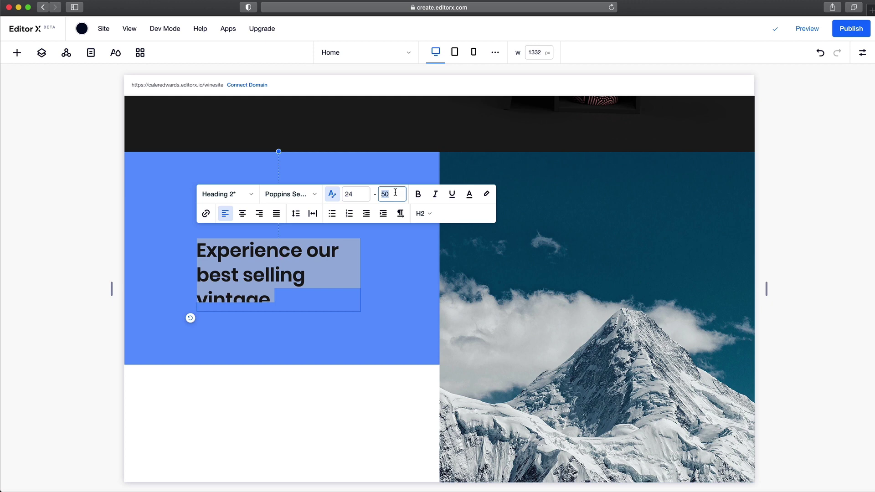
type("36")
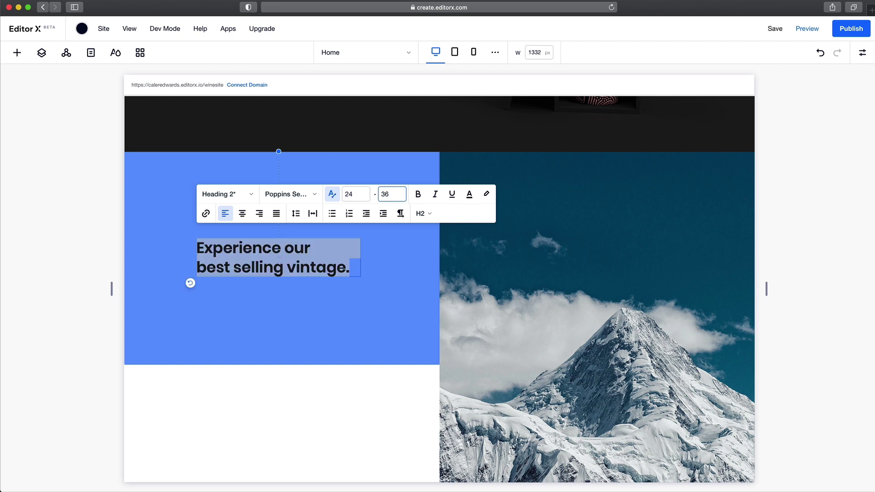
left_click(469, 194)
left_click(462, 335)
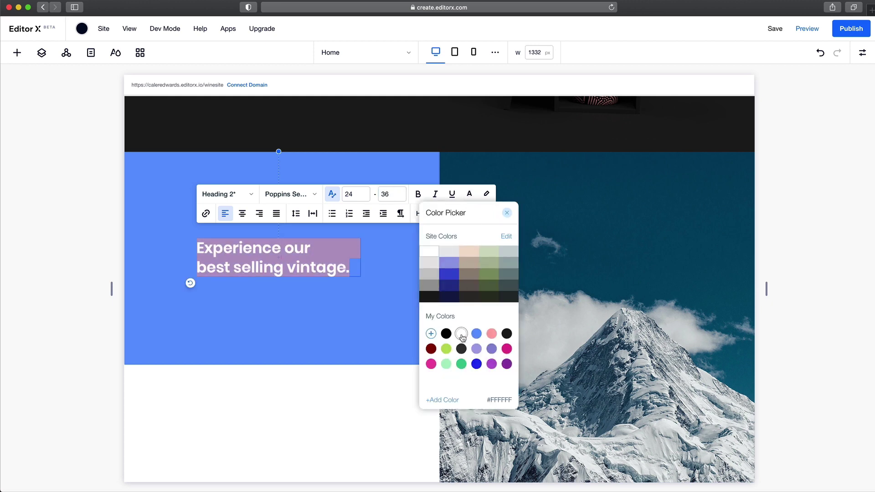
Step: Update the Heading 2 theme style from this heading, and left-align the heading directly below the "2014 vintage" text
left_click(252, 195)
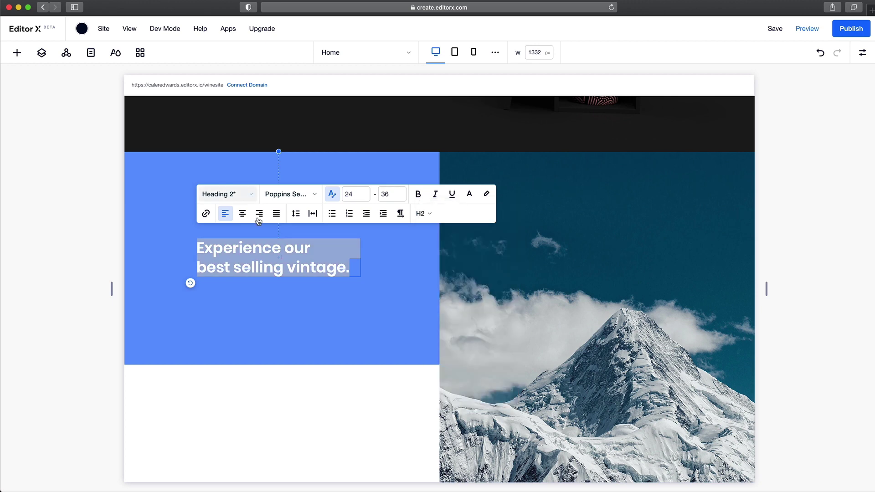
left_click(251, 195)
left_click(299, 406)
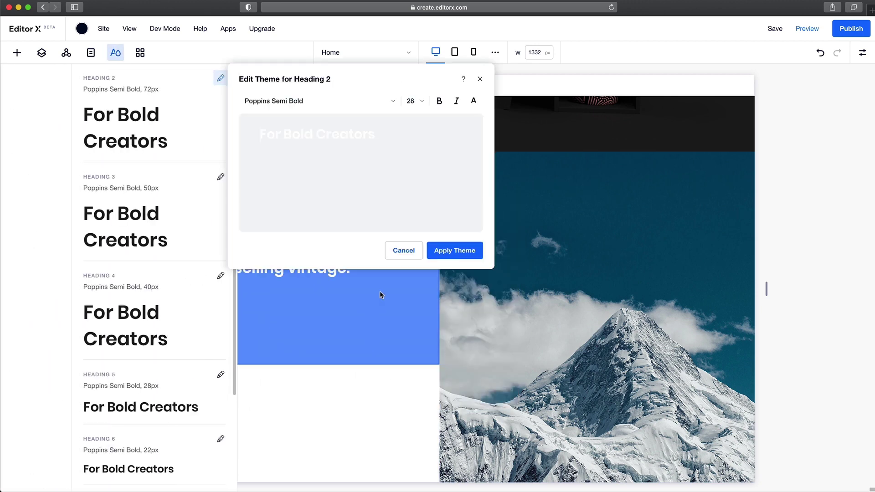
left_click(452, 258)
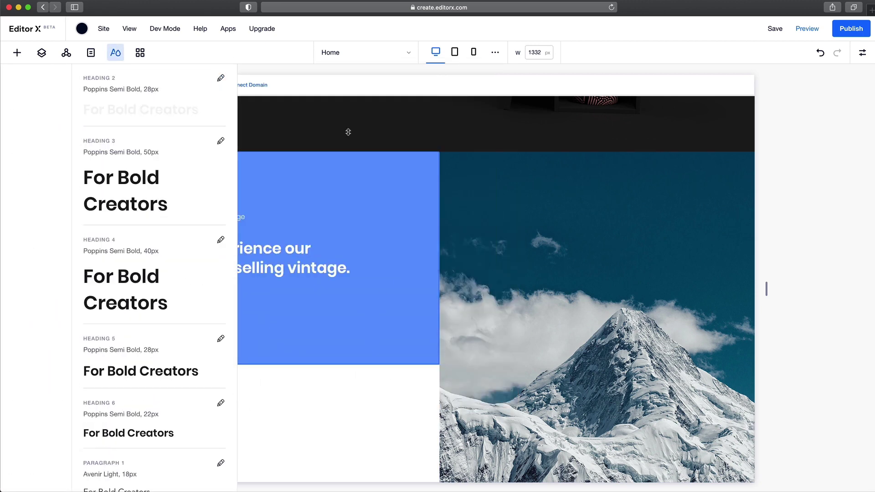
left_click(112, 53)
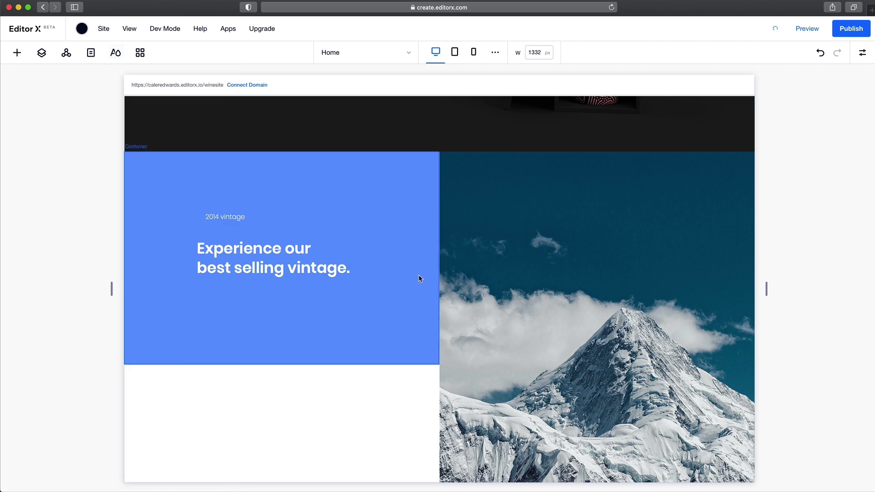
left_click_drag(222, 249, 224, 236)
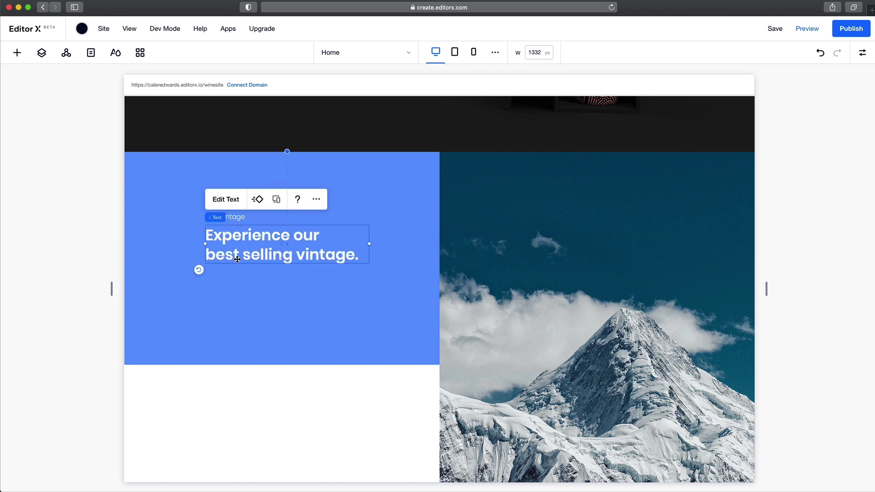
Step: Add a button labelled "Place an Order" just below the heading in the blue container, aligned with the heading's left edge
left_click(17, 53)
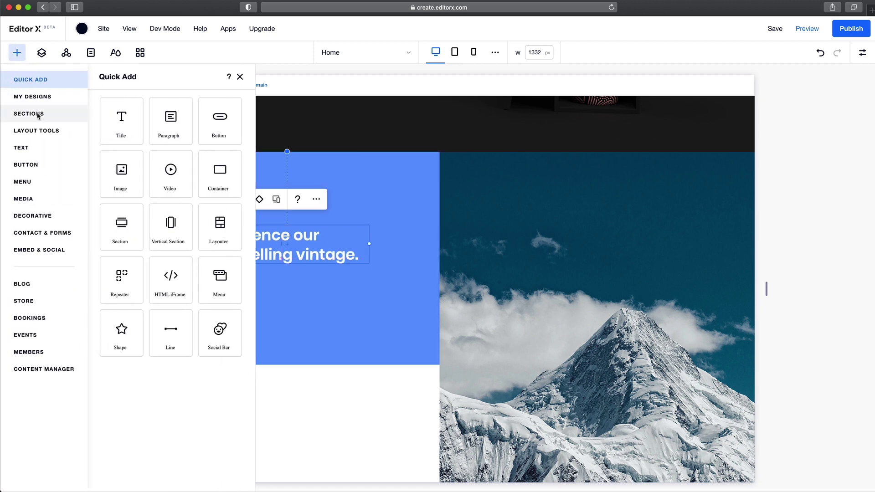
left_click_drag(217, 116, 239, 289)
left_click(231, 253)
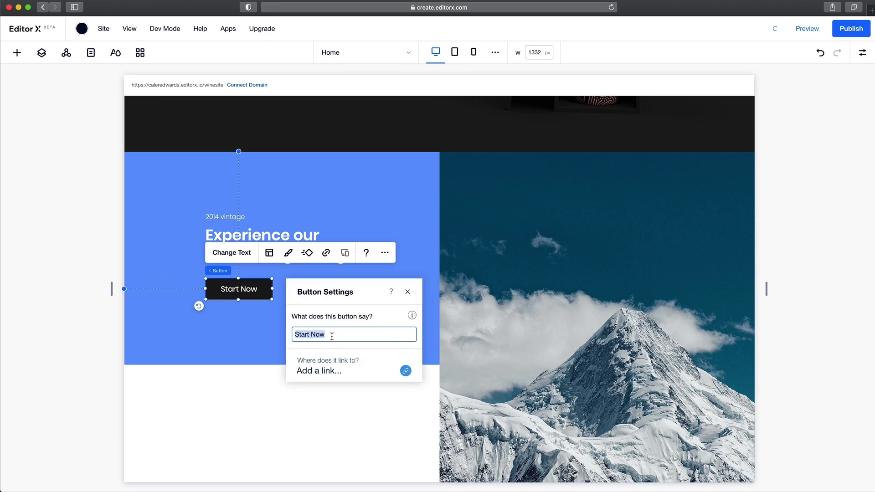
type("Place an")
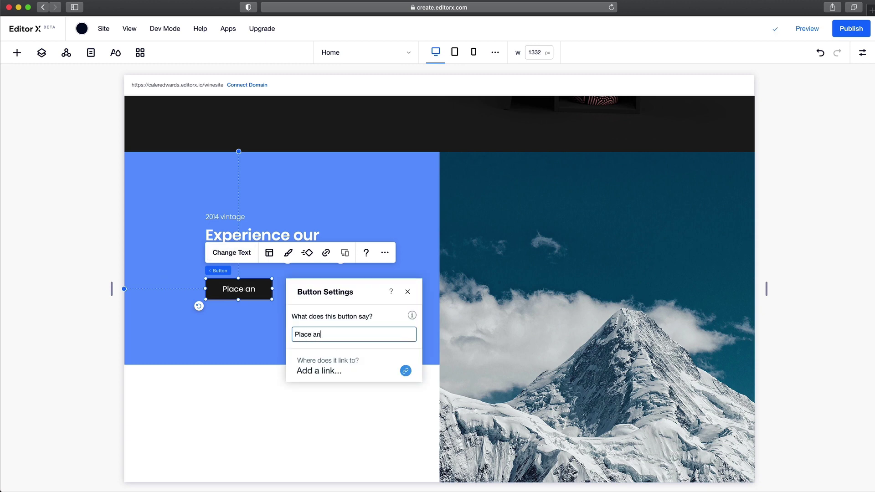
type(" Order")
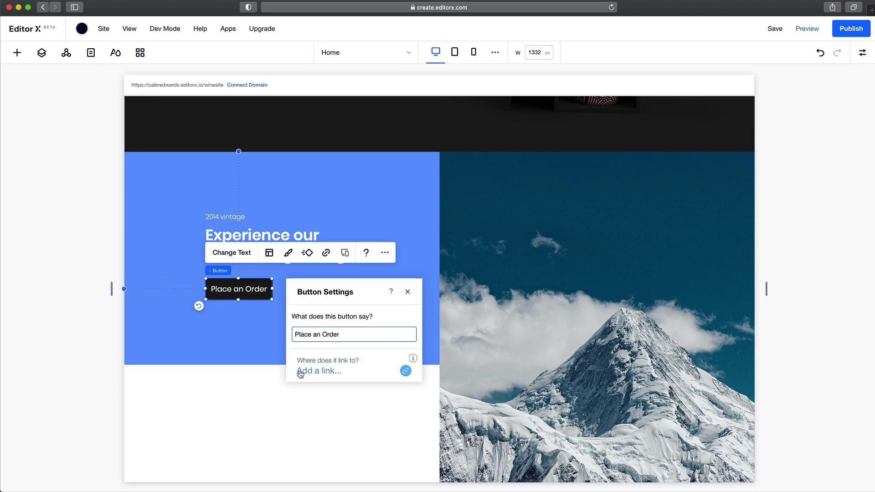
key("Escape")
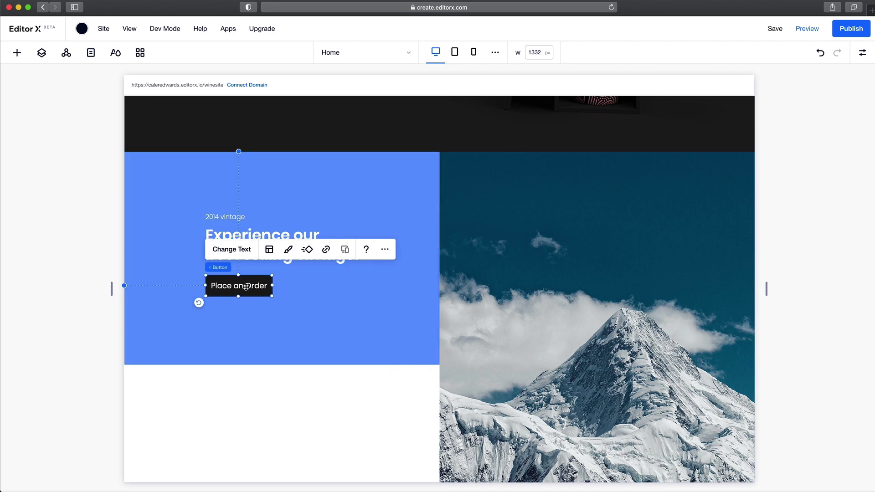
Step: Stack the "2014 vintage" text, heading and button, and dock the stack at the center of the blue container
left_click(250, 231)
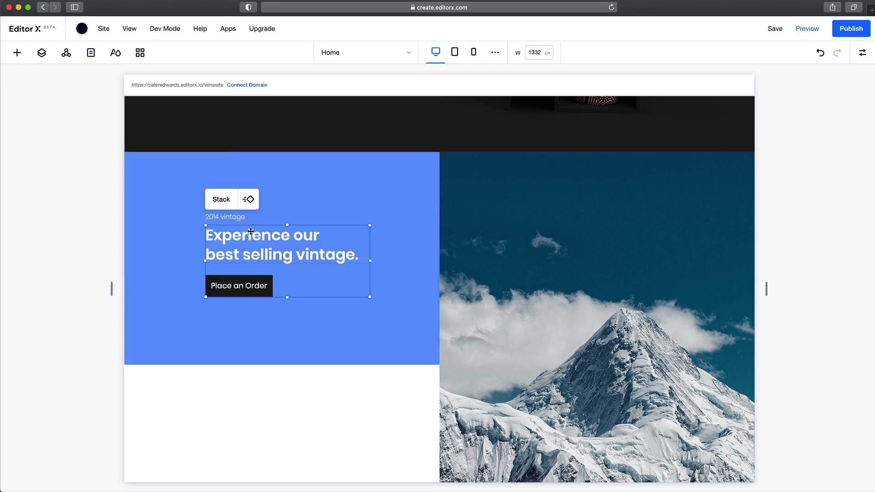
left_click(221, 186)
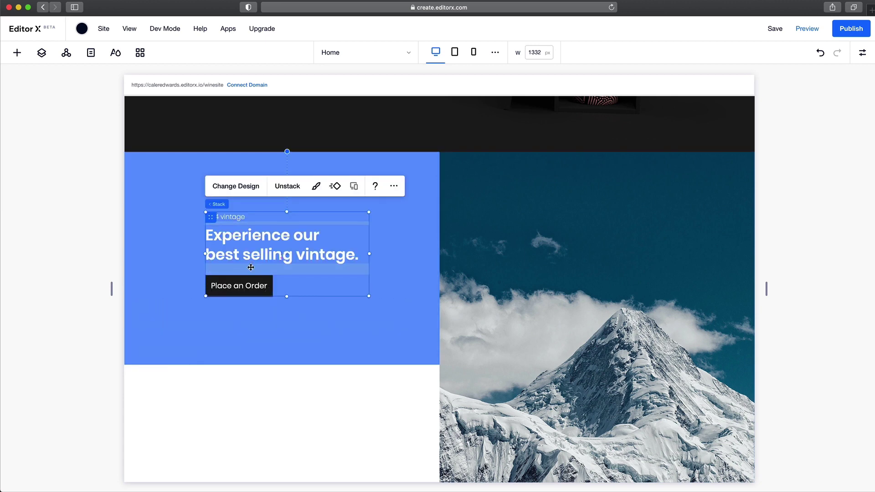
left_click(862, 52)
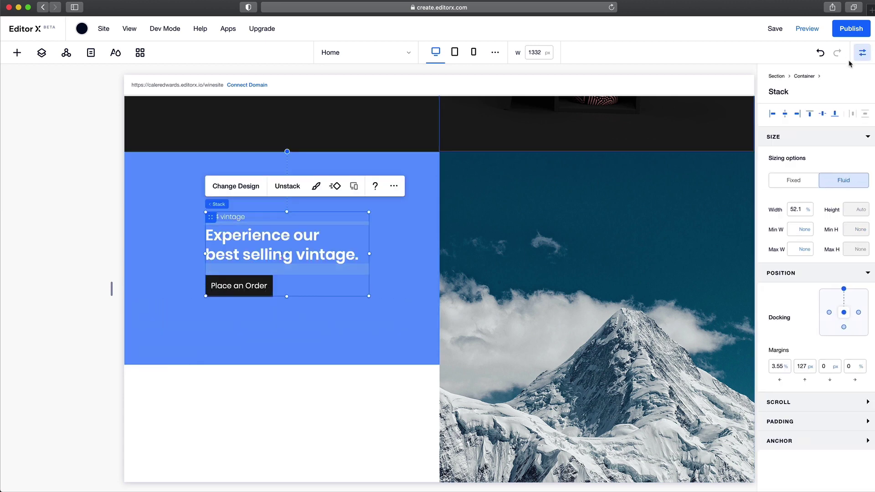
left_click(784, 114)
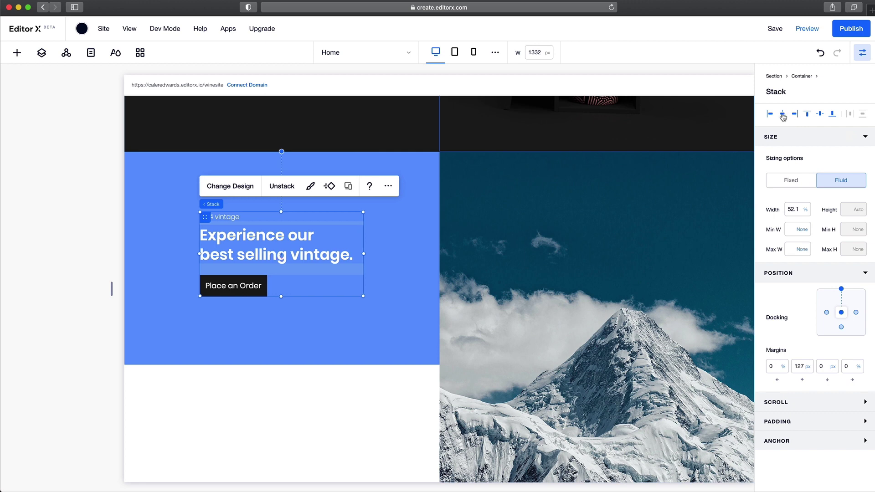
left_click(842, 315)
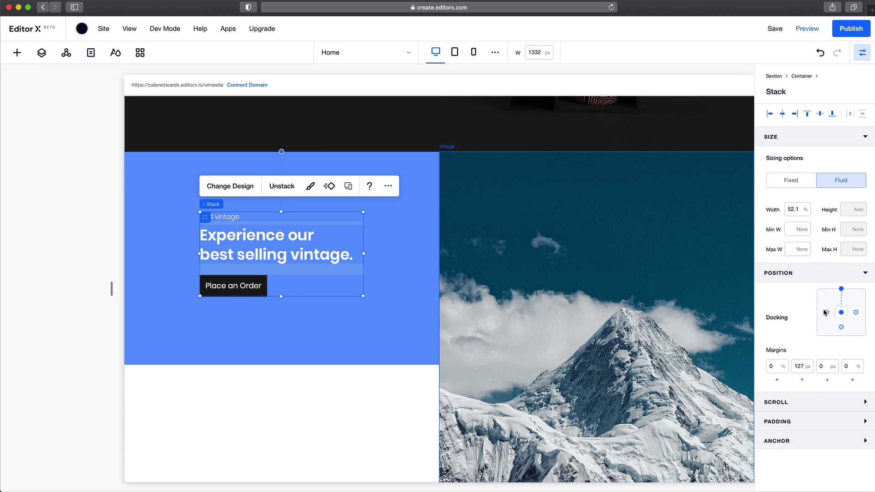
left_click(842, 314)
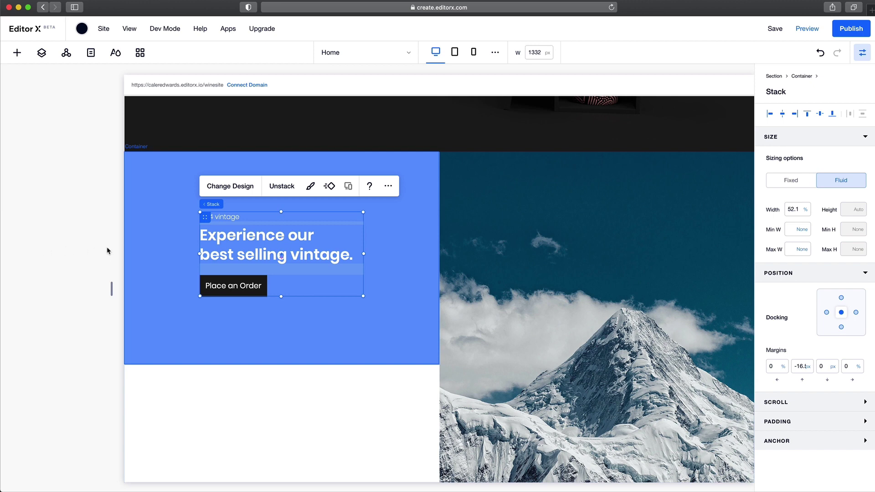
Step: Add a paragraph to the white container reading "Each year we create only 10,000 bottles of our signature red wine. With only 2,000 bottles available for pre order."
scroll(70, 241, "down", 1)
scroll(197, 284, "down", 3)
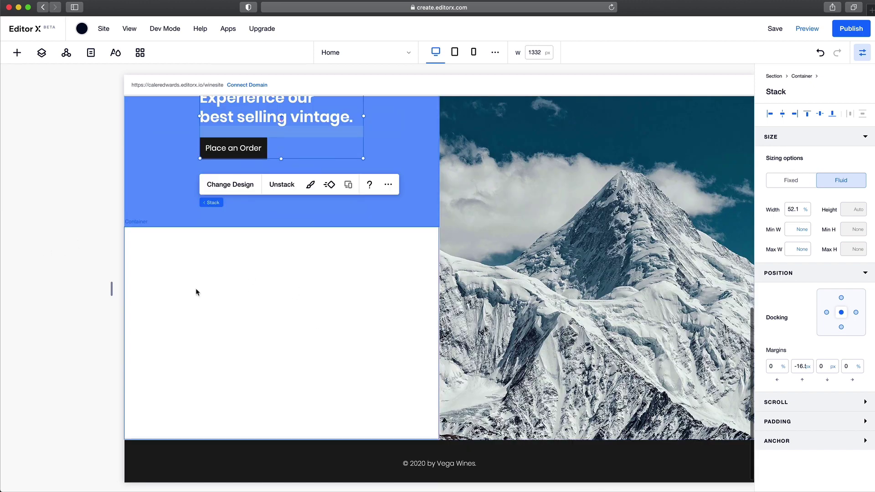
scroll(196, 291, "down", 1)
left_click(17, 52)
left_click_drag(170, 121, 217, 289)
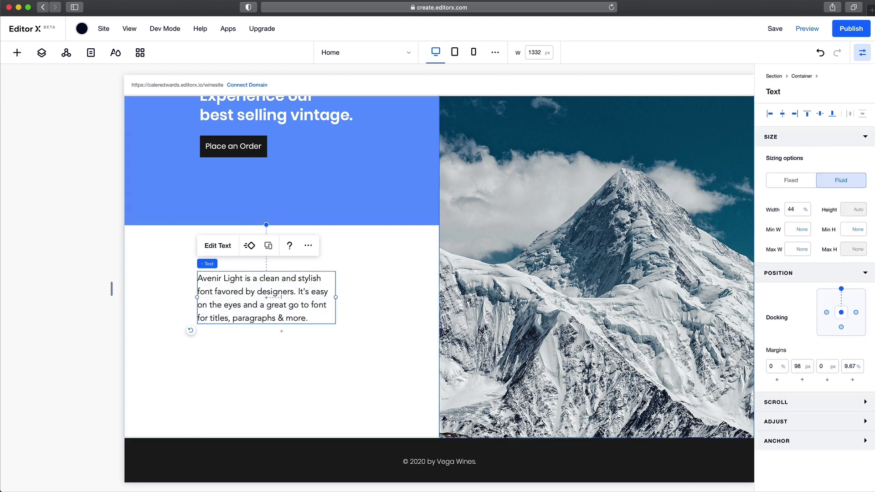
double_click(312, 308)
type("Each year we create only 10,000 bottles of our signature red wine.  With only 2,000 bottles available for pre order.")
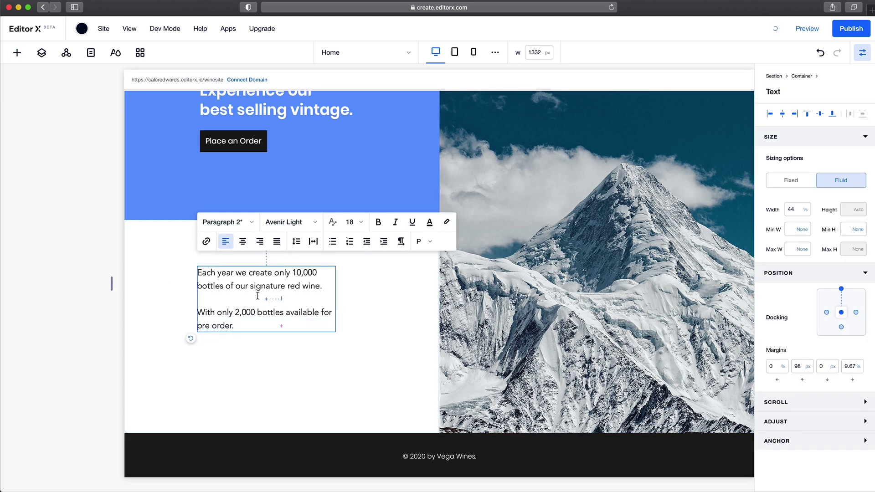
Step: Apply the Paragraph 1 style to the white container's text and set its font to Poppins Extra Light
left_click(251, 222)
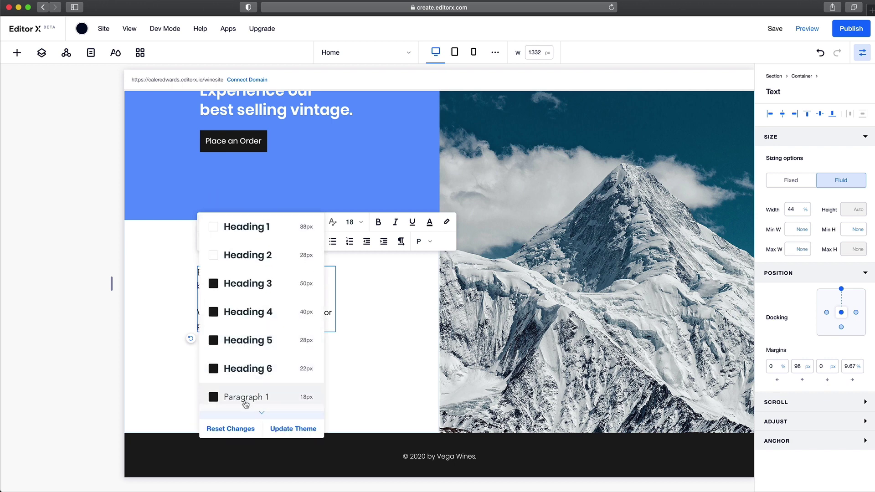
left_click(278, 398)
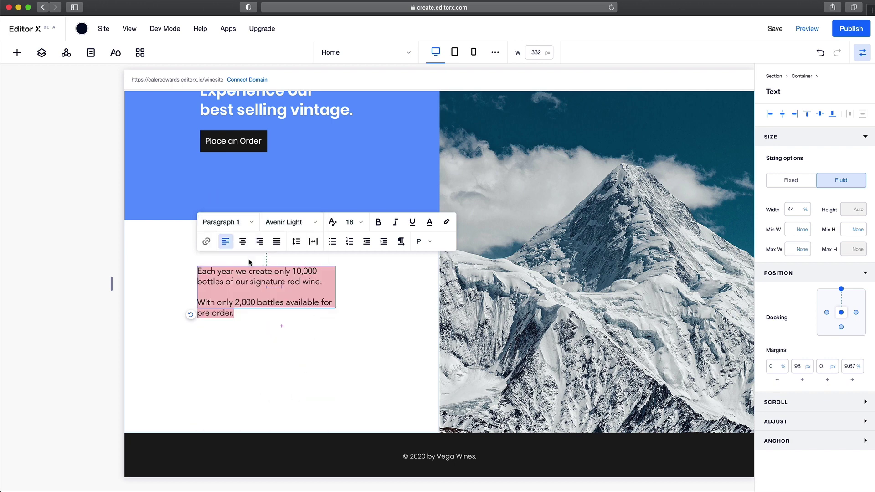
left_click(314, 223)
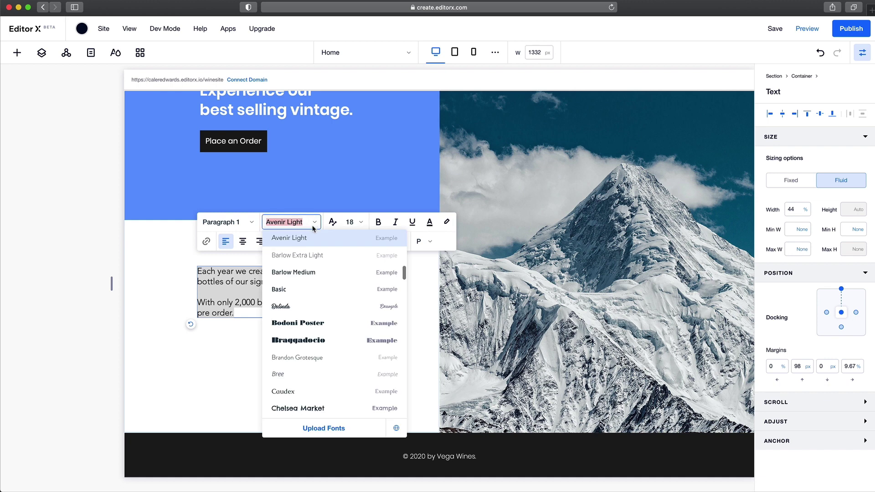
type("Poppins Extra")
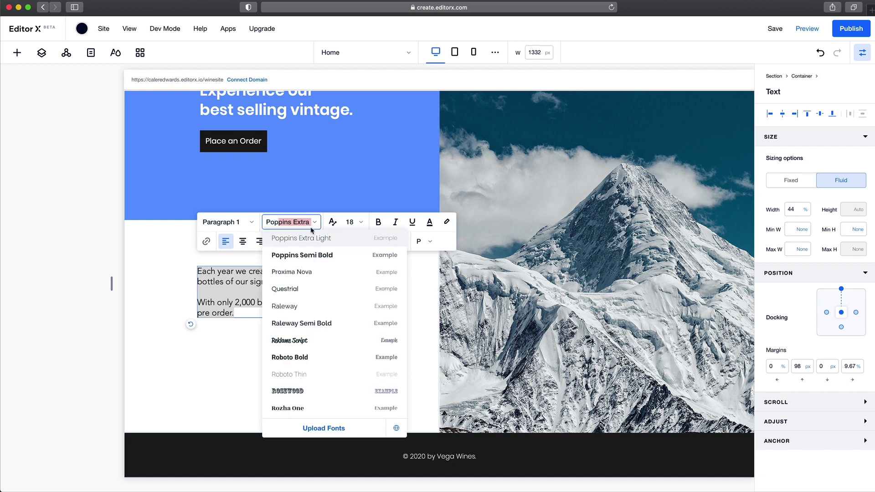
left_click(314, 239)
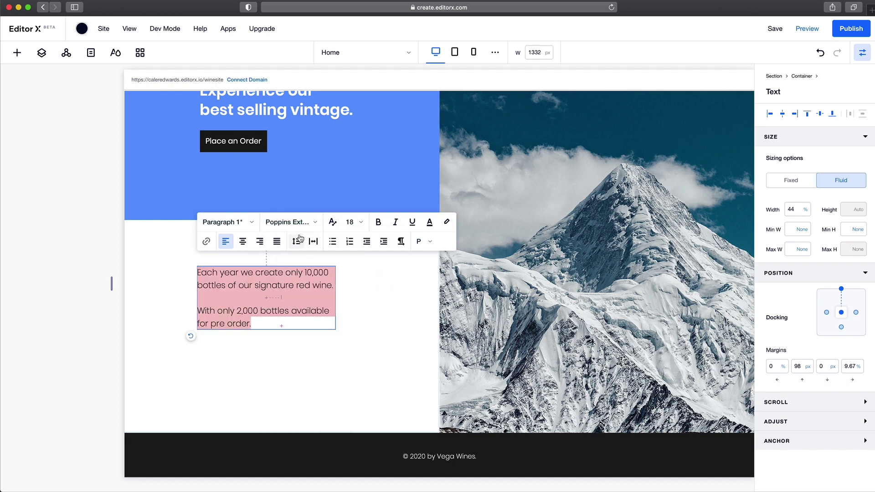
Step: Make the white container's paragraph text scale between sizes 22 and 30
left_click(333, 222)
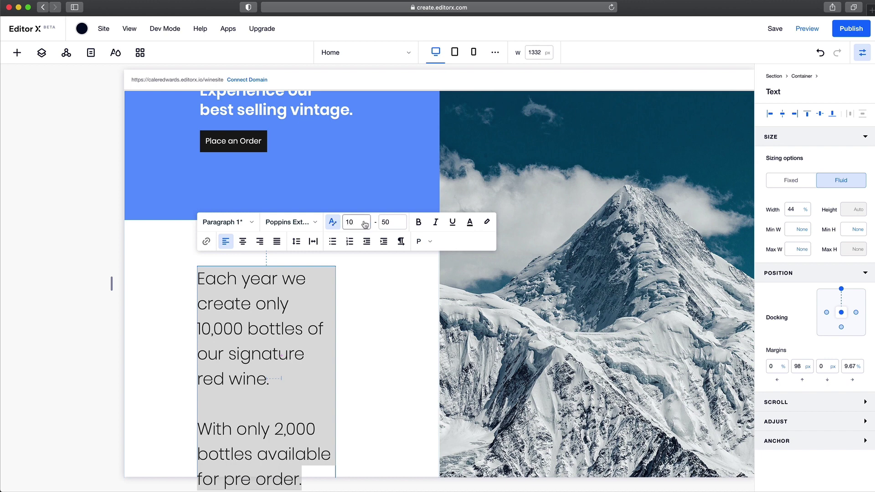
double_click(365, 223)
type("22")
left_click(396, 221)
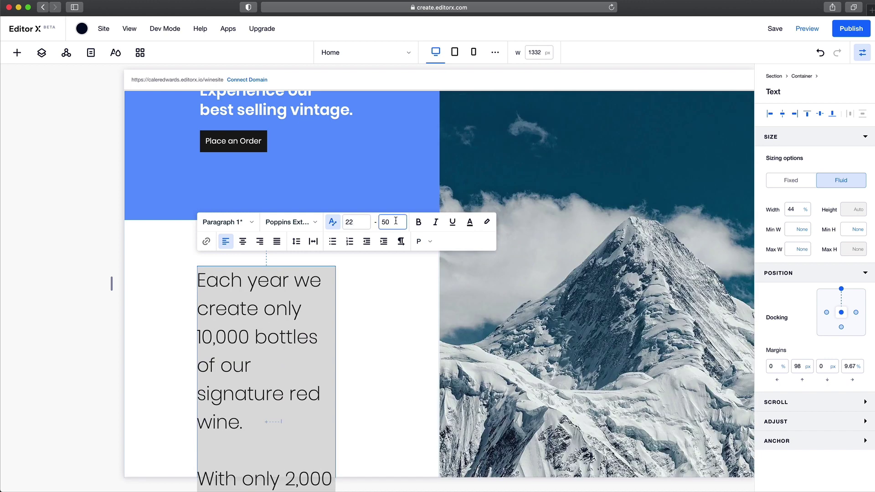
double_click(395, 221)
type("30")
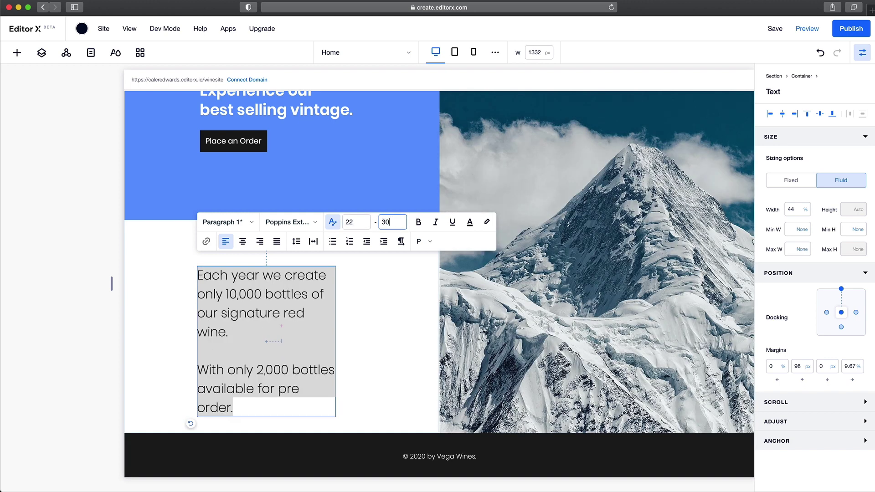
Step: Update the Paragraph 1 theme style with the formatting of the white container's paragraph
left_click(227, 222)
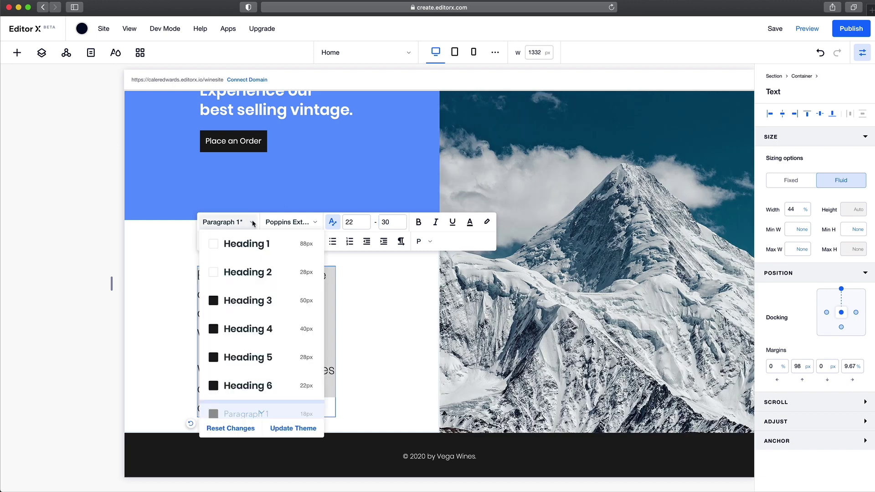
left_click(306, 434)
left_click(449, 469)
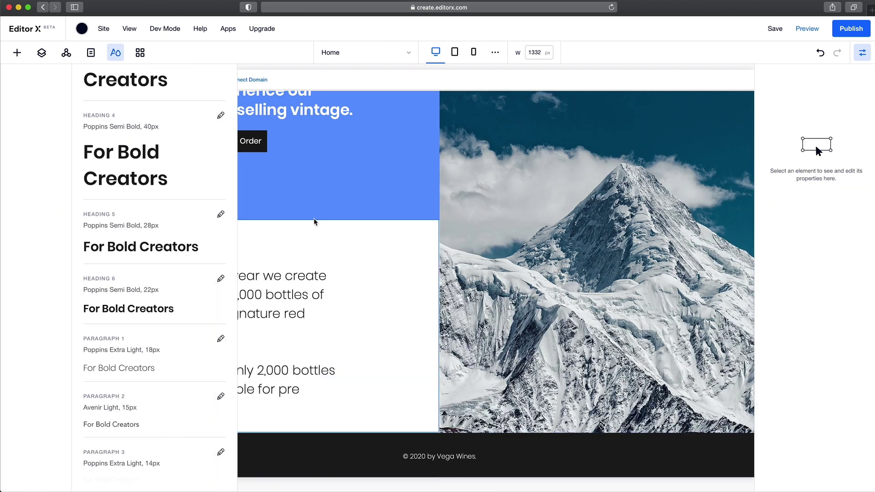
Step: Widen the white container's paragraph to about 52% and line it up with the heading and button in the blue container
left_click(266, 281)
left_click_drag(277, 301, 278, 302)
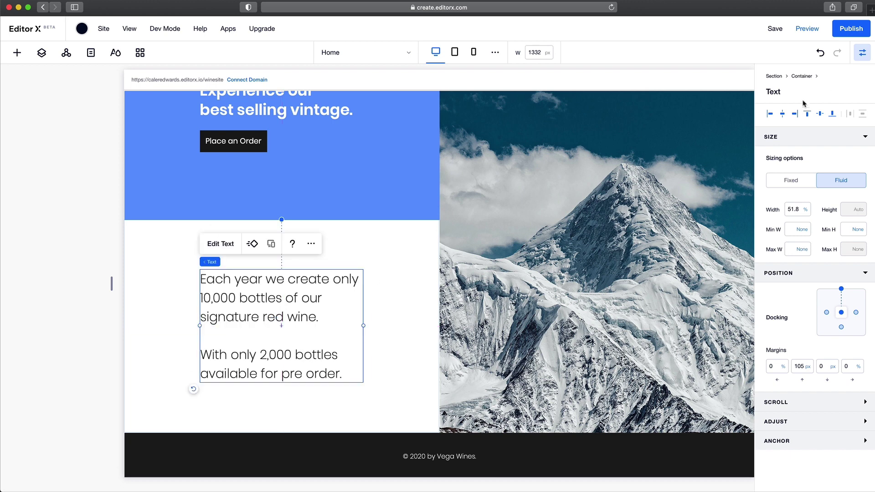
Step: Replace the mountain image beside the 2014 vintage text with Wine 3D-3-Current View 2.png from the site files
scroll(485, 280, "up", 2)
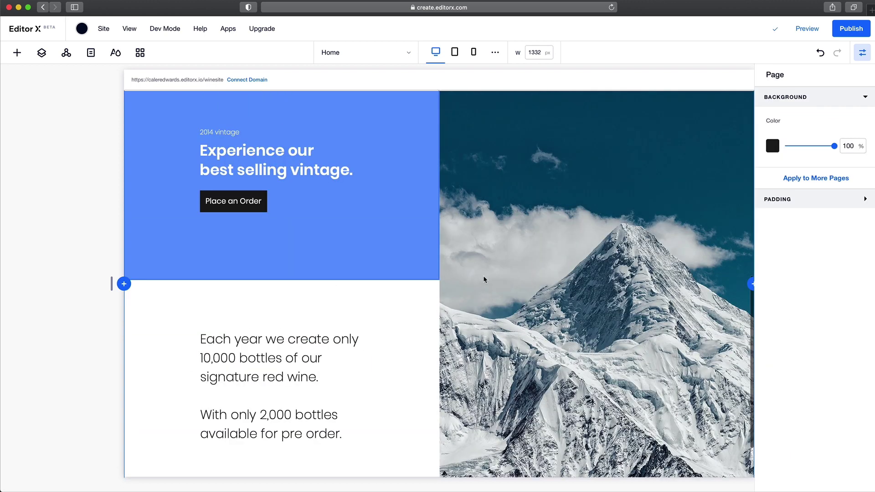
left_click(565, 224)
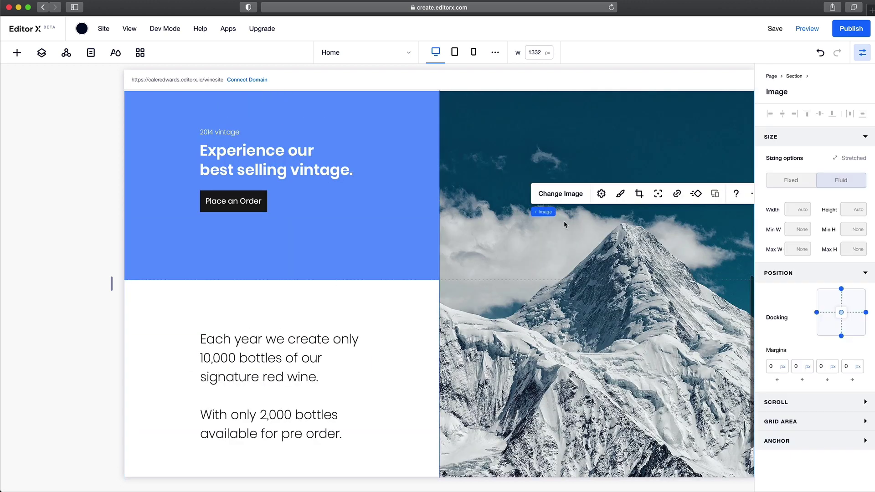
left_click(545, 196)
left_click(524, 176)
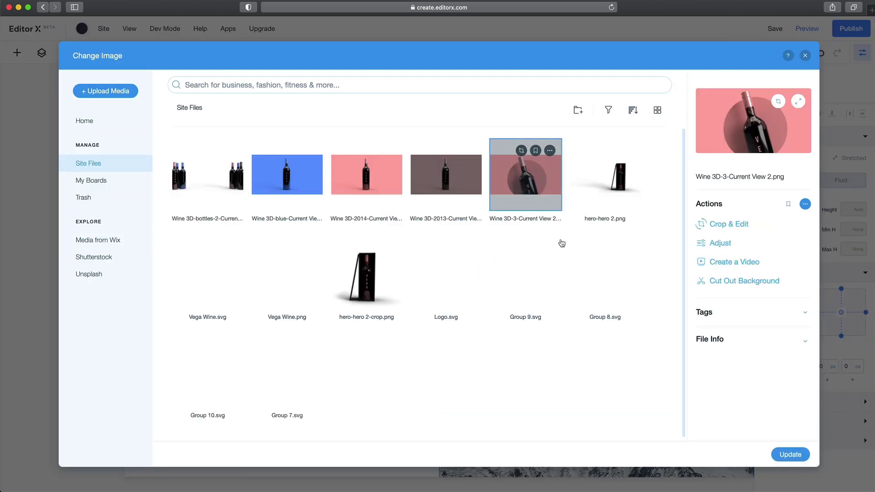
left_click(791, 455)
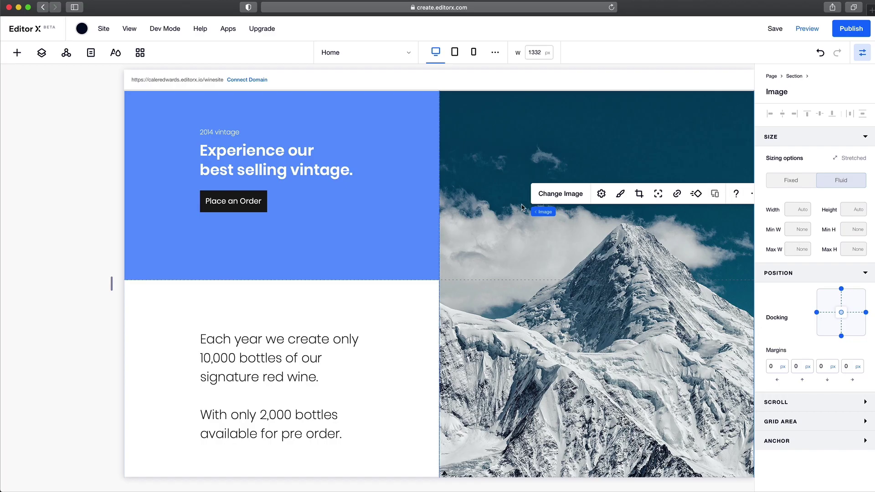
Step: Adjust the bottle image's focal point to the lower part of the bottle's neck
left_click(659, 194)
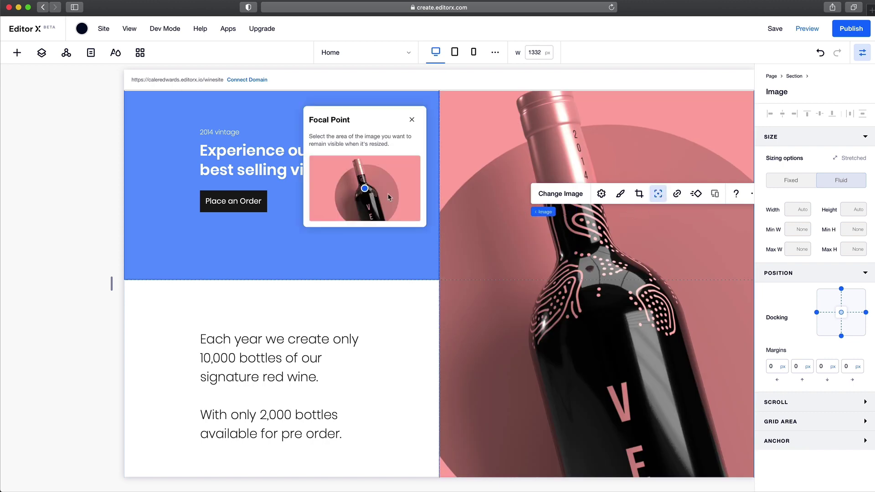
left_click_drag(367, 192, 363, 185)
left_click(51, 179)
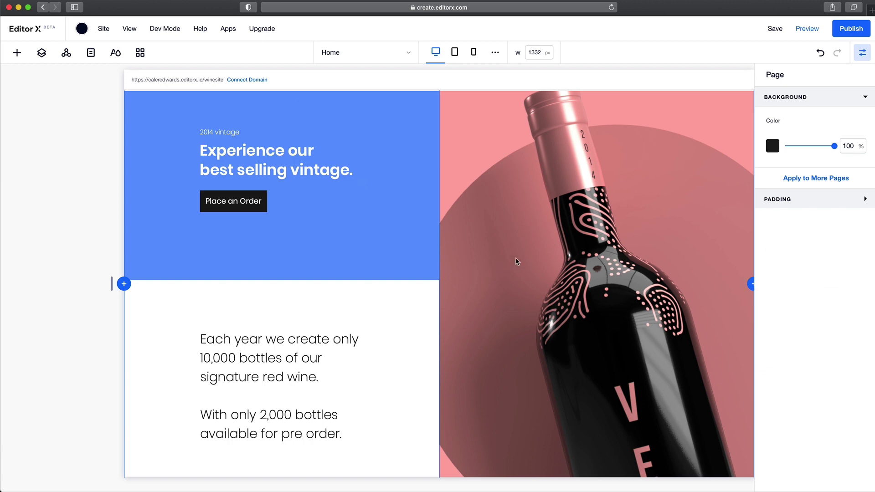
Step: Look over the finished 2014 vintage section and how it follows the dark hero section above it
scroll(517, 259, "right", 2)
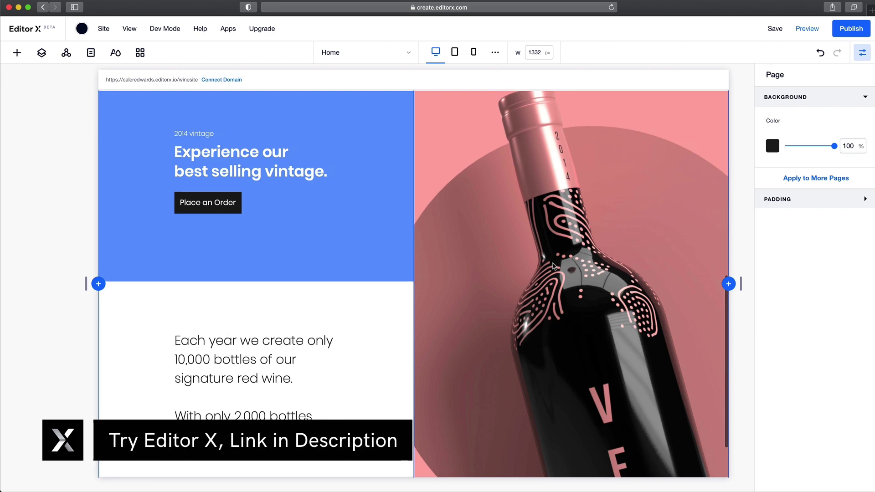
scroll(553, 266, "up", 1)
scroll(552, 266, "up", 2)
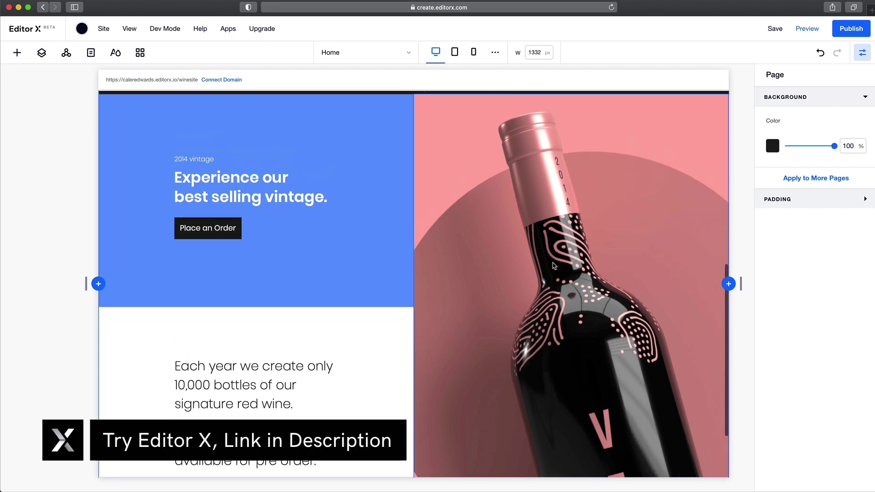
scroll(553, 267, "up", 3)
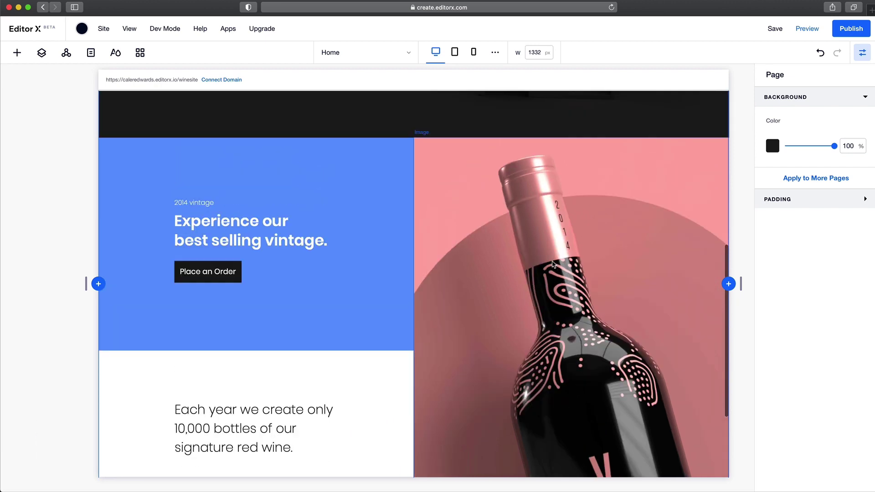
scroll(552, 265, "up", 1)
scroll(553, 264, "up", 1)
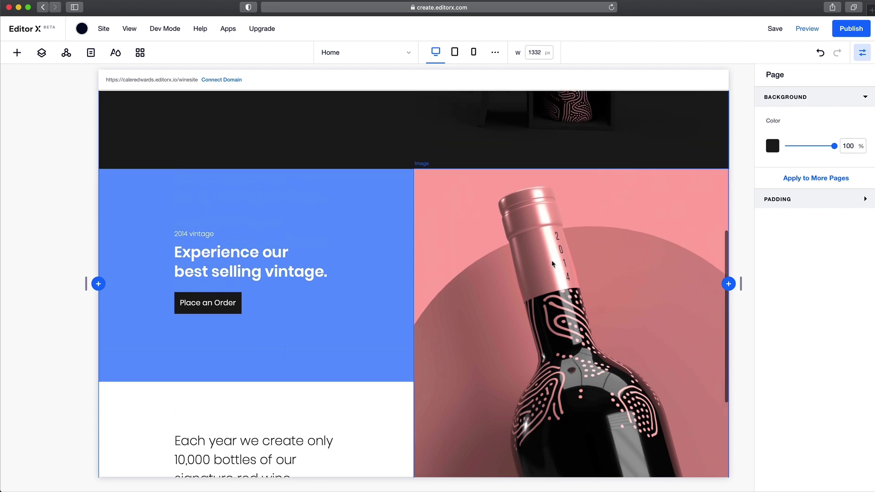
scroll(553, 264, "up", 1)
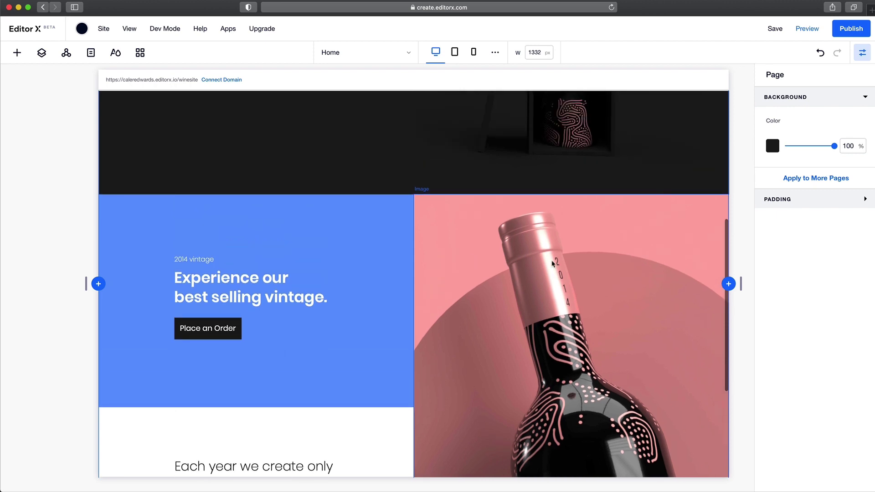
scroll(553, 263, "up", 1)
scroll(552, 264, "up", 1)
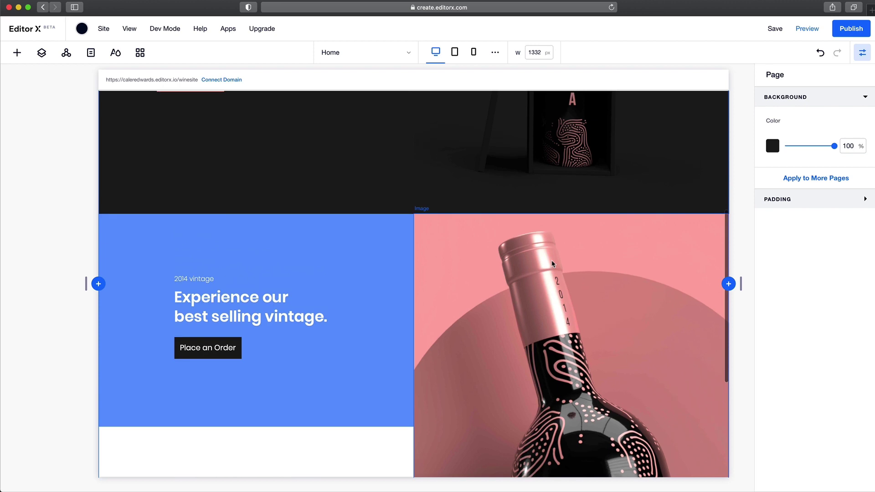
scroll(553, 263, "up", 1)
scroll(552, 263, "up", 3)
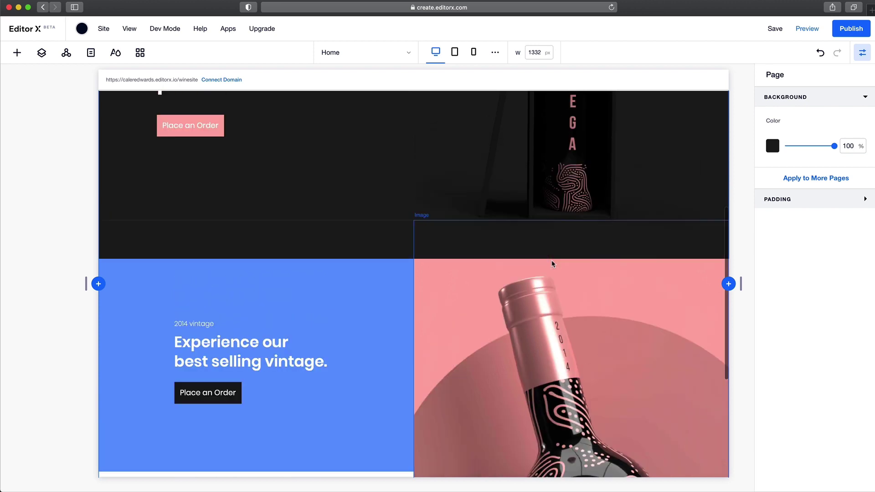